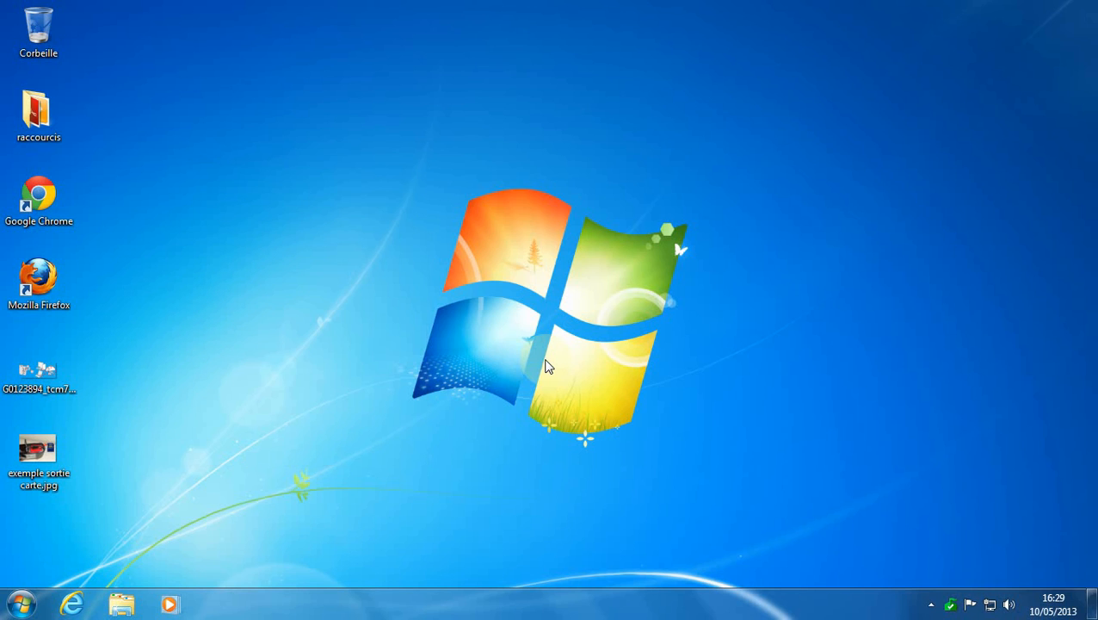
- View the camera cable diagram G0123894_tcm79-912728.gif and the memory card photo exemple sortie carte.jpg, closing each one after viewing
{"action": "left_click", "coordinate": [37, 375]}
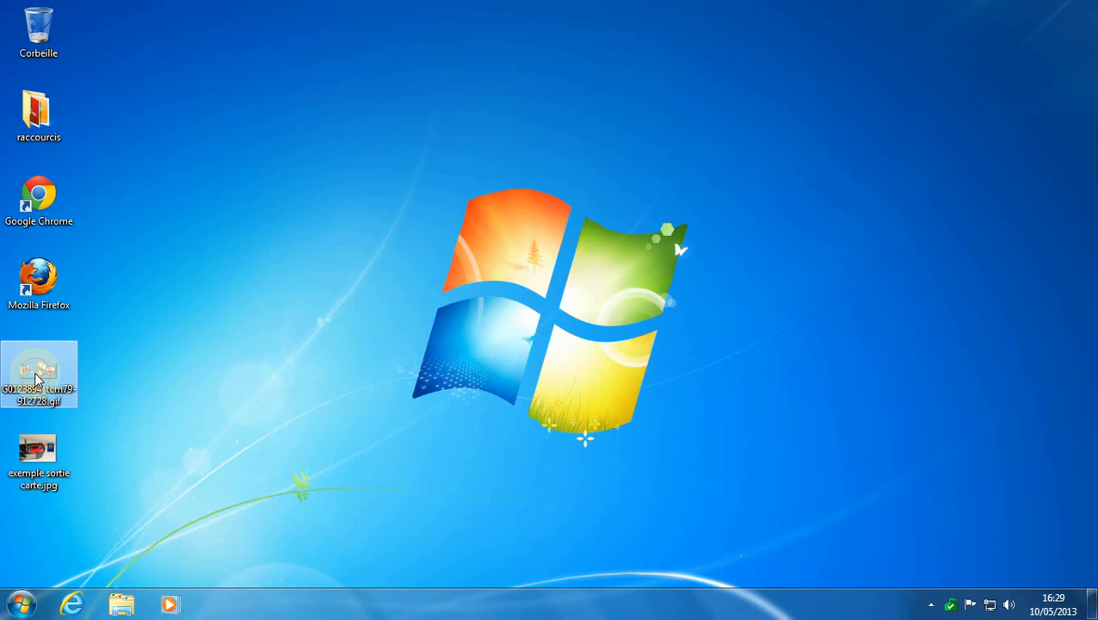
{"action": "double_click", "coordinate": [36, 375]}
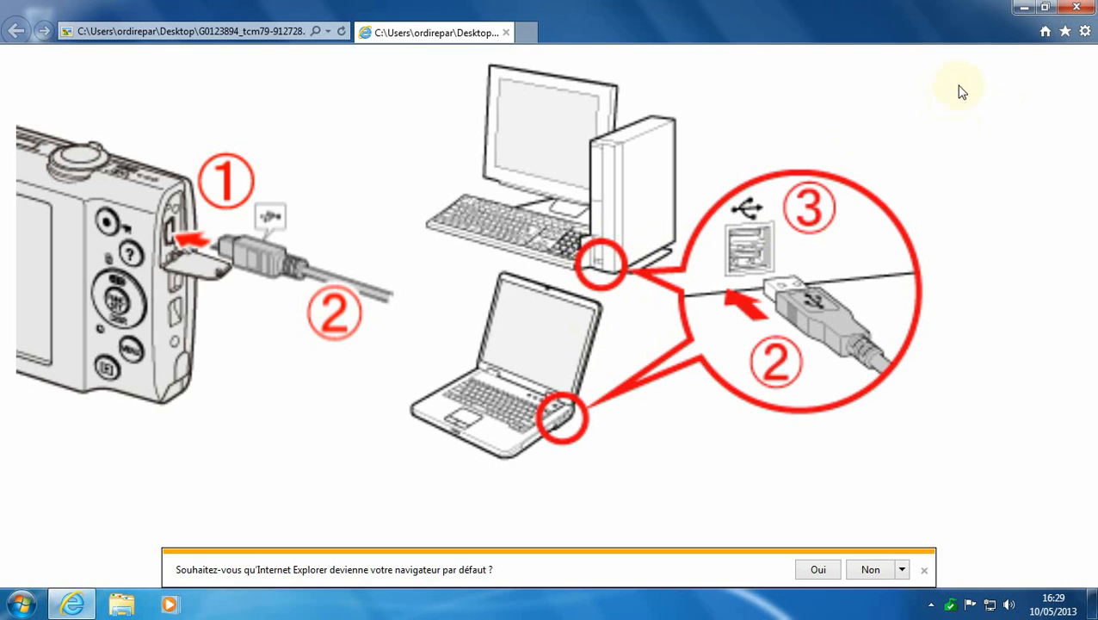
{"action": "left_click", "coordinate": [1075, 7]}
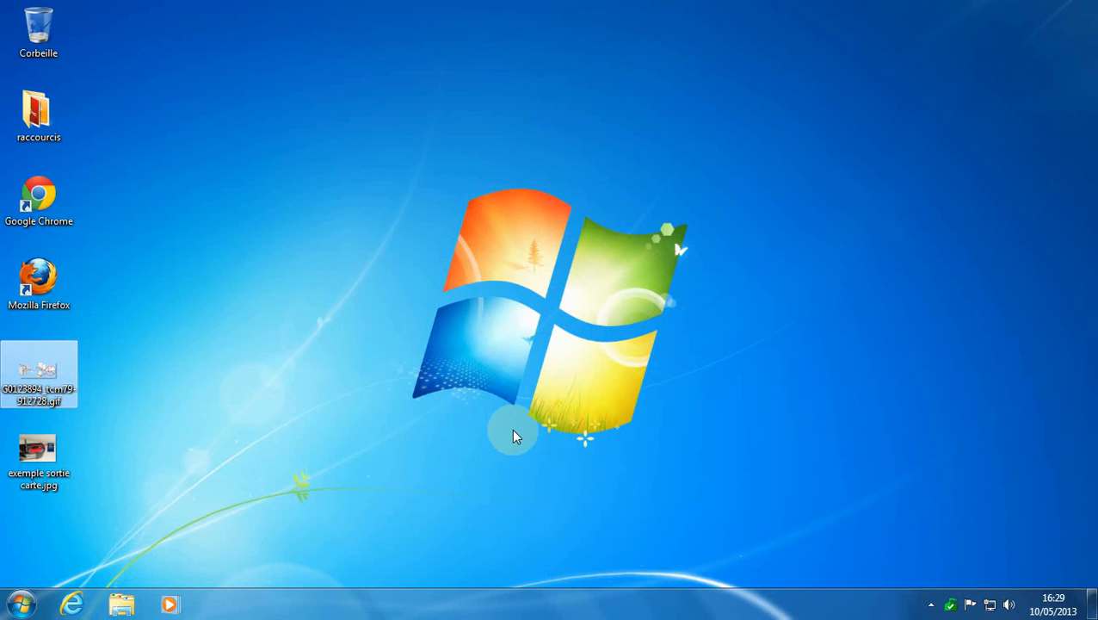
{"action": "left_click", "coordinate": [48, 454]}
{"action": "double_click", "coordinate": [48, 454]}
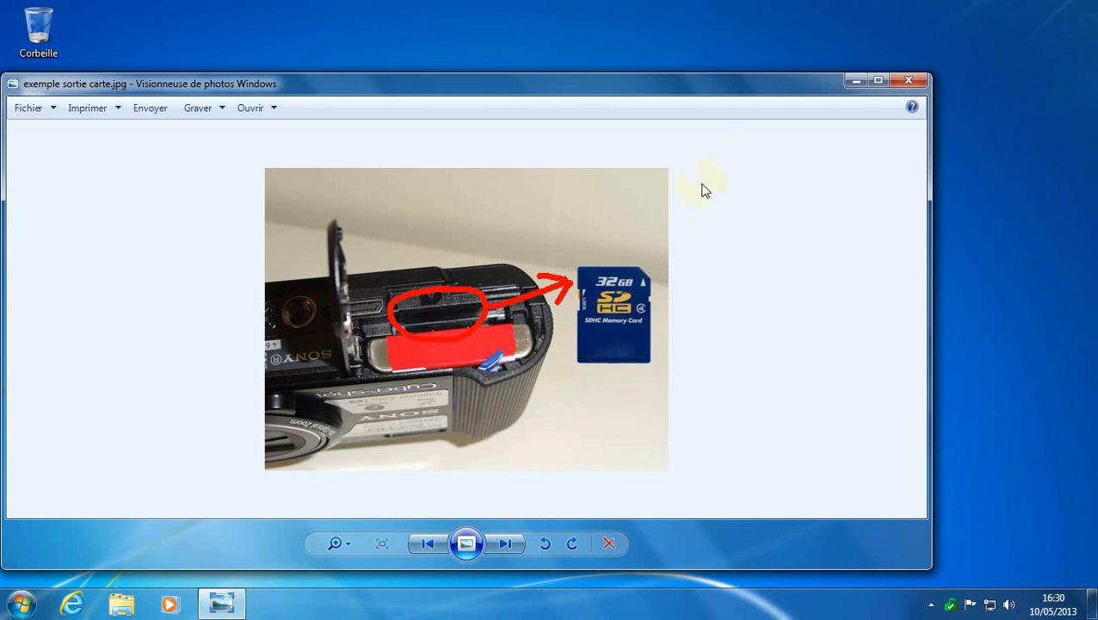
{"action": "left_click", "coordinate": [910, 80]}
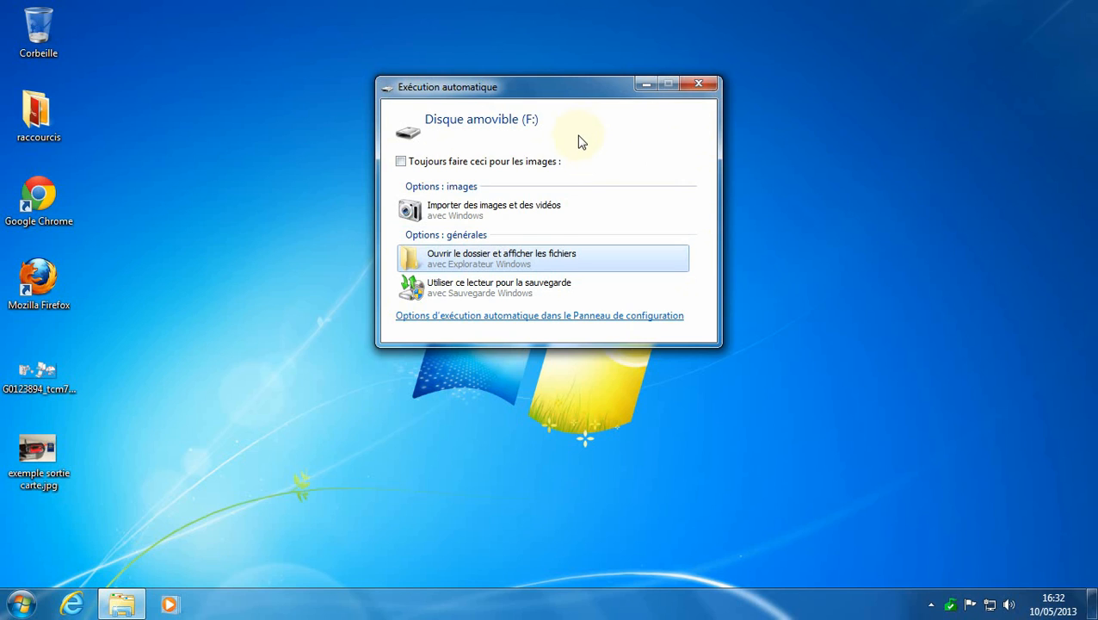
- Dismiss the AutoPlay prompt for removable disk F: and open the AutoPlay settings from the default programs page
{"action": "left_click", "coordinate": [698, 84]}
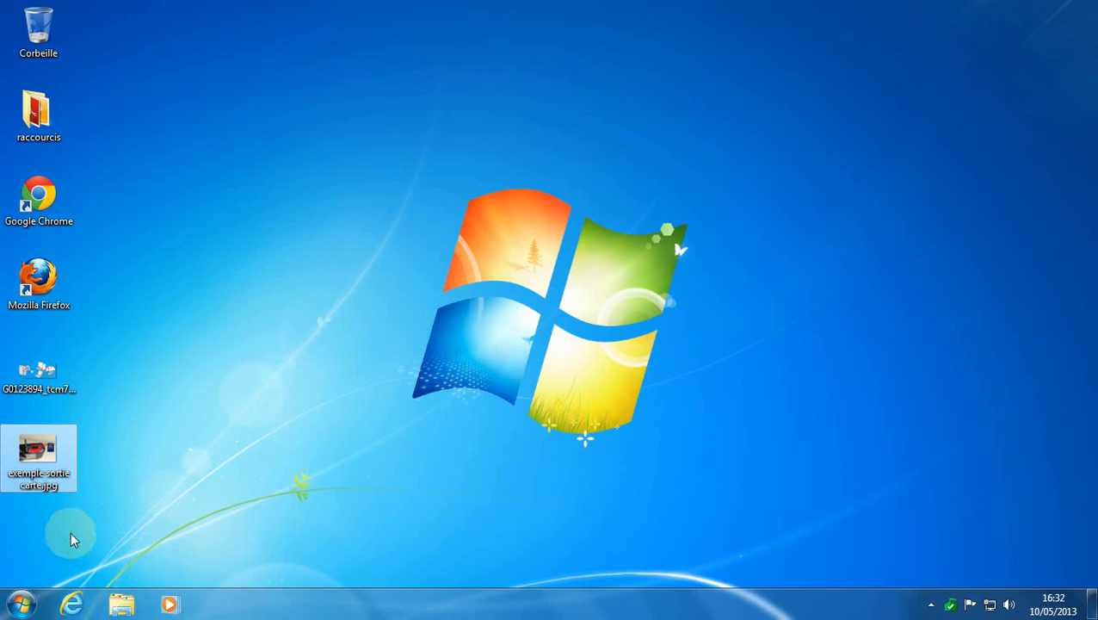
{"action": "left_click", "coordinate": [18, 608]}
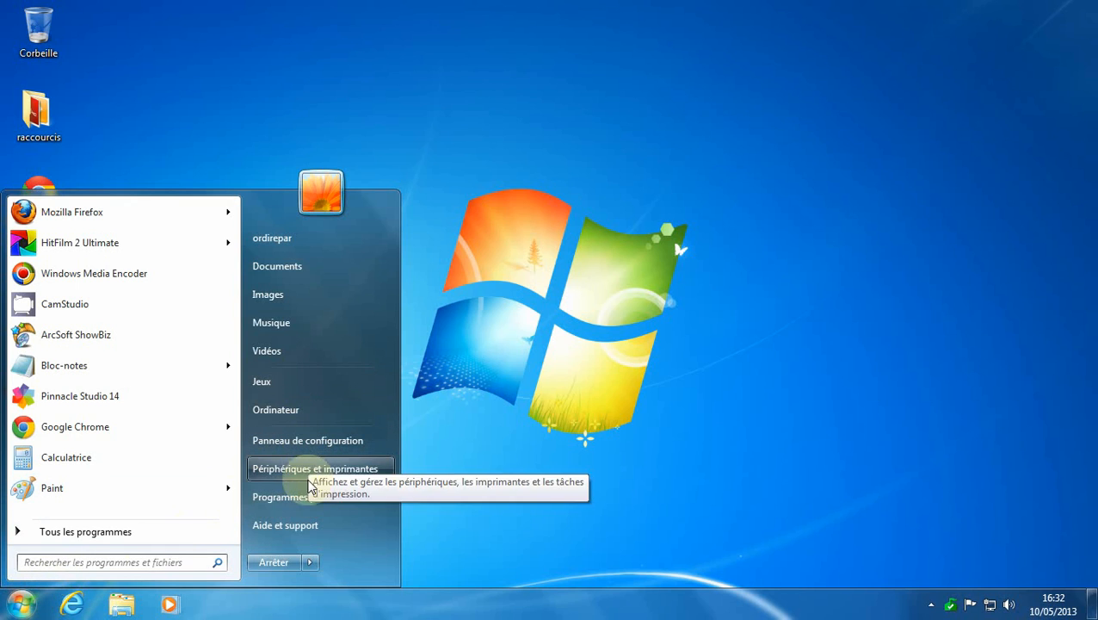
{"action": "left_click", "coordinate": [323, 498]}
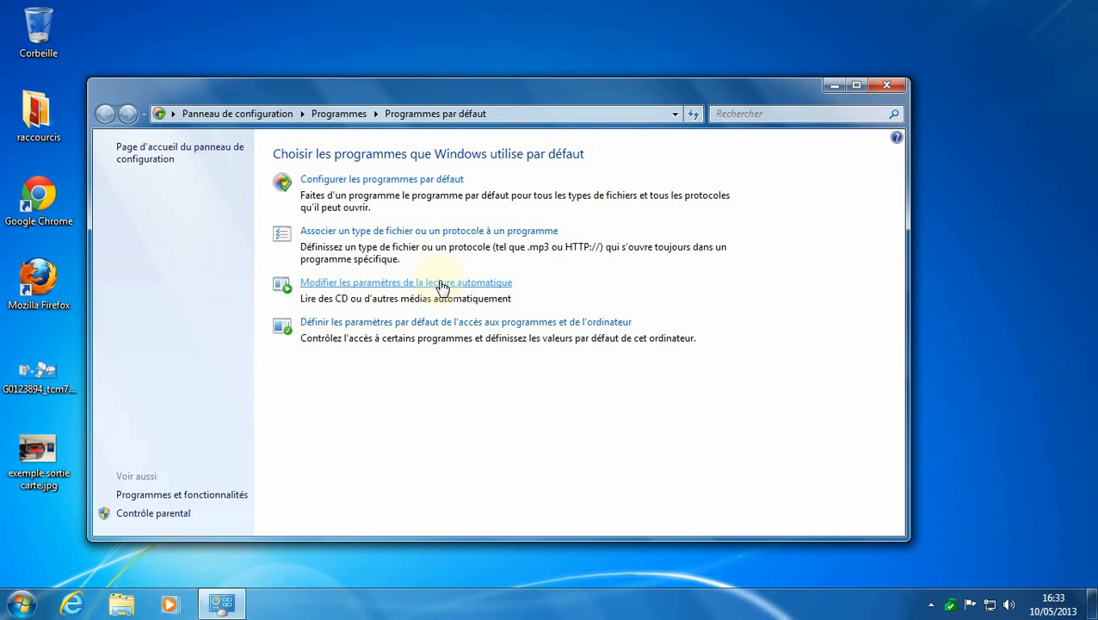
{"action": "left_click", "coordinate": [337, 287]}
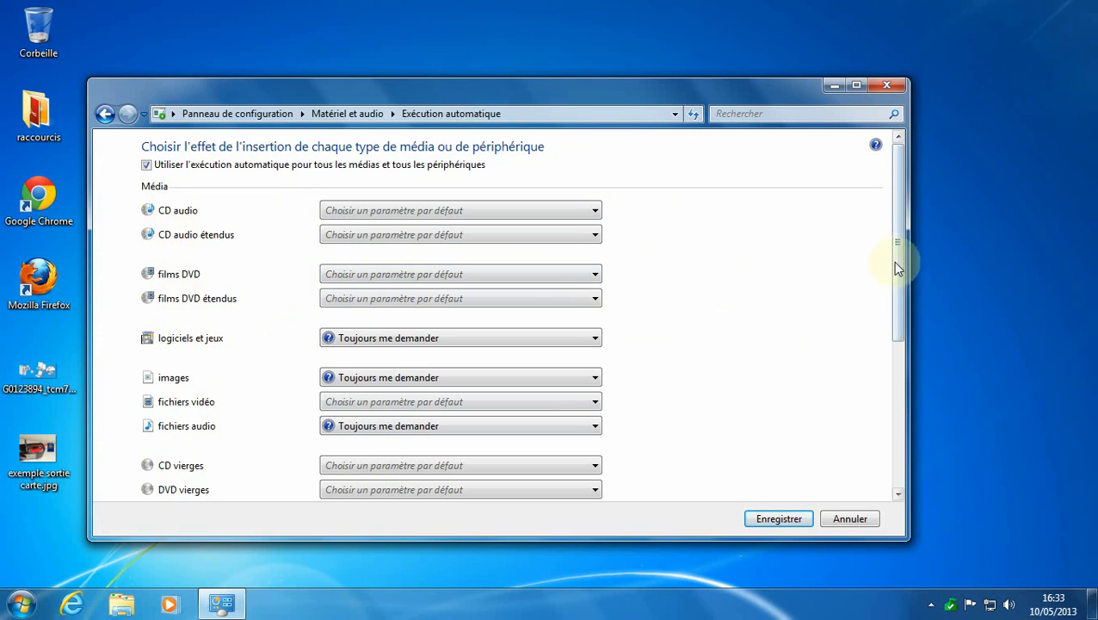
{"action": "mouse_move", "coordinate": [899, 249]}
{"action": "left_mouse_down"}
{"action": "mouse_move", "coordinate": [902, 426]}
{"action": "mouse_move", "coordinate": [884, 233]}
{"action": "left_mouse_up"}
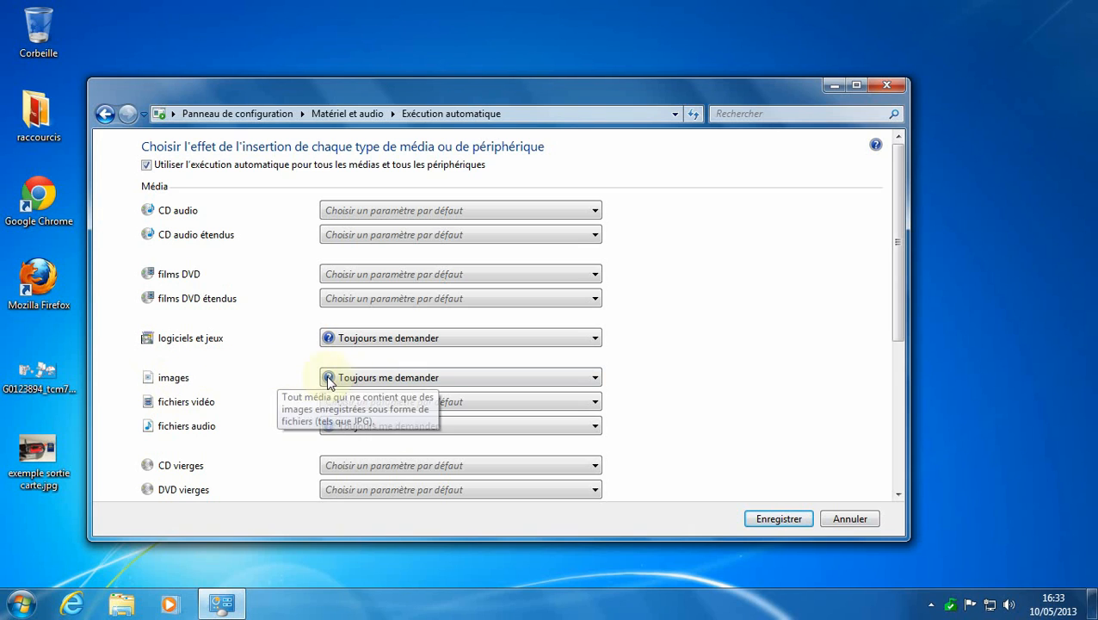
- Set the AutoPlay action for images to "Toujours me demander", save the settings and close the Control Panel window
{"action": "left_click", "coordinate": [597, 383]}
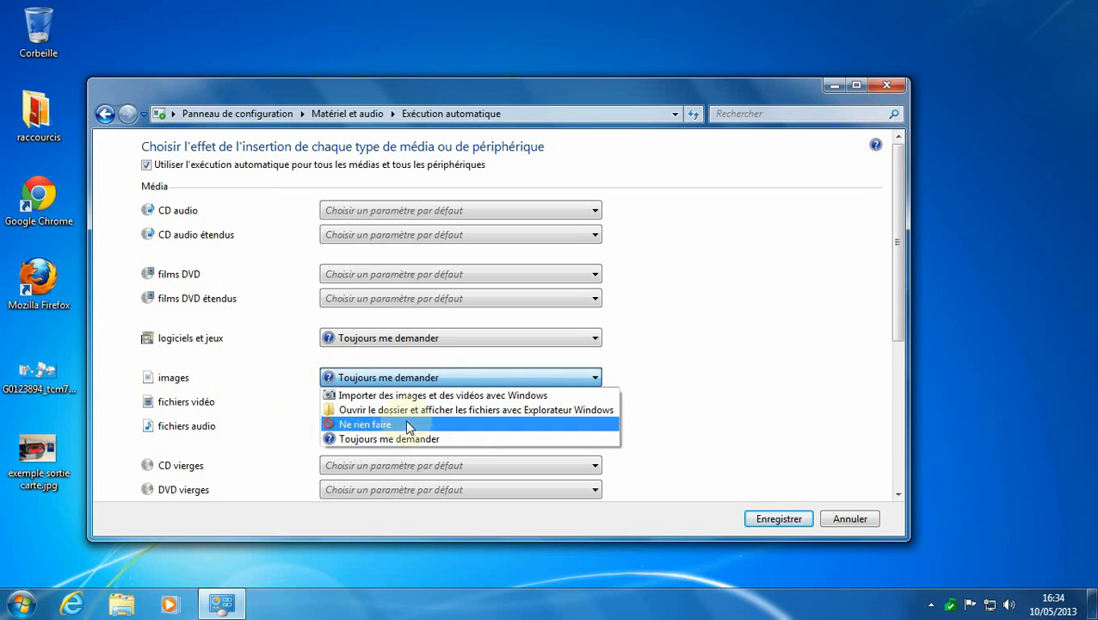
{"action": "left_click", "coordinate": [370, 440]}
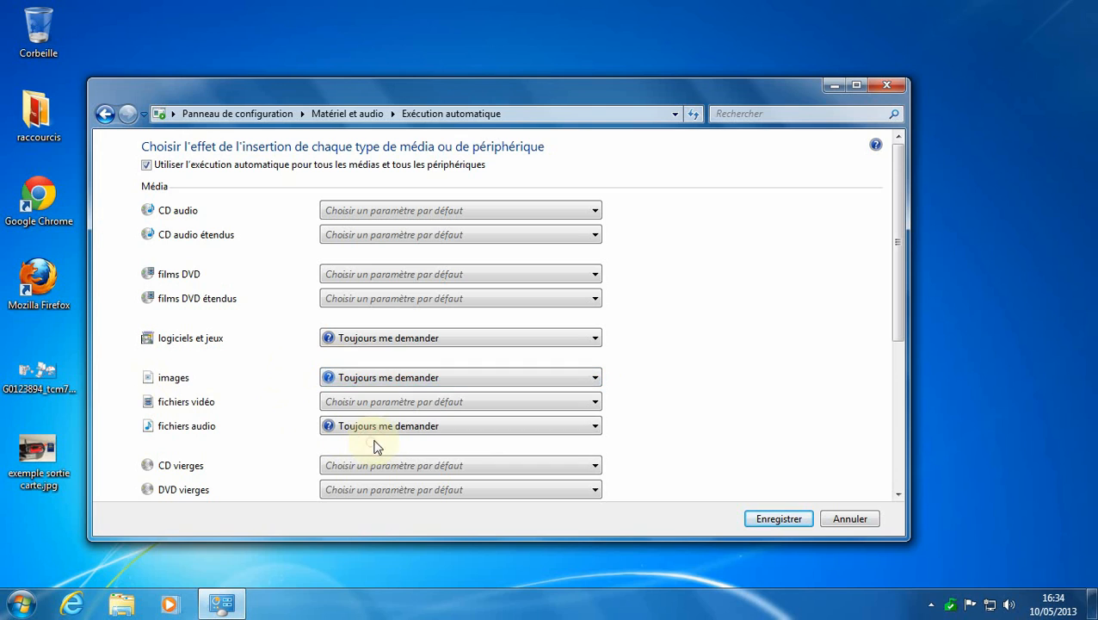
{"action": "mouse_move", "coordinate": [297, 384]}
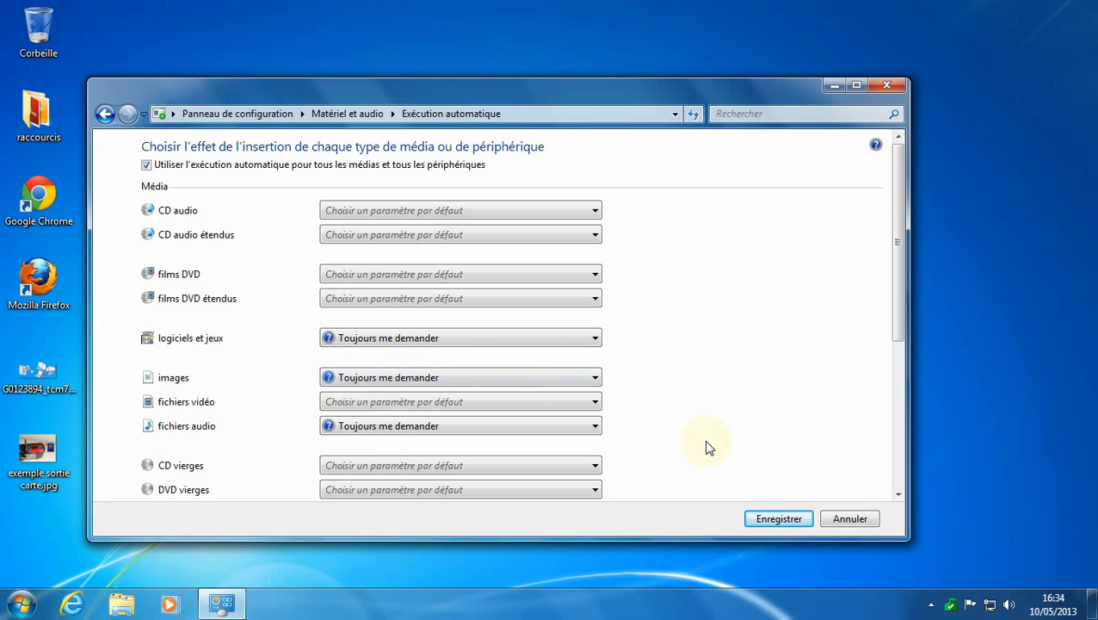
{"action": "left_click", "coordinate": [780, 520]}
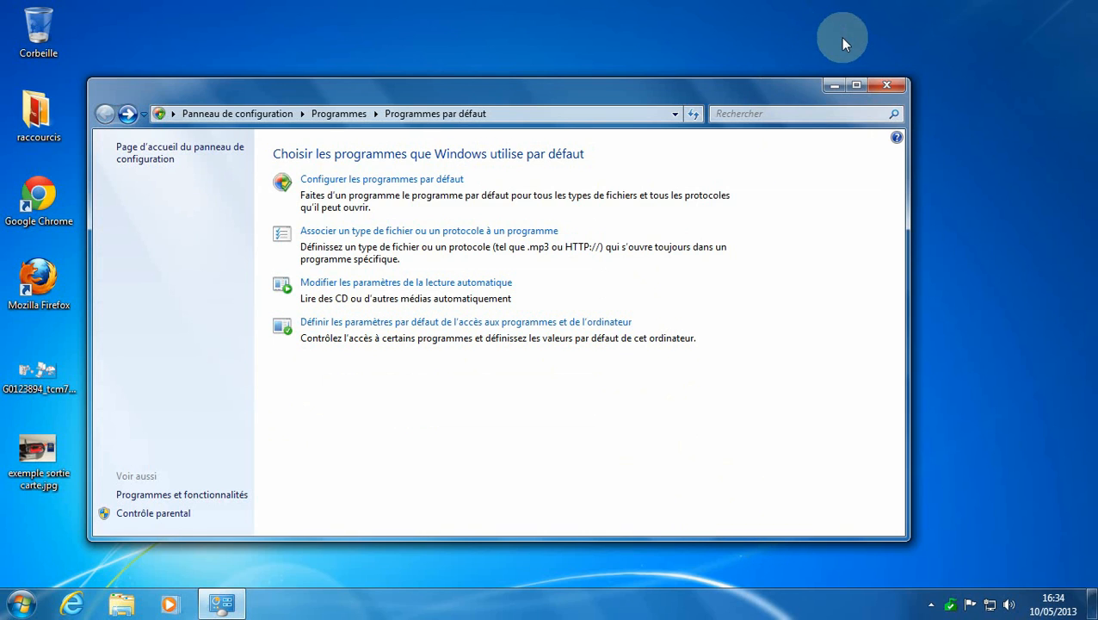
{"action": "left_click", "coordinate": [887, 87]}
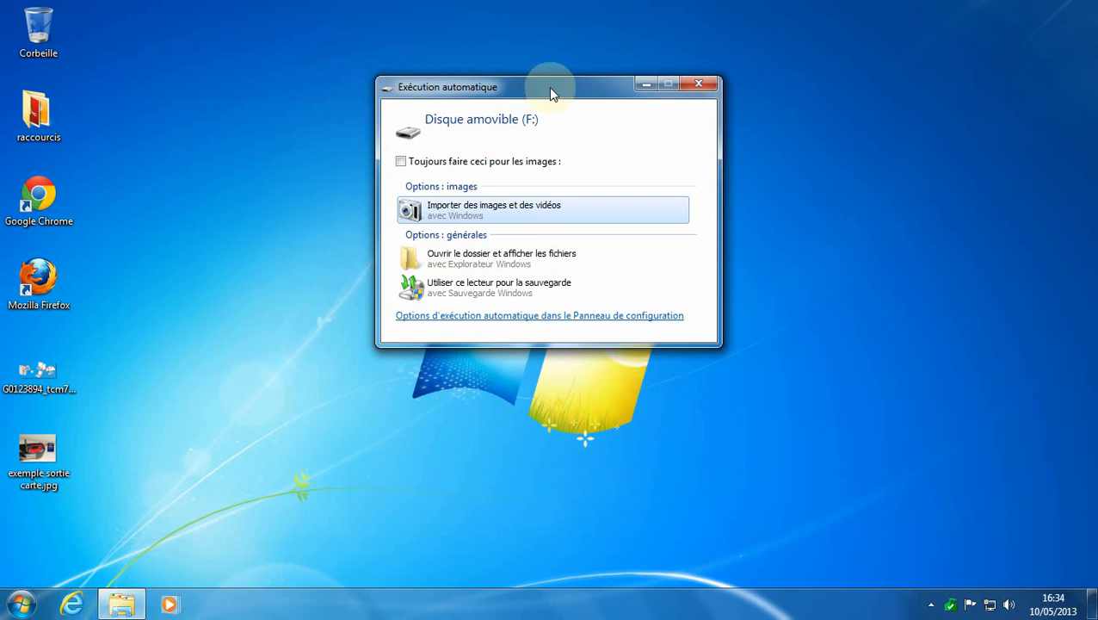
- Open removable disk F: in Explorer from the AutoPlay prompt, check its path and place in the folder tree, and close the window
{"action": "left_click", "coordinate": [517, 259]}
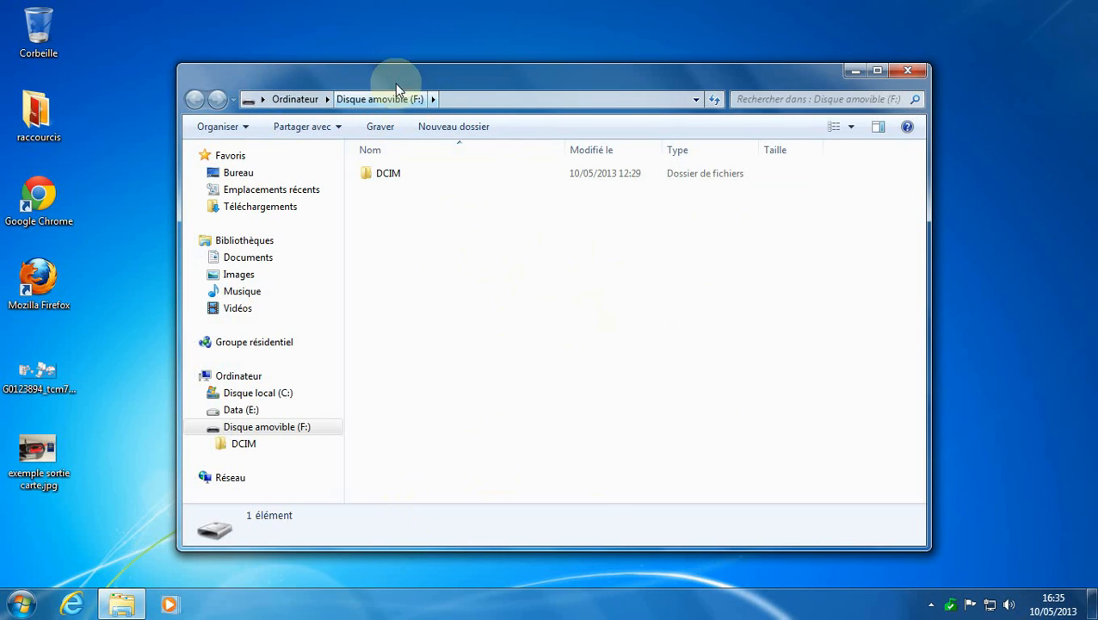
{"action": "left_click", "coordinate": [480, 100]}
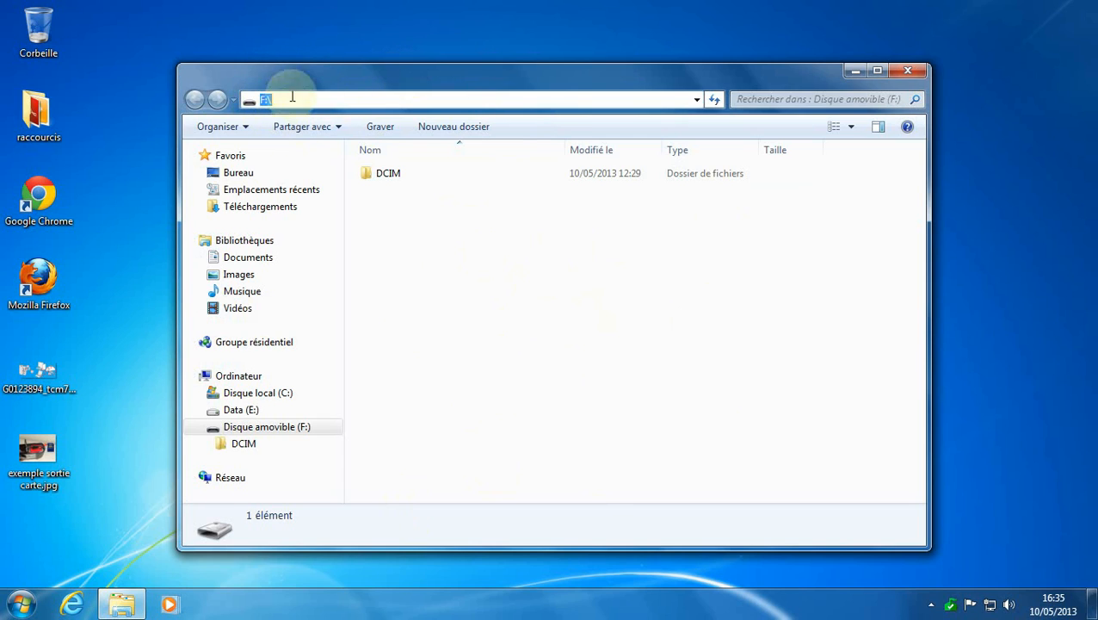
{"action": "left_click", "coordinate": [526, 311]}
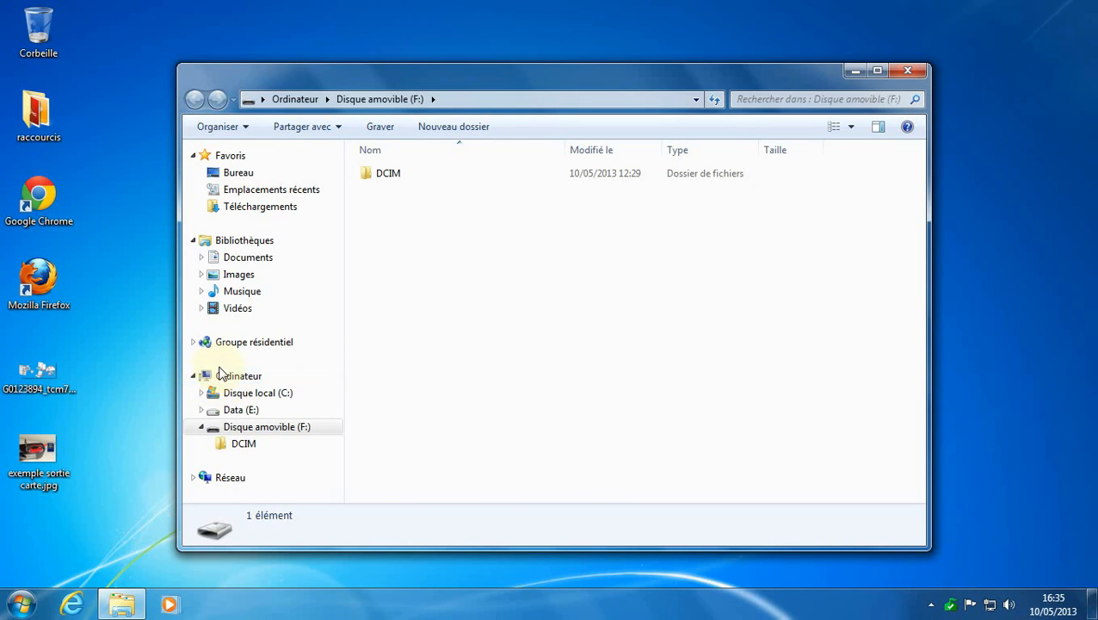
{"action": "left_click", "coordinate": [214, 429]}
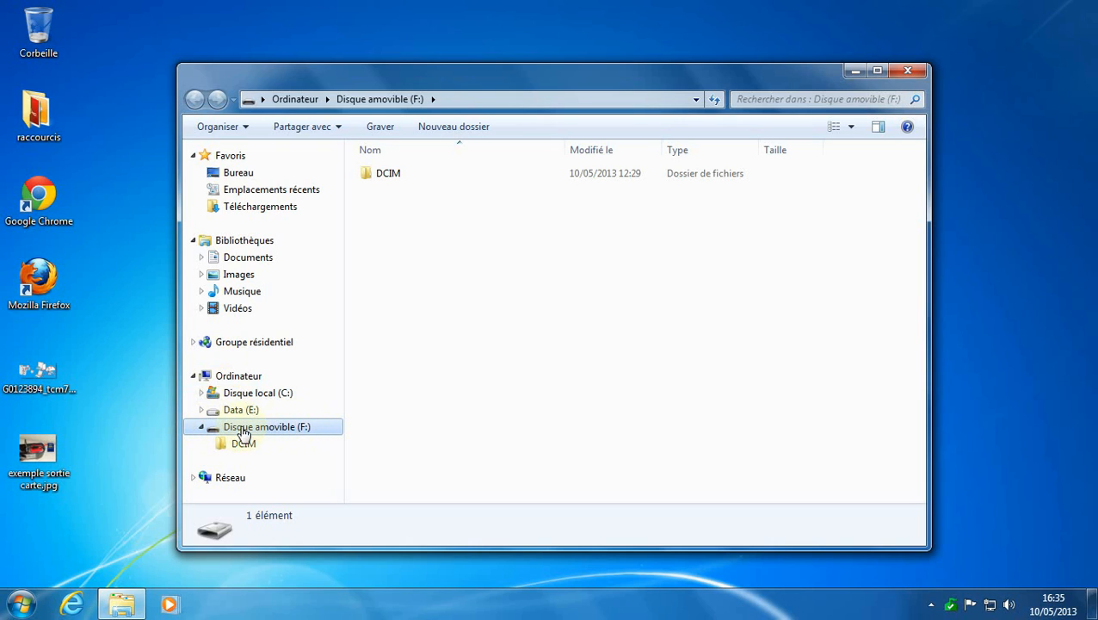
{"action": "left_click", "coordinate": [616, 317]}
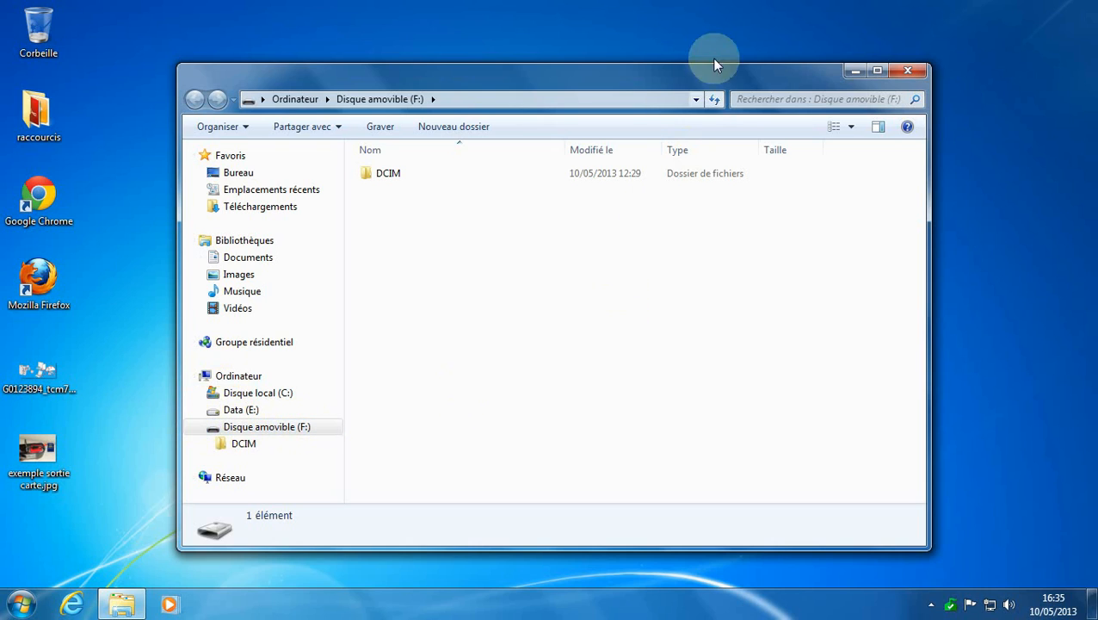
{"action": "left_click", "coordinate": [917, 72]}
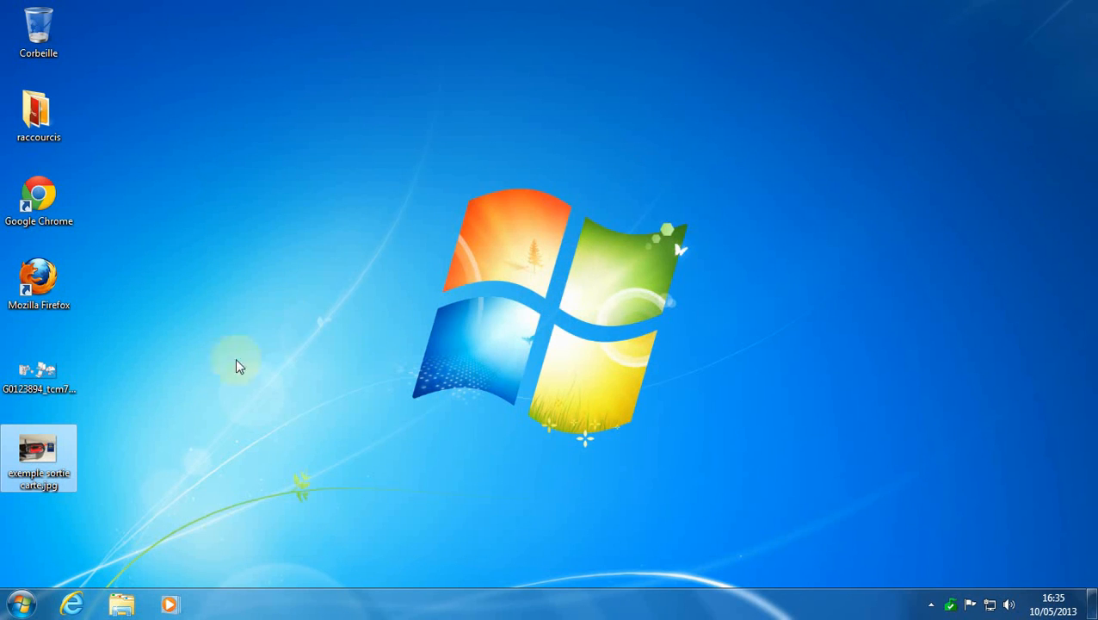
- Open the DCIM folder on removable disk F: through Ordinateur
{"action": "left_click", "coordinate": [23, 605]}
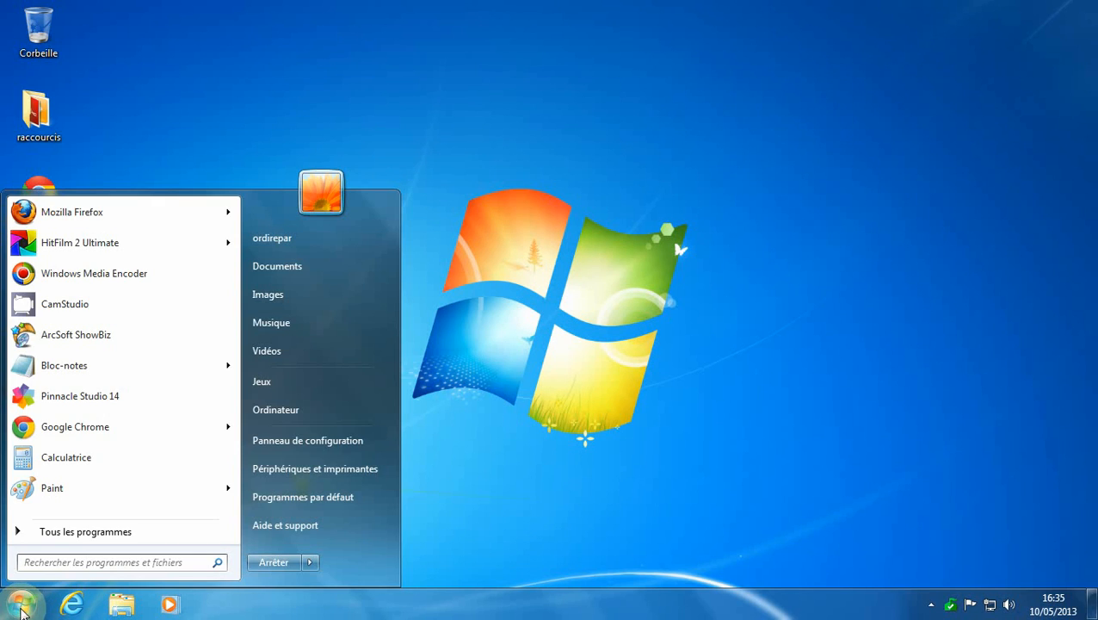
{"action": "left_click", "coordinate": [284, 418]}
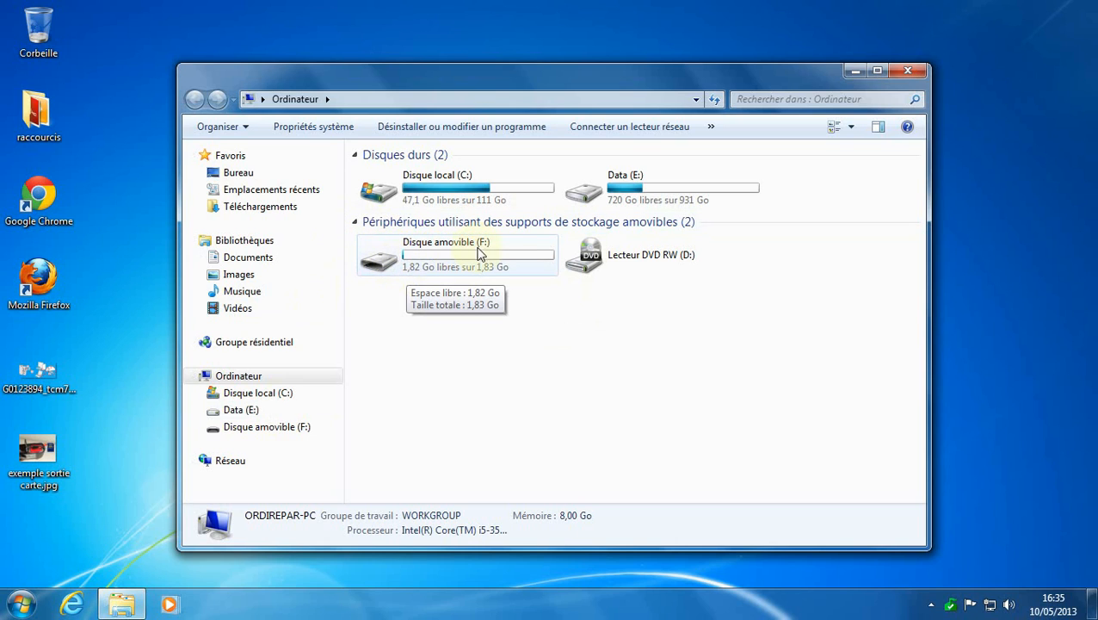
{"action": "double_click", "coordinate": [379, 267]}
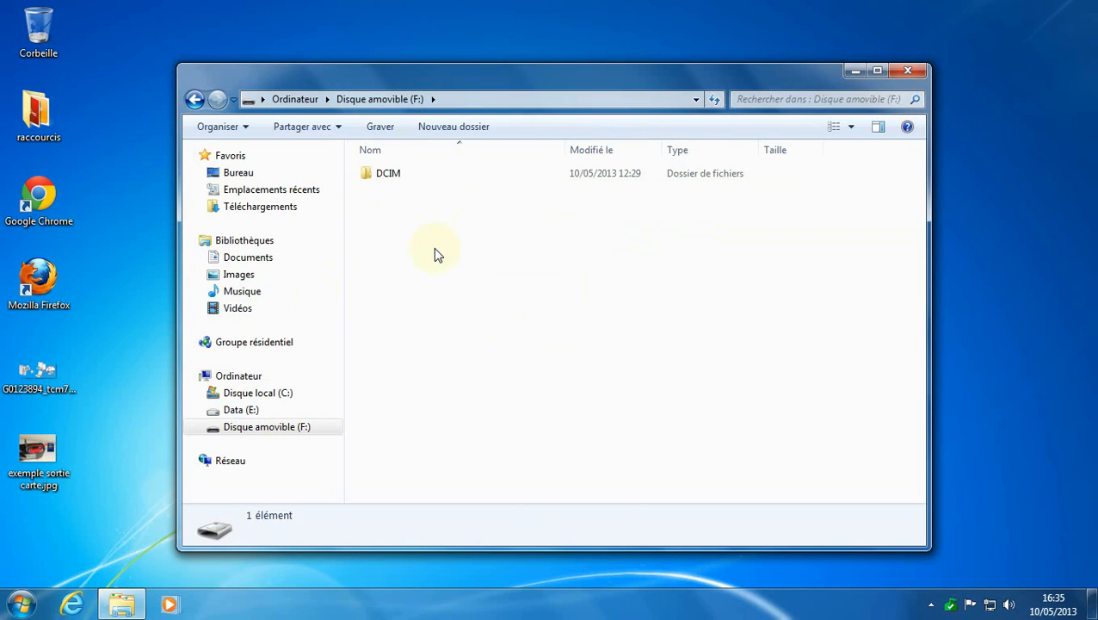
{"action": "double_click", "coordinate": [377, 178]}
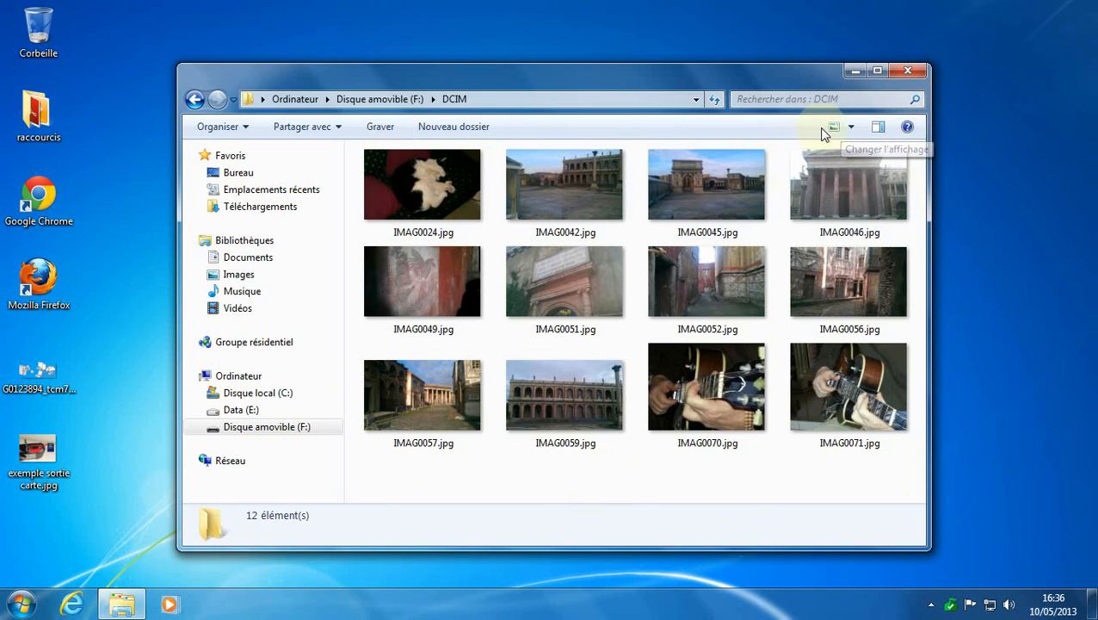
- Switch the DCIM folder to the Détails view and return it to large photo thumbnails
{"action": "left_click", "coordinate": [850, 130]}
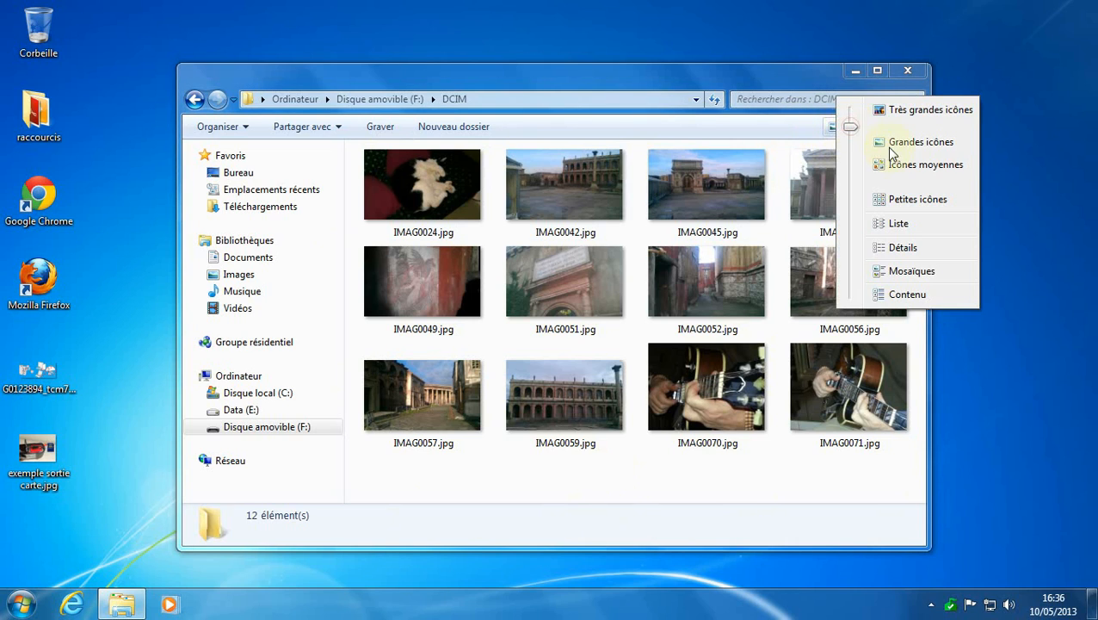
{"action": "left_click_drag", "start_coordinate": [850, 129], "coordinate": [846, 253]}
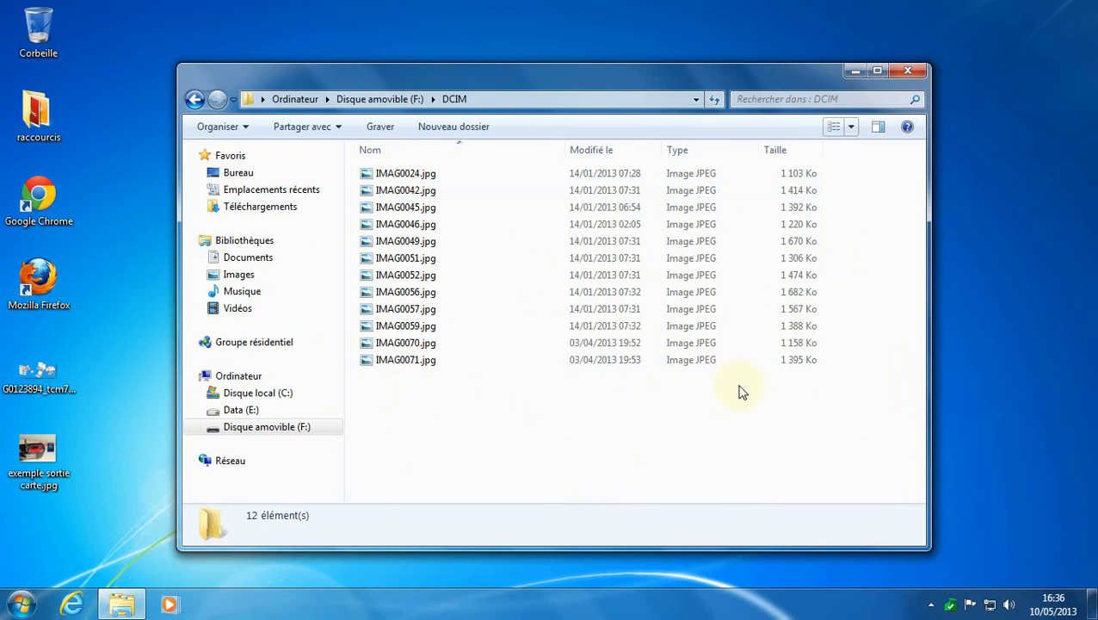
{"action": "left_click", "coordinate": [850, 127]}
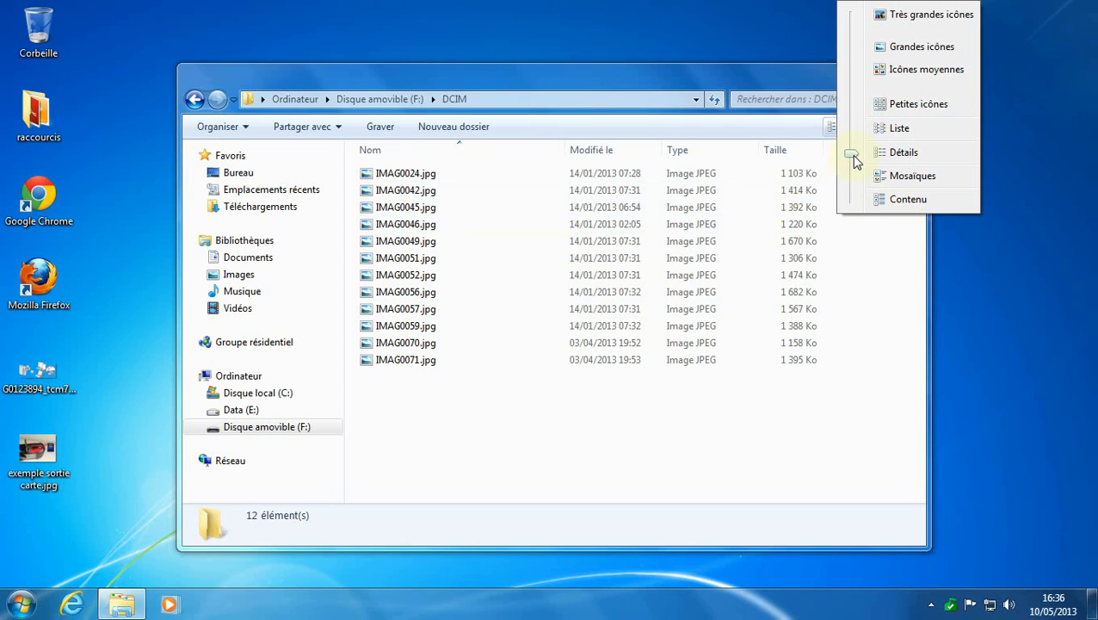
{"action": "left_click_drag", "start_coordinate": [852, 152], "coordinate": [855, 42]}
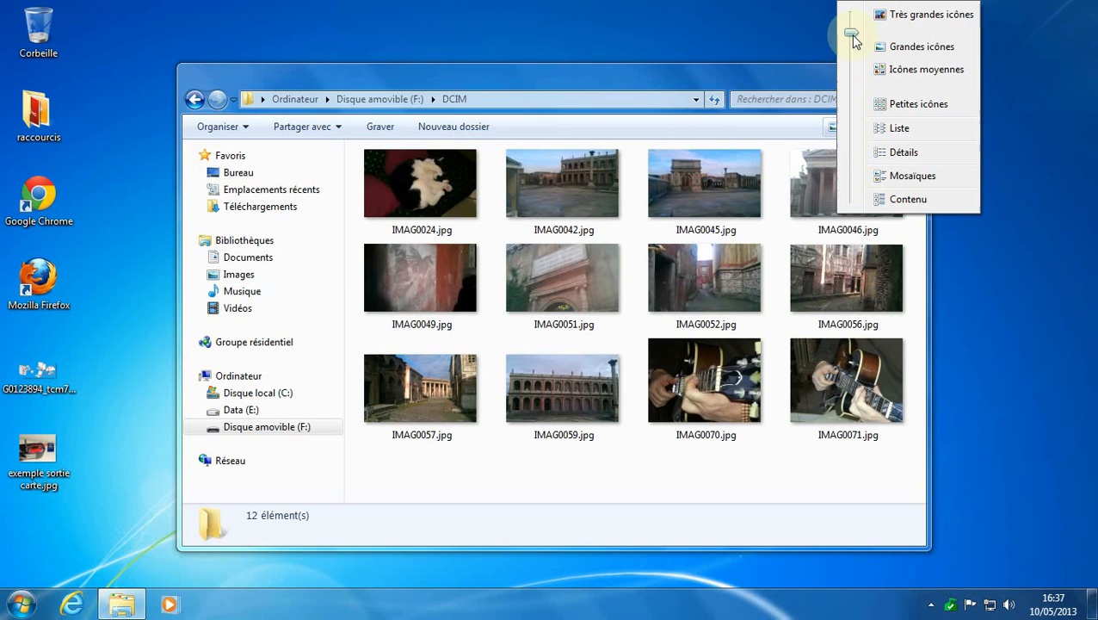
{"action": "left_click_drag", "start_coordinate": [852, 36], "coordinate": [850, 33]}
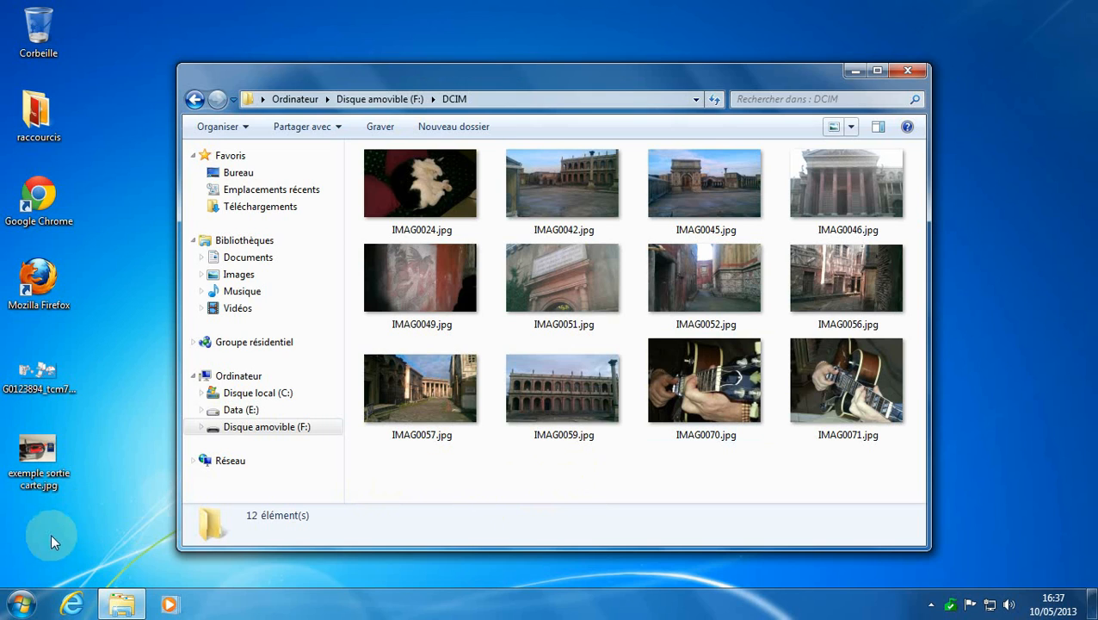
- Open the Images library in a separate Explorer window
{"action": "left_click", "coordinate": [22, 605]}
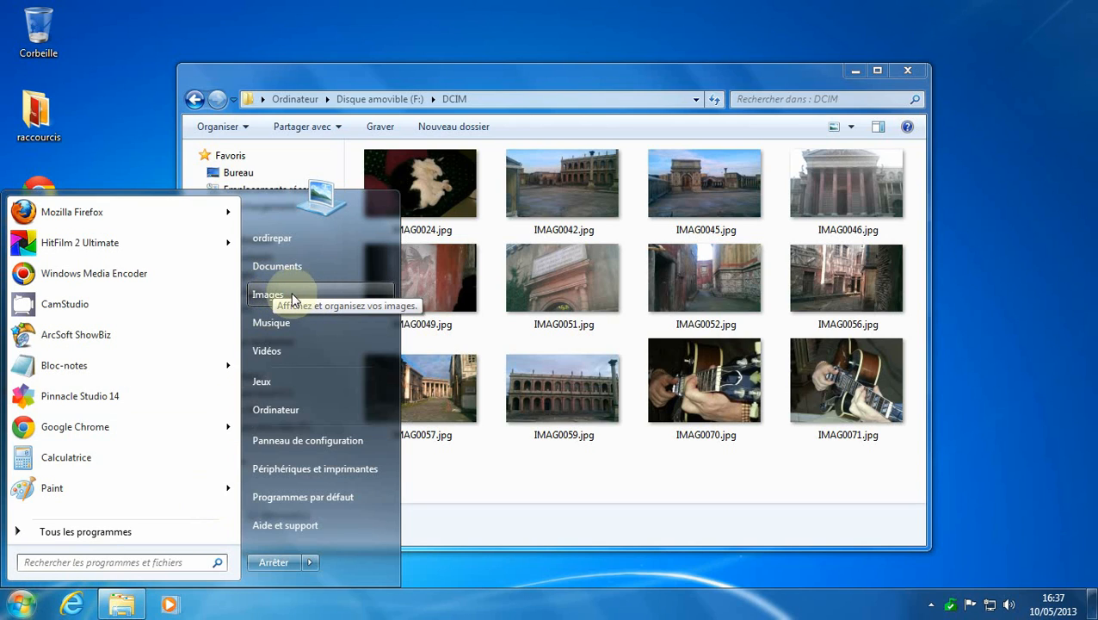
{"action": "left_click", "coordinate": [265, 301]}
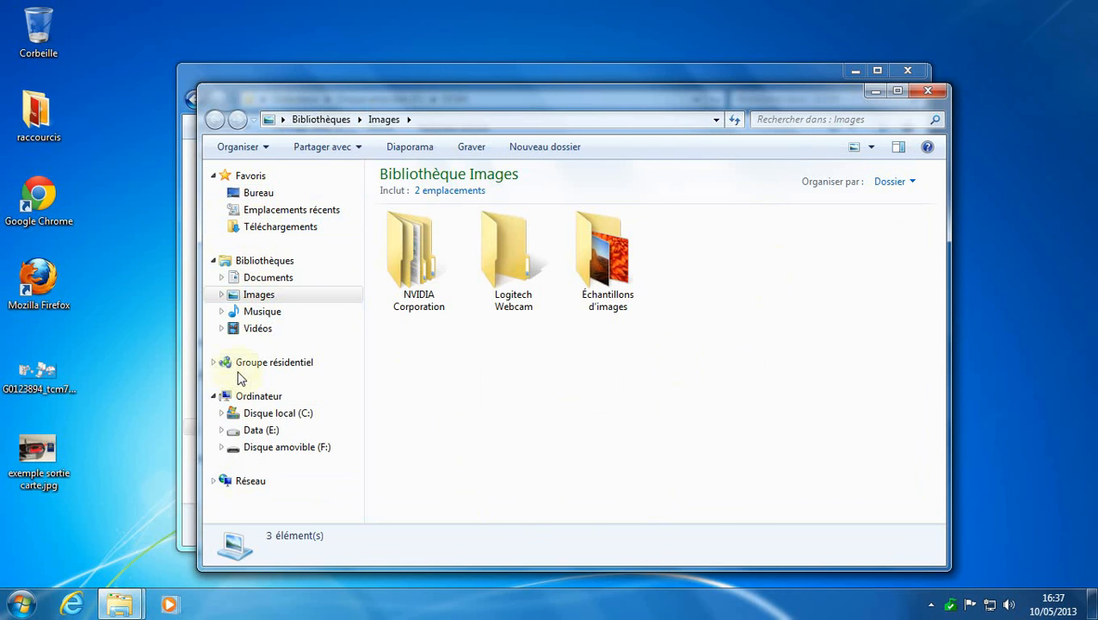
{"action": "left_click", "coordinate": [244, 298]}
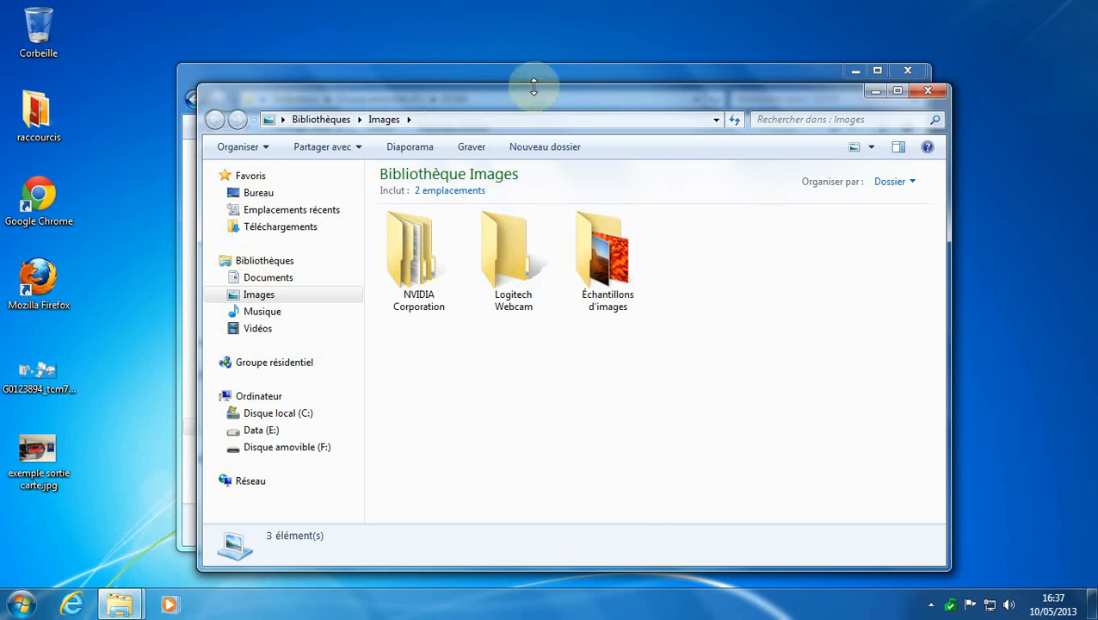
- Arrange the DCIM and Images library windows side by side
{"action": "left_click_drag", "start_coordinate": [628, 97], "coordinate": [428, 112]}
{"action": "left_click_drag", "start_coordinate": [469, 76], "coordinate": [620, 94]}
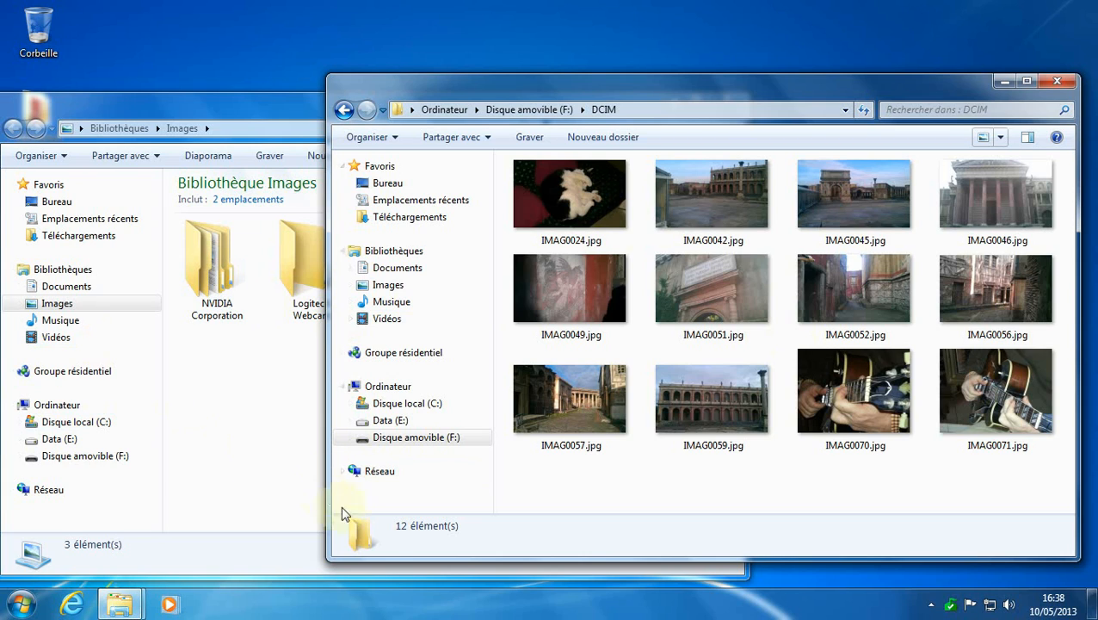
{"action": "right_click", "coordinate": [388, 603]}
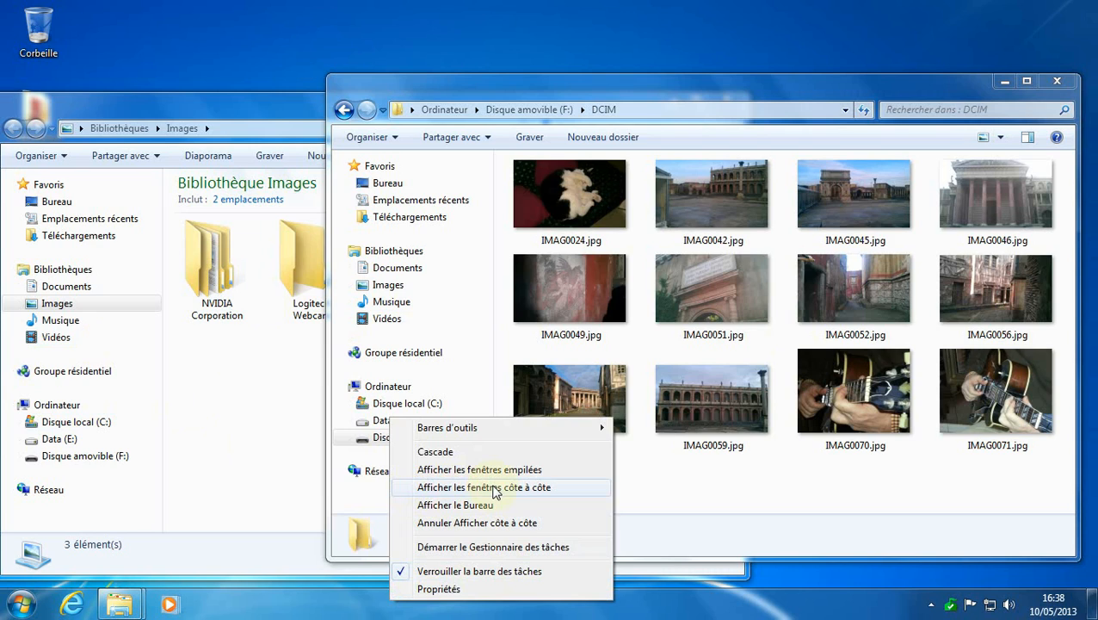
{"action": "left_click", "coordinate": [532, 493]}
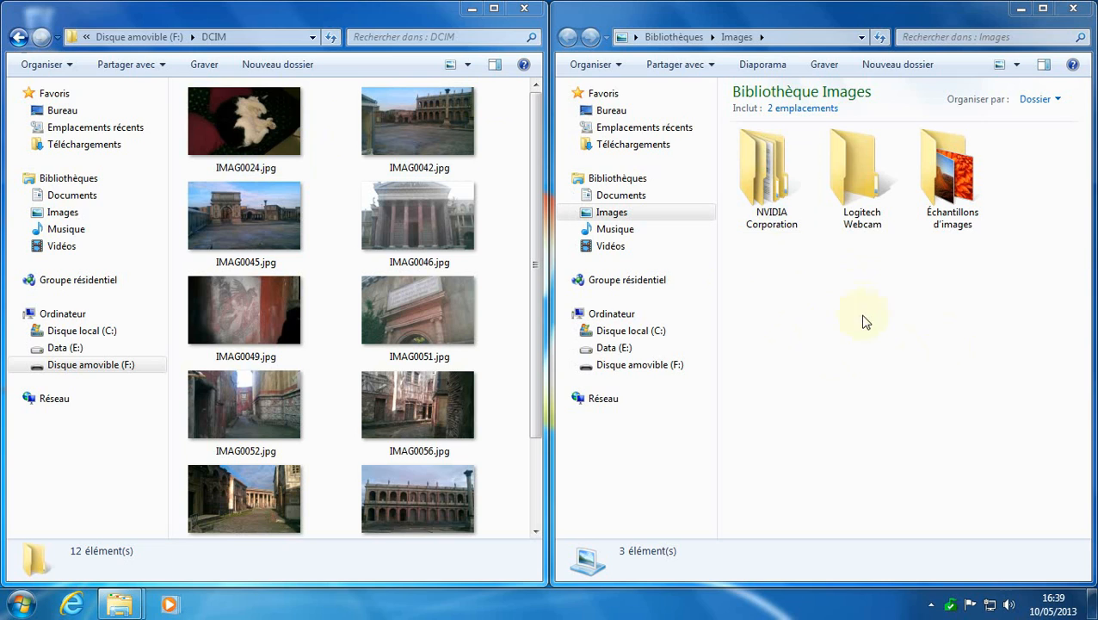
- Create a folder named "lulu le chat" in the Images library
{"action": "left_click", "coordinate": [895, 69]}
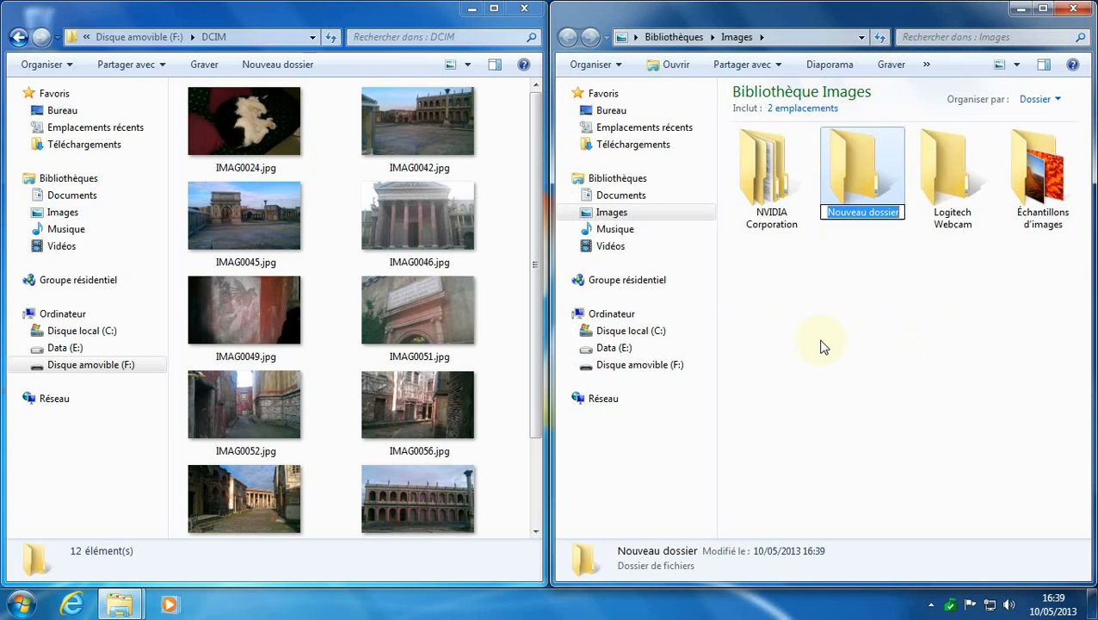
{"action": "type", "text": "lulu le chat"}
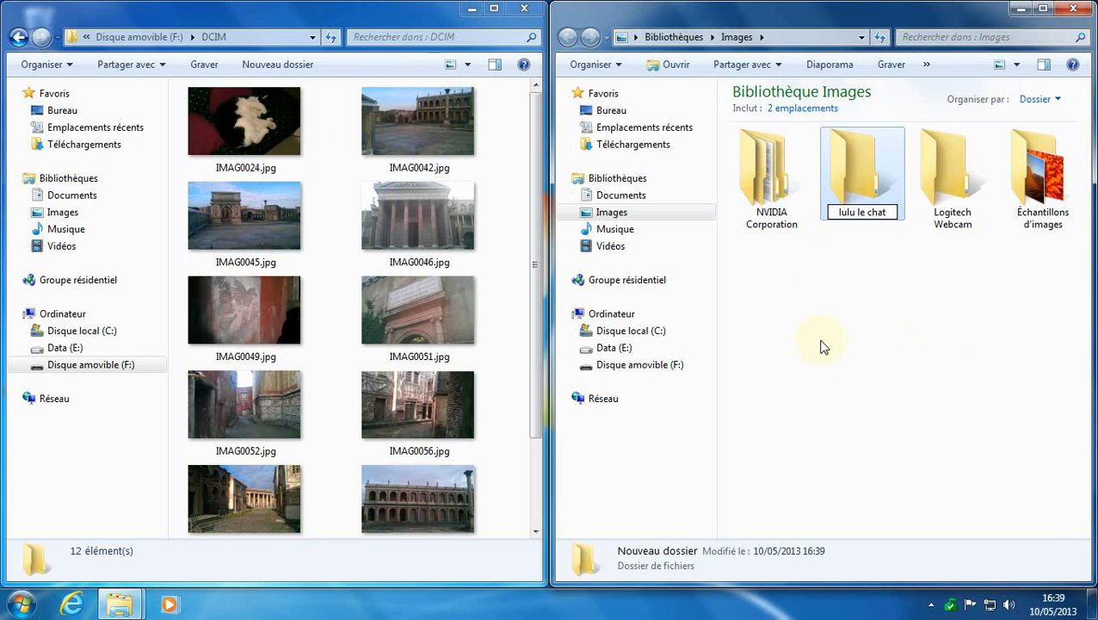
{"action": "key", "text": "Return"}
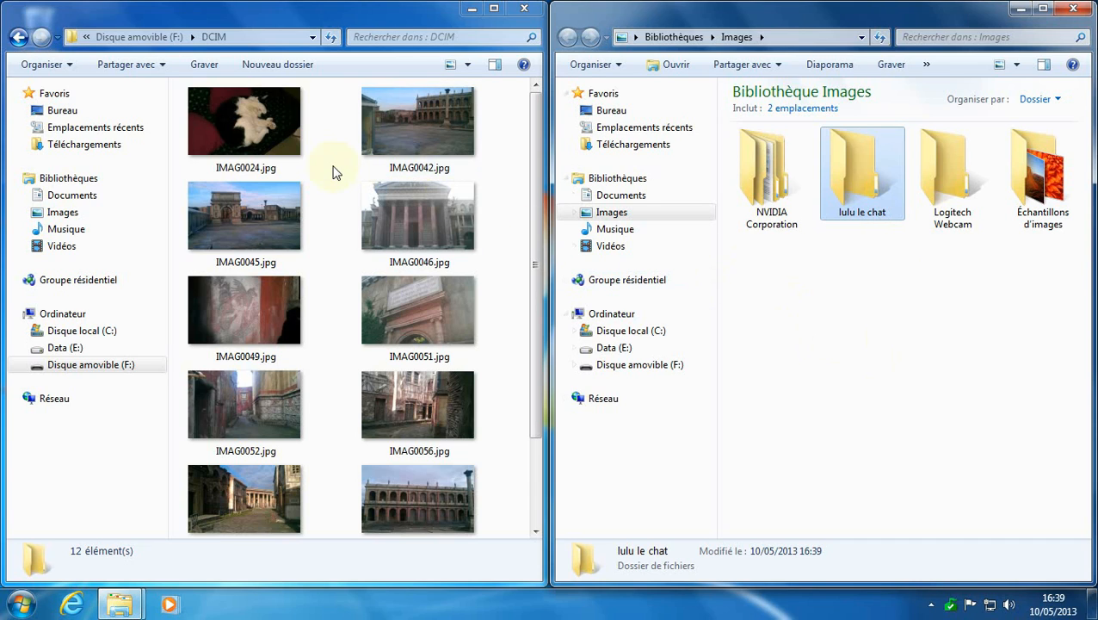
- Copy IMAG0024.jpg from DCIM into the "lulu le chat" folder and refresh the Images library
{"action": "left_click", "coordinate": [232, 116]}
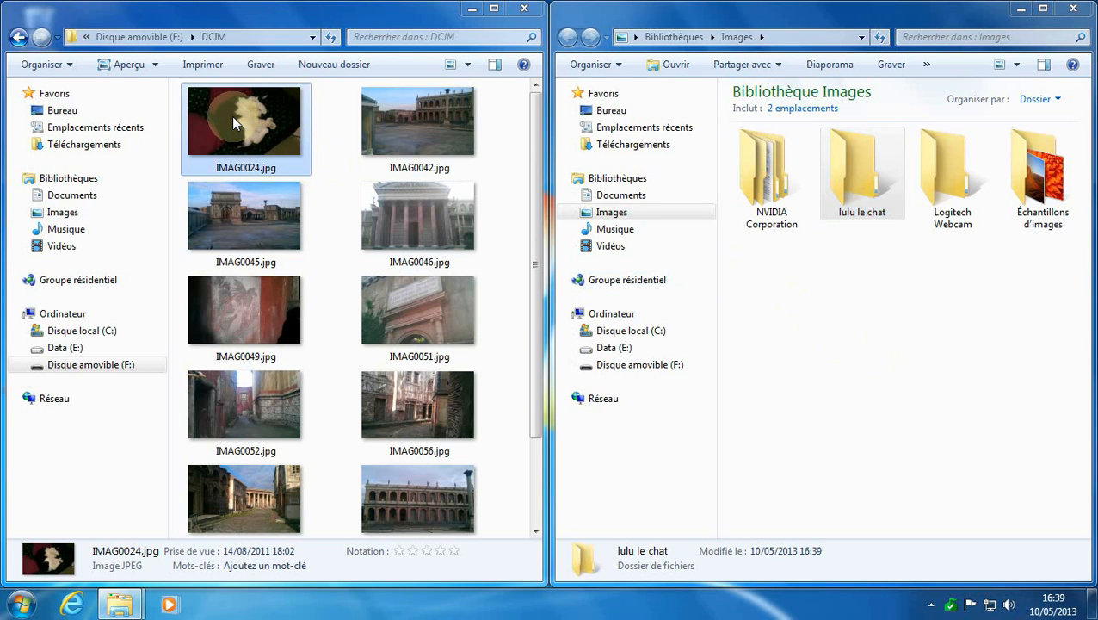
{"action": "left_click_drag", "start_coordinate": [234, 116], "coordinate": [860, 187]}
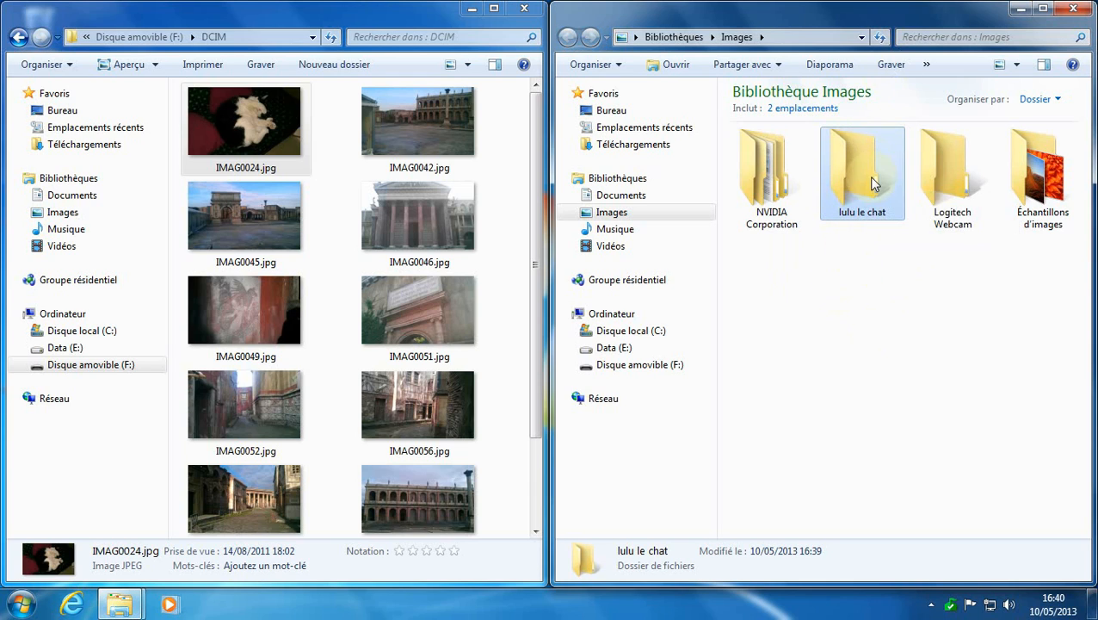
{"action": "mouse_move", "coordinate": [871, 177]}
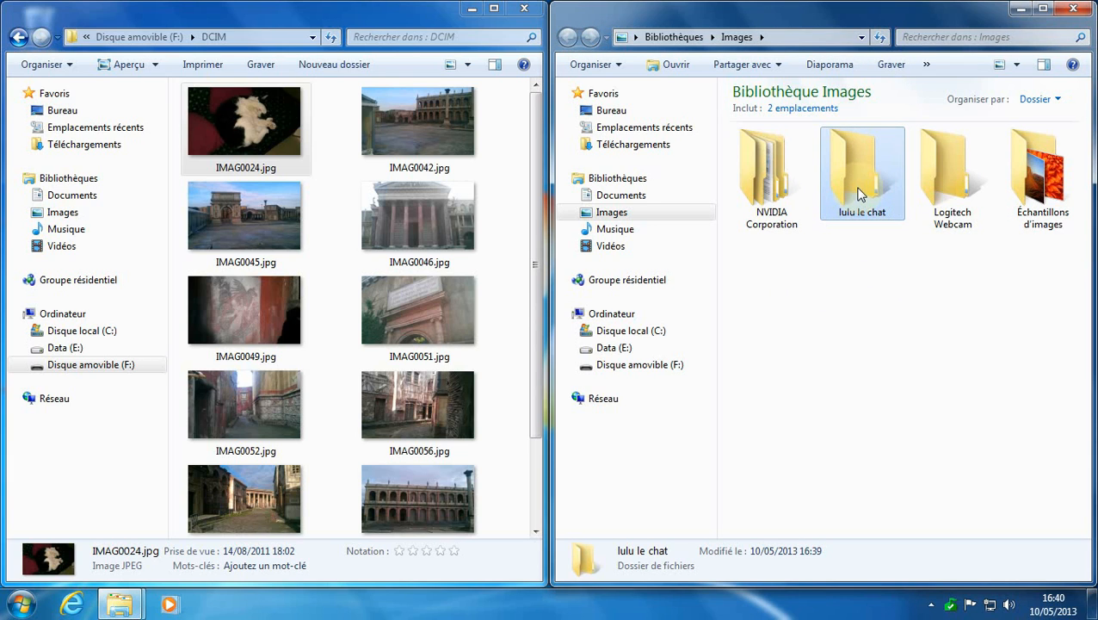
{"action": "left_click", "coordinate": [880, 38]}
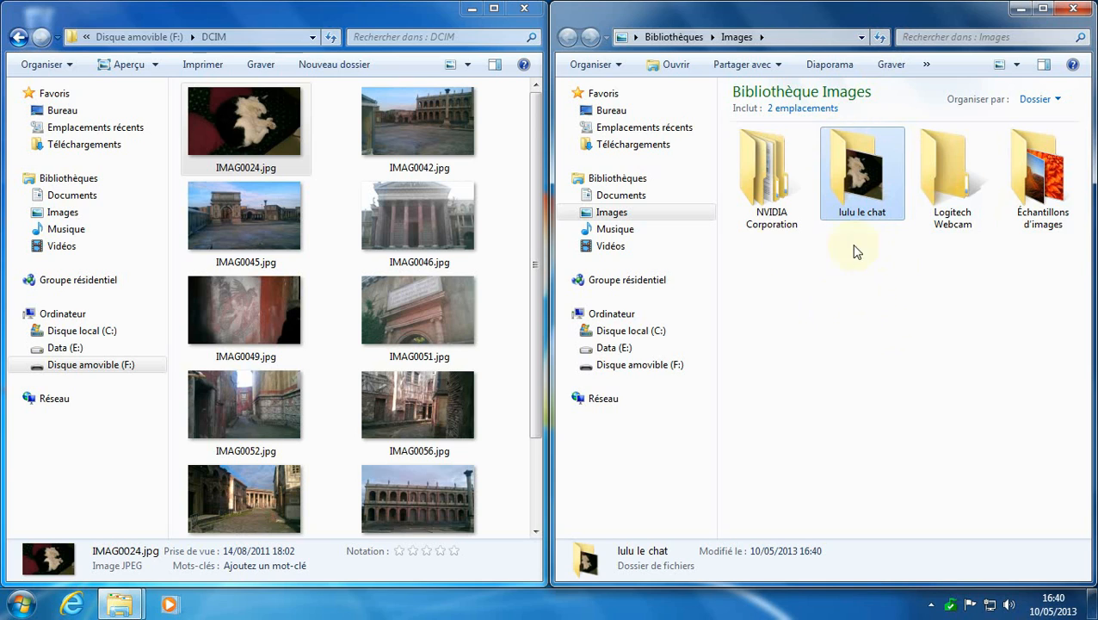
- Open the "lulu le chat" folder and rename its photo IMAG0024.jpg as "lulu en plein travail.jpg"
{"action": "double_click", "coordinate": [844, 179]}
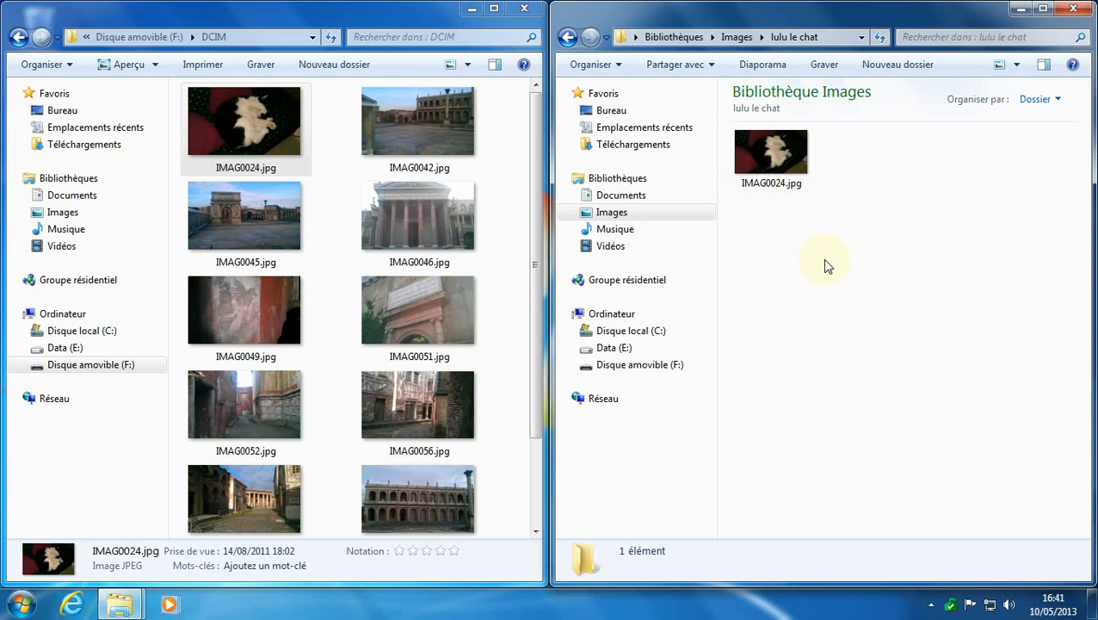
{"action": "right_click", "coordinate": [768, 180]}
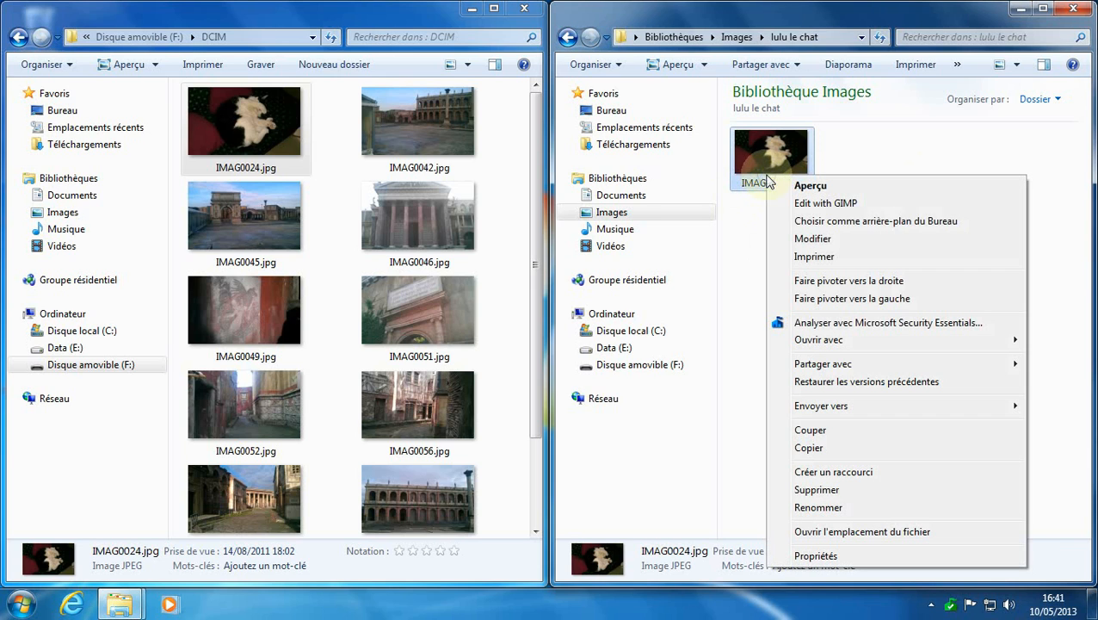
{"action": "left_click", "coordinate": [842, 513]}
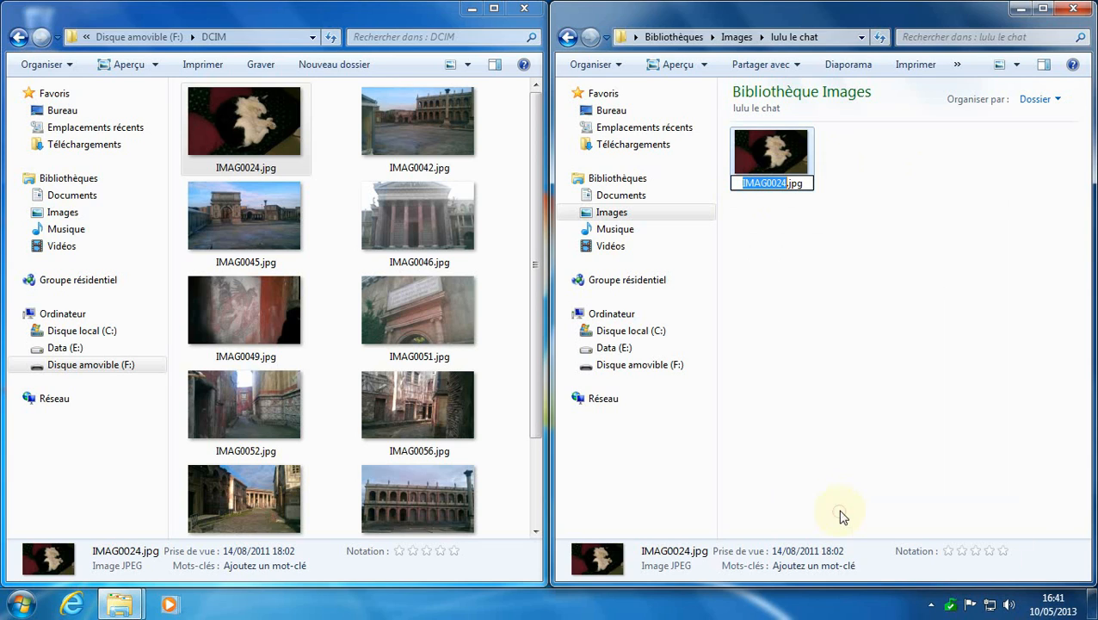
{"action": "type", "text": "lulu "}
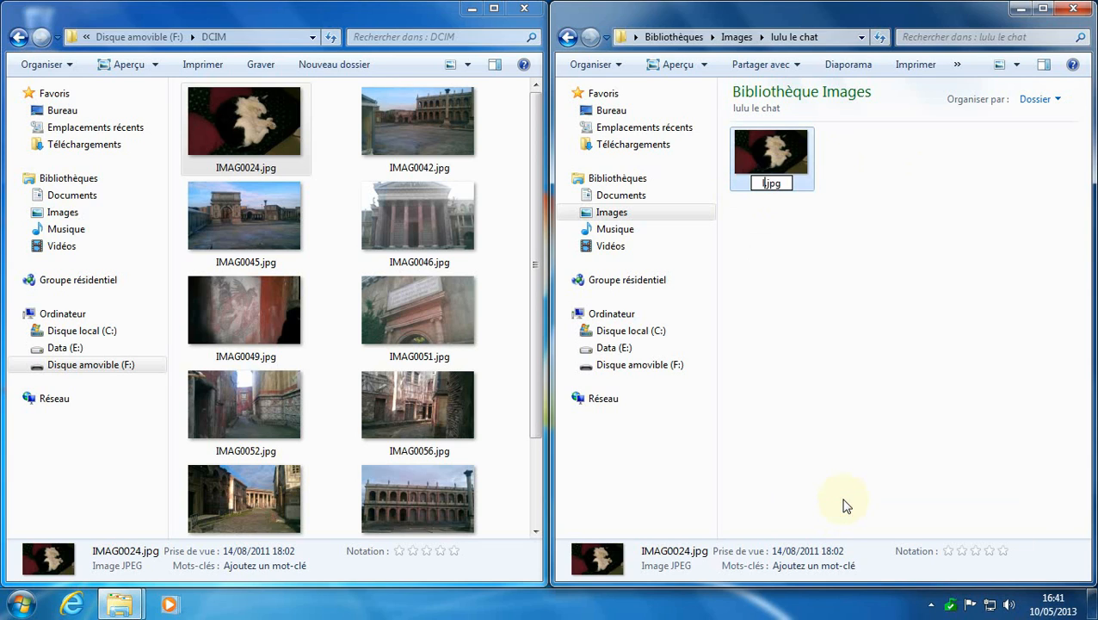
{"action": "type", "text": "en plein"}
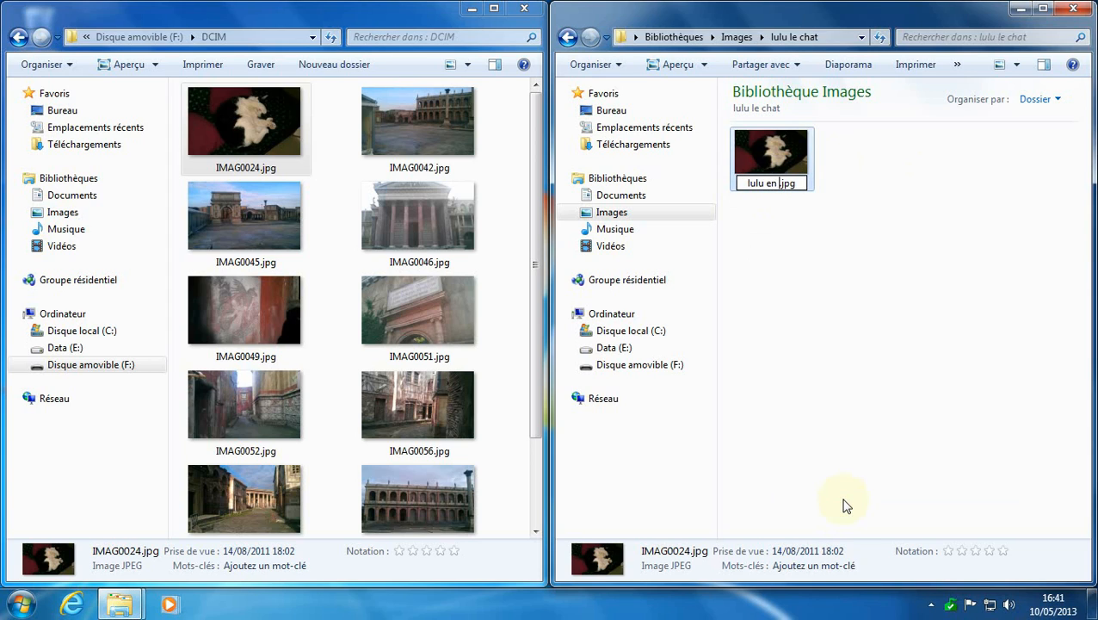
{"action": "type", "text": " t"}
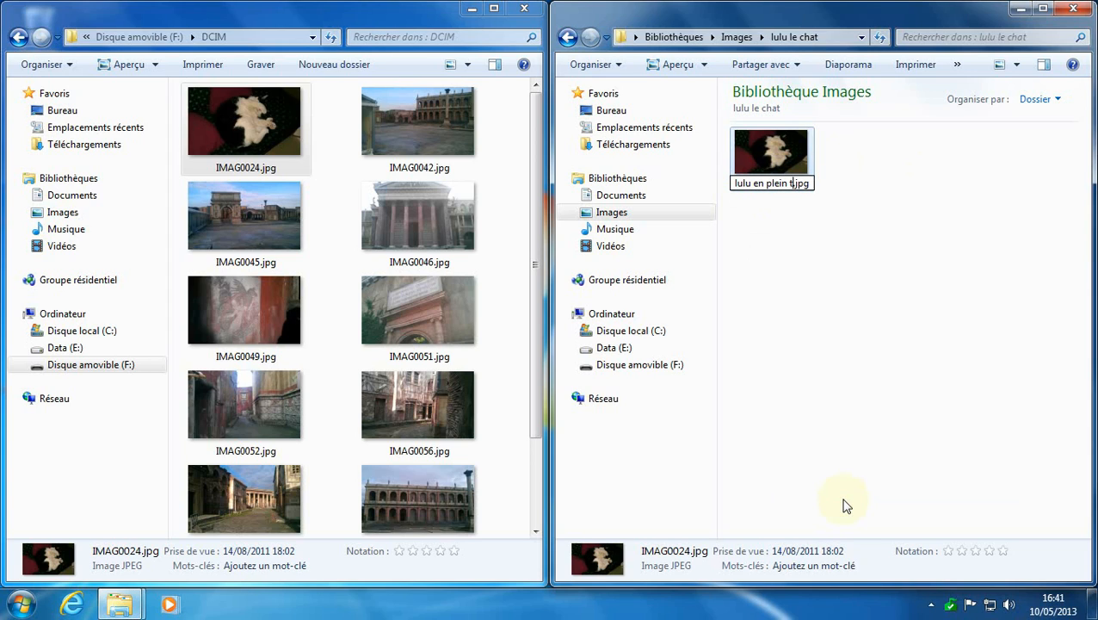
{"action": "type", "text": "ravail"}
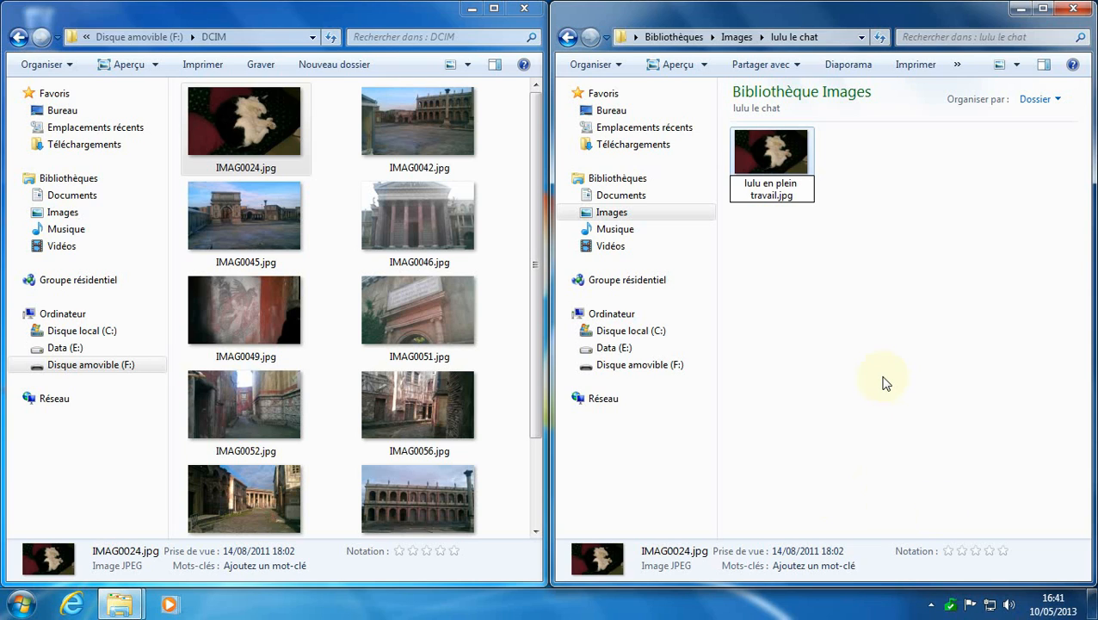
{"action": "key", "text": "Return"}
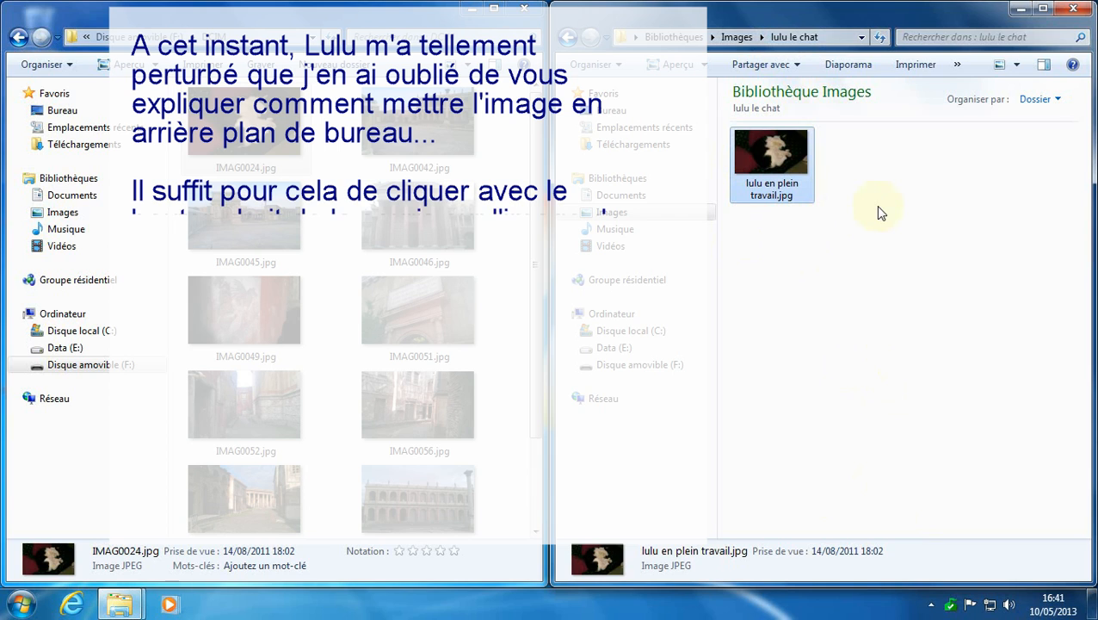
{"action": "right_click", "coordinate": [878, 208]}
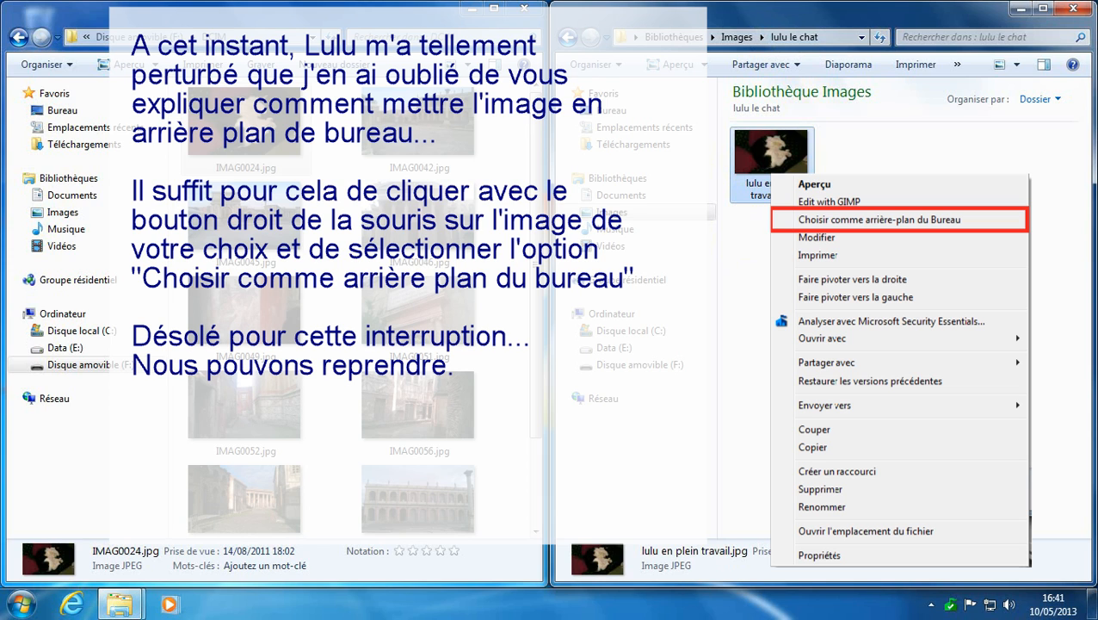
{"action": "left_click", "coordinate": [875, 211]}
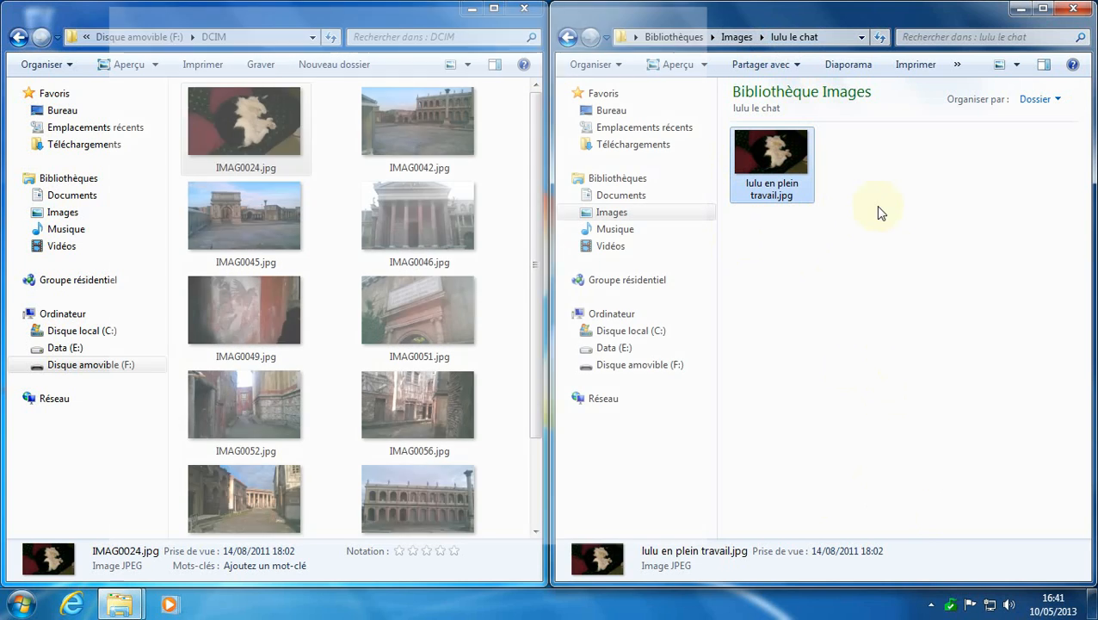
- Return to the Images library and create a folder named "guitare" there
{"action": "left_click", "coordinate": [738, 39]}
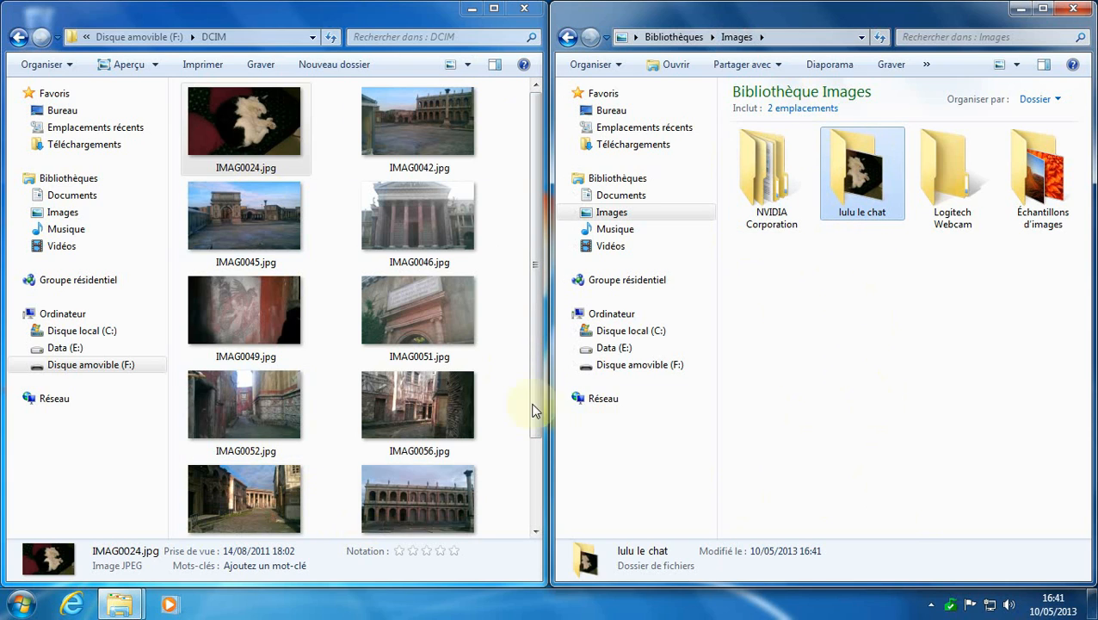
{"action": "left_click_drag", "start_coordinate": [535, 144], "coordinate": [520, 286]}
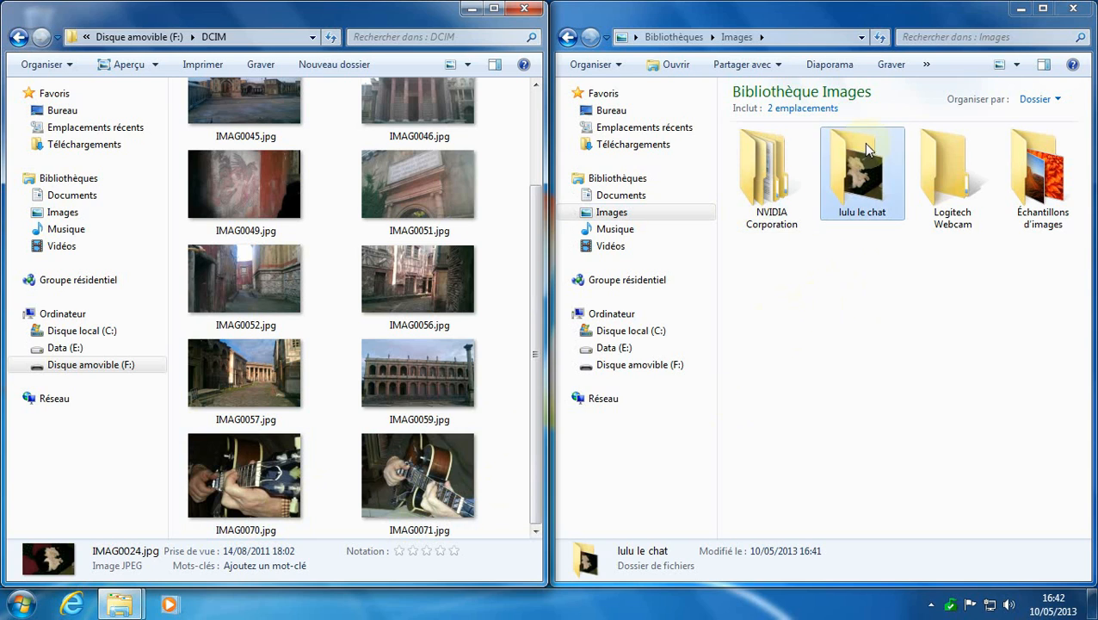
{"action": "left_click", "coordinate": [882, 295]}
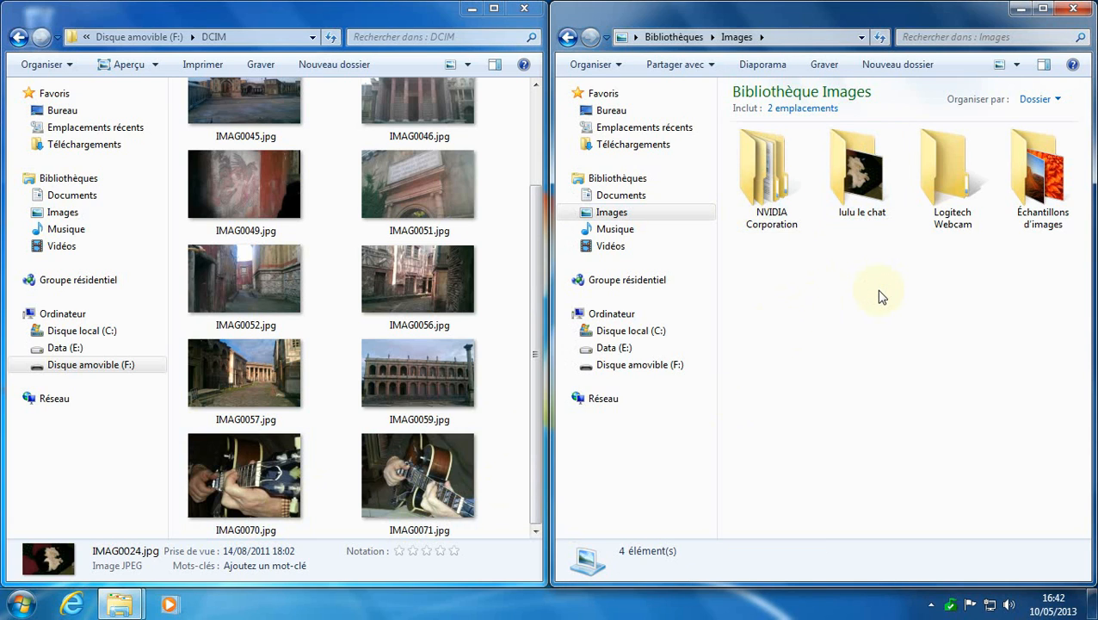
{"action": "left_click", "coordinate": [887, 65]}
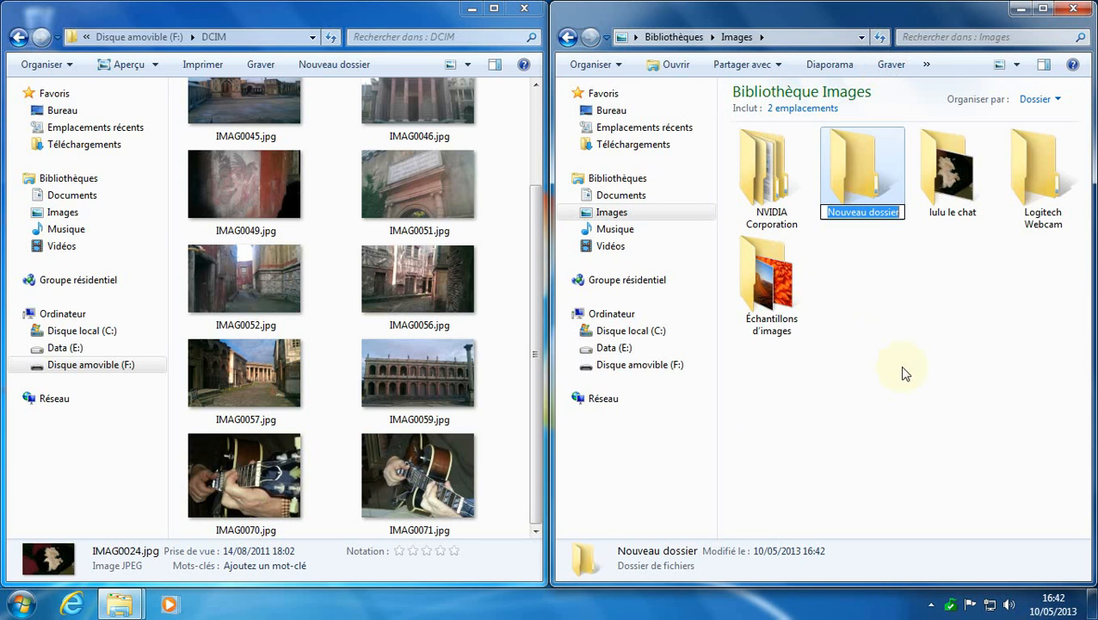
{"action": "type", "text": "guitare"}
{"action": "key", "text": "Return"}
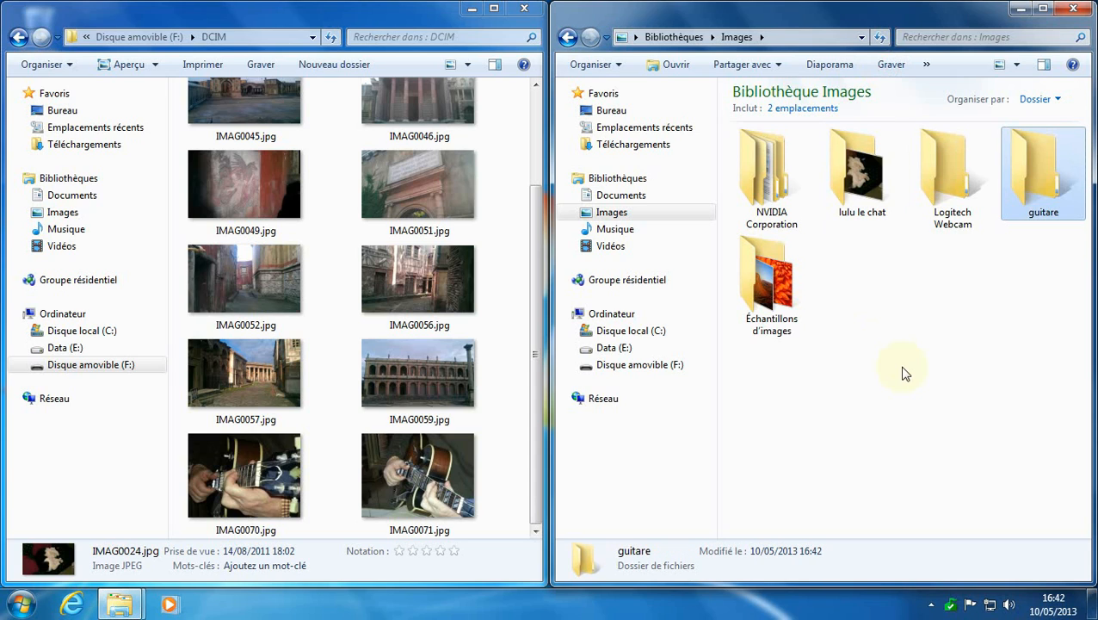
- Open the "guitare" folder and copy IMAG0070.jpg and IMAG0071.jpg from DCIM into it
{"action": "double_click", "coordinate": [1034, 171]}
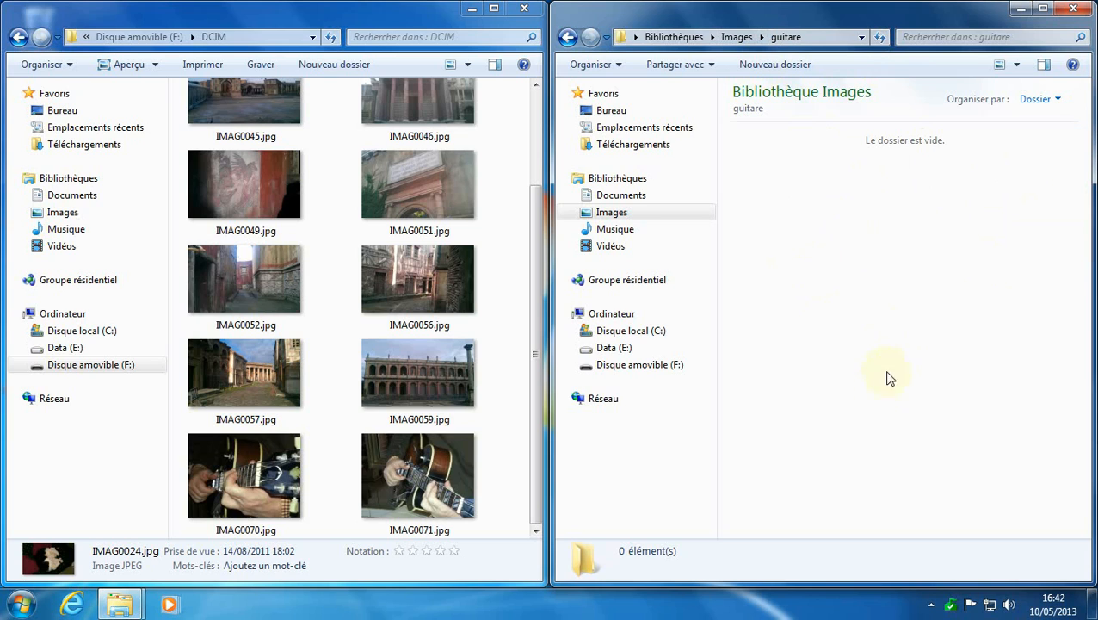
{"action": "left_click", "coordinate": [497, 442]}
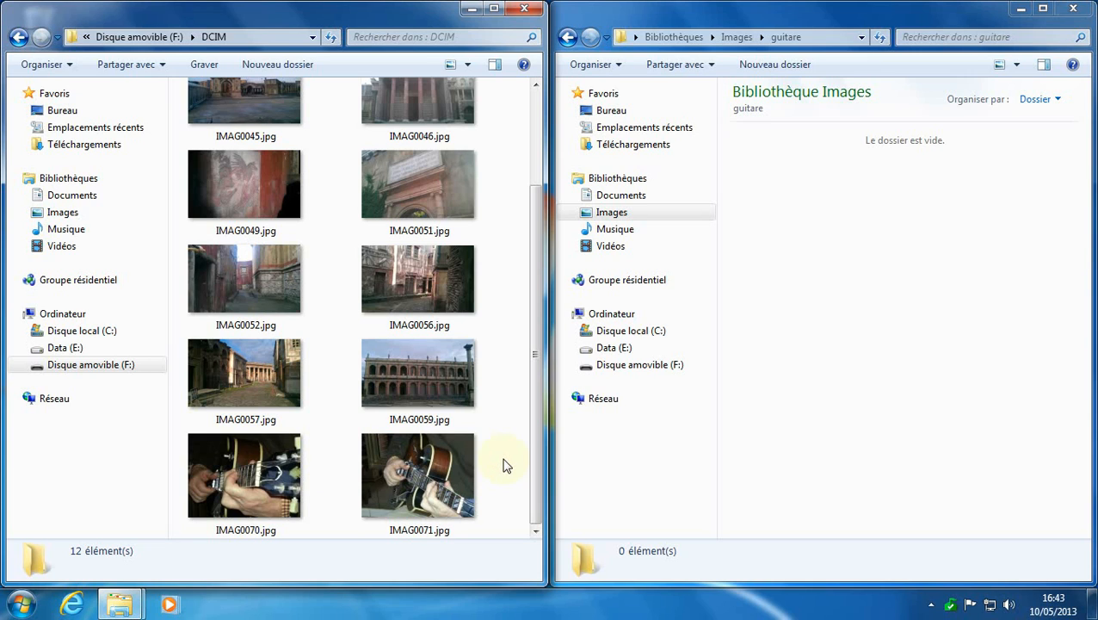
{"action": "left_click_drag", "start_coordinate": [503, 458], "coordinate": [189, 532]}
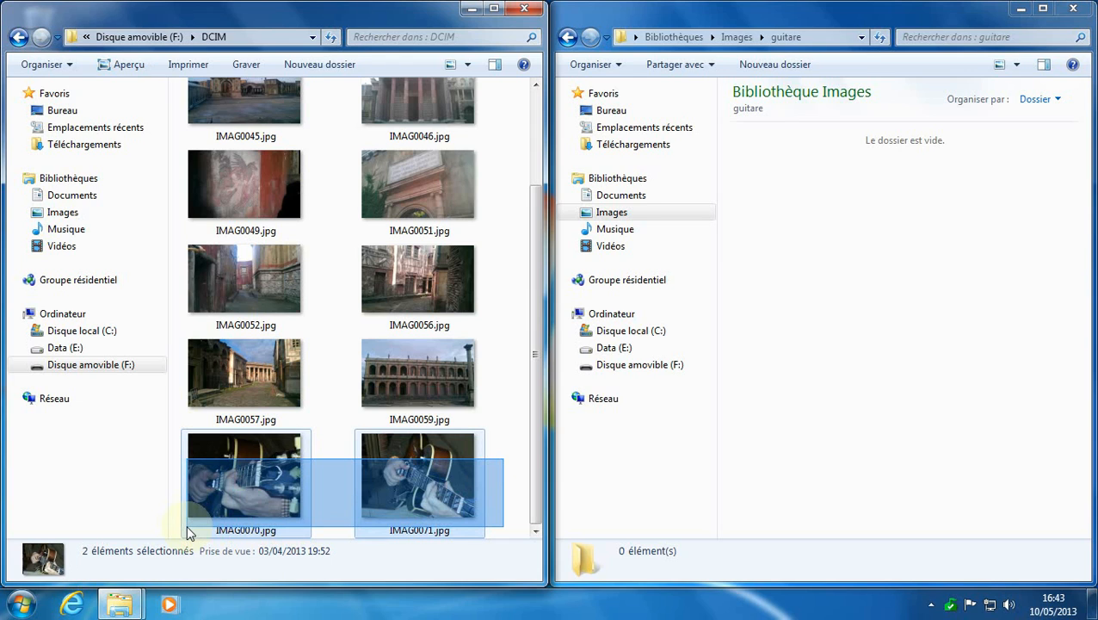
{"action": "mouse_move", "coordinate": [190, 533]}
{"action": "left_mouse_down"}
{"action": "mouse_move", "coordinate": [195, 186]}
{"action": "mouse_move", "coordinate": [213, 513]}
{"action": "mouse_move", "coordinate": [187, 521]}
{"action": "left_mouse_up"}
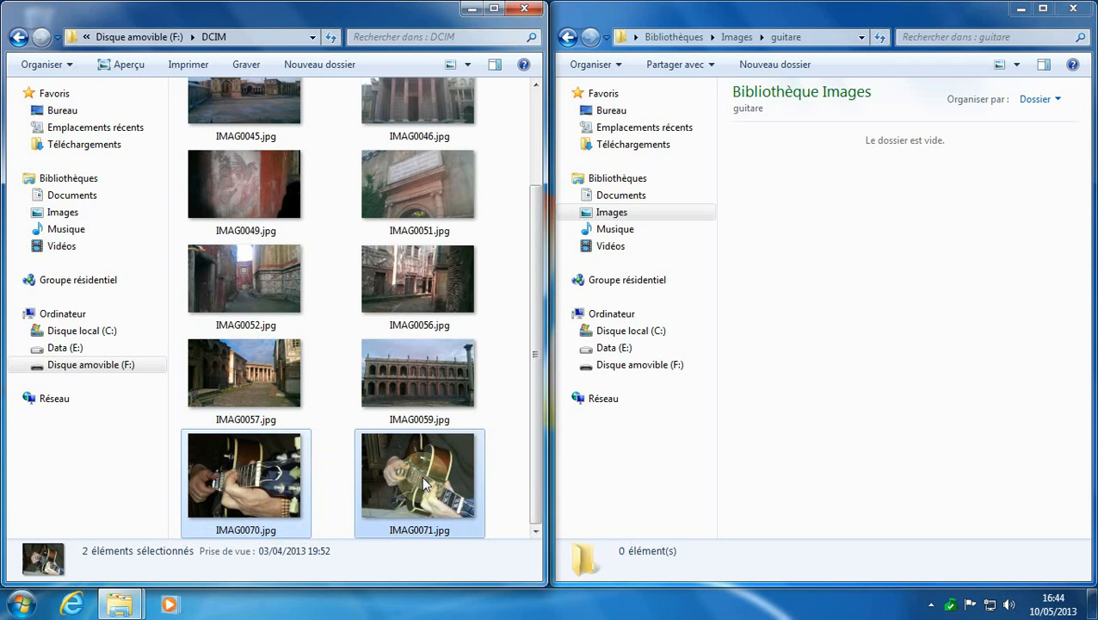
{"action": "left_click_drag", "start_coordinate": [425, 485], "coordinate": [833, 247]}
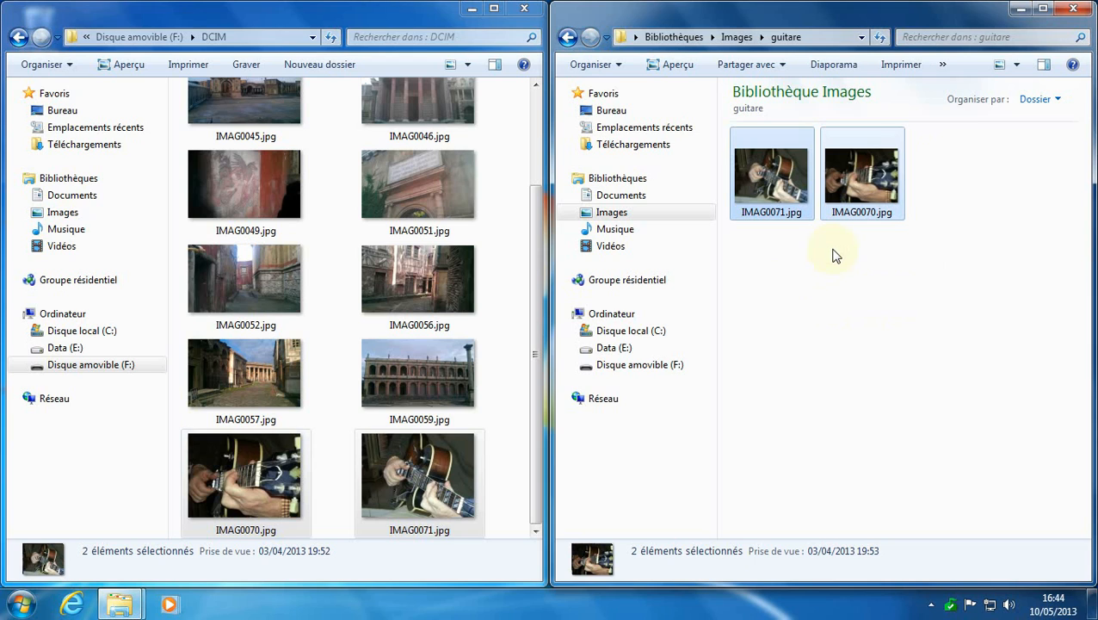
{"action": "left_click", "coordinate": [832, 324]}
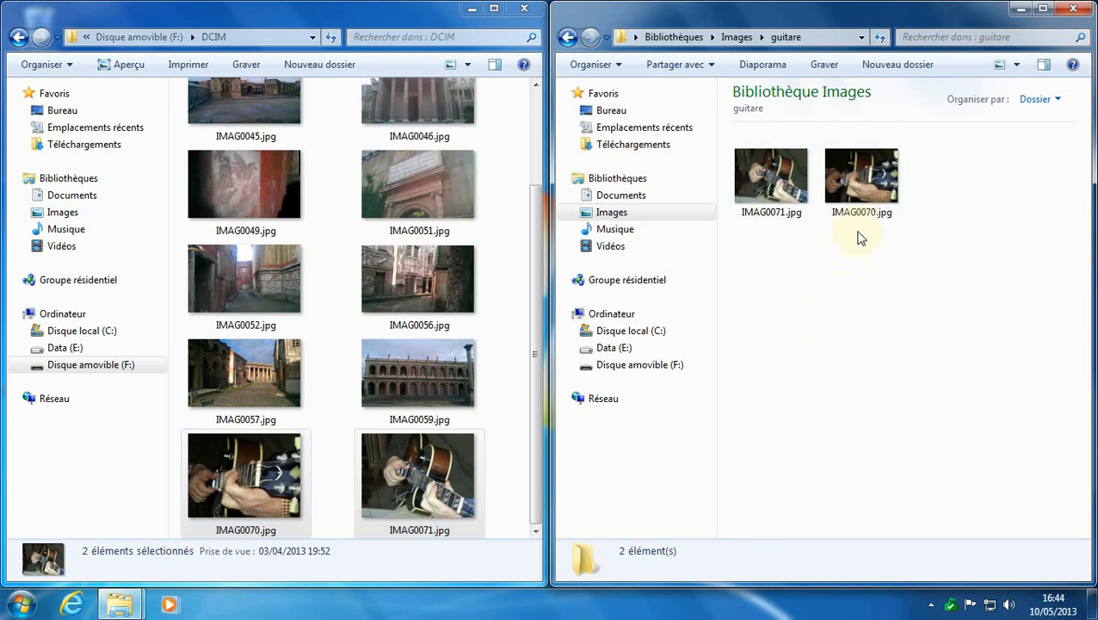
{"action": "left_click", "coordinate": [767, 203]}
{"action": "right_click", "coordinate": [767, 203]}
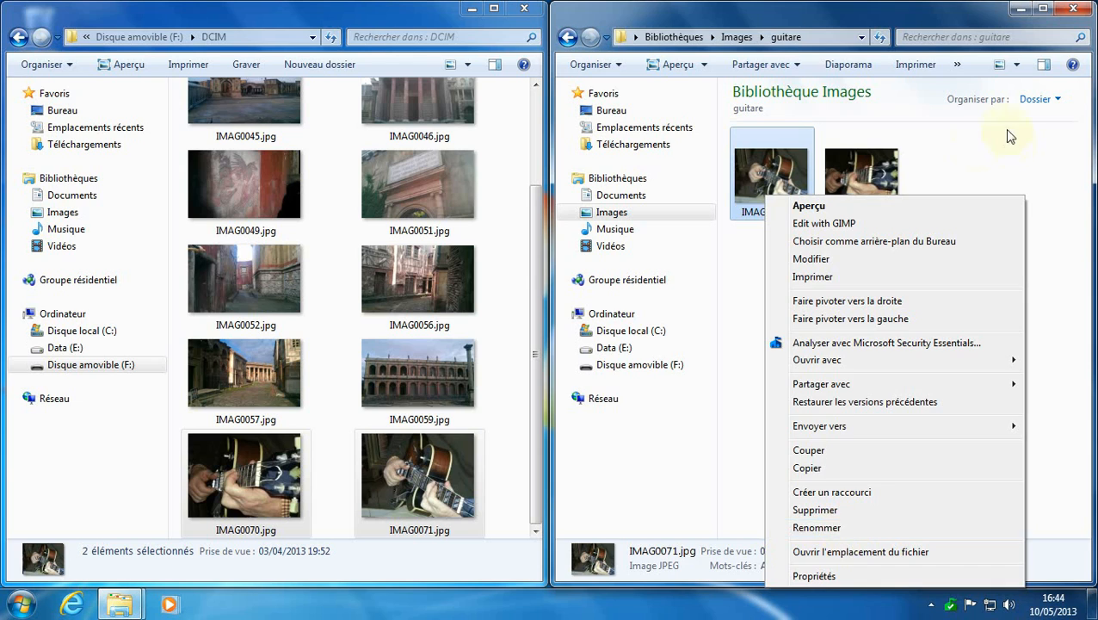
{"action": "left_click", "coordinate": [968, 153]}
{"action": "right_click", "coordinate": [876, 177]}
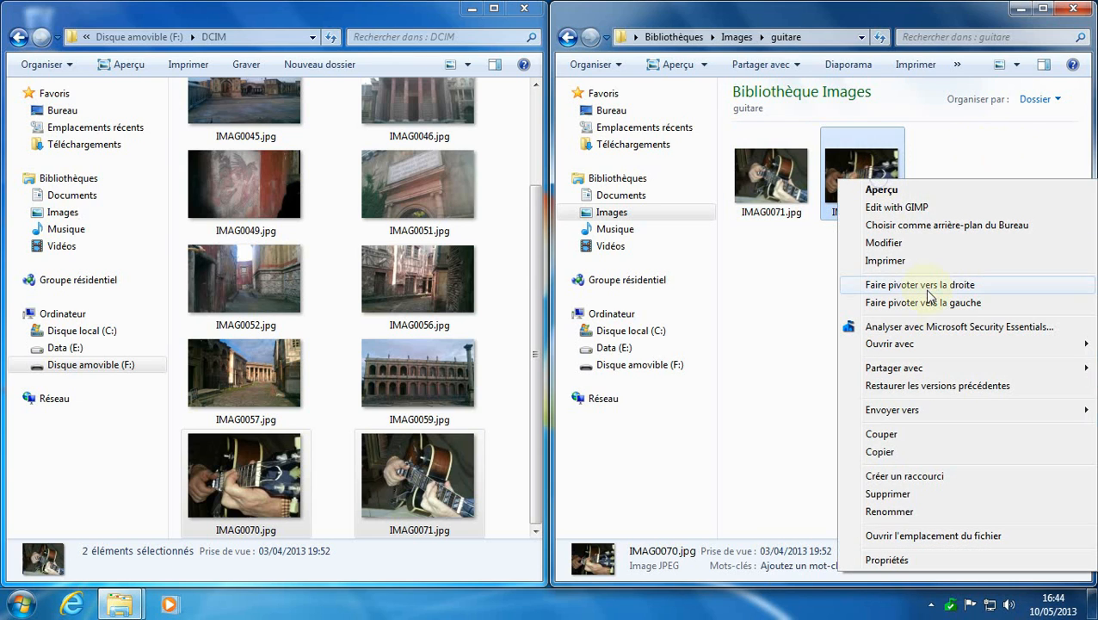
{"action": "left_click", "coordinate": [786, 288]}
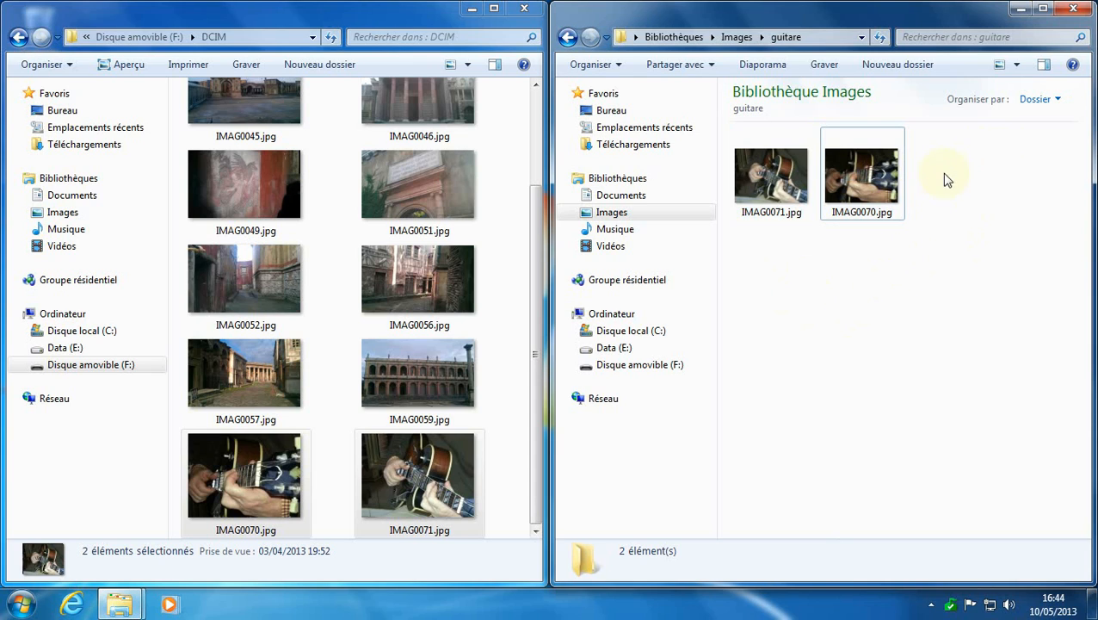
- Select both photos in the "guitare" folder and rename them together as "guitare"
{"action": "left_click_drag", "start_coordinate": [945, 155], "coordinate": [731, 233]}
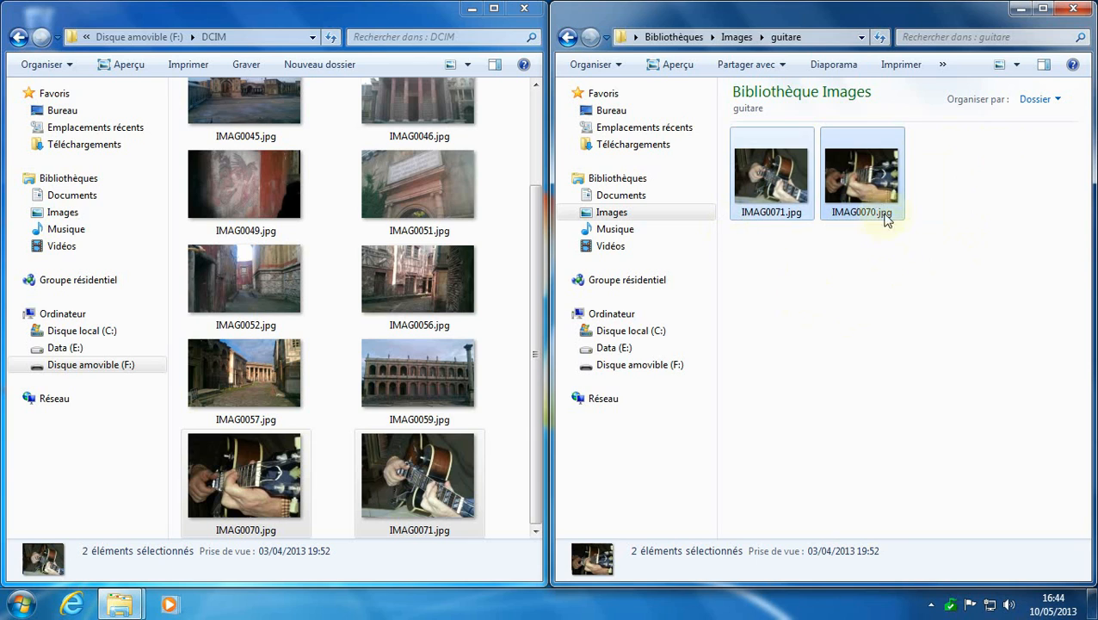
{"action": "right_click", "coordinate": [768, 168]}
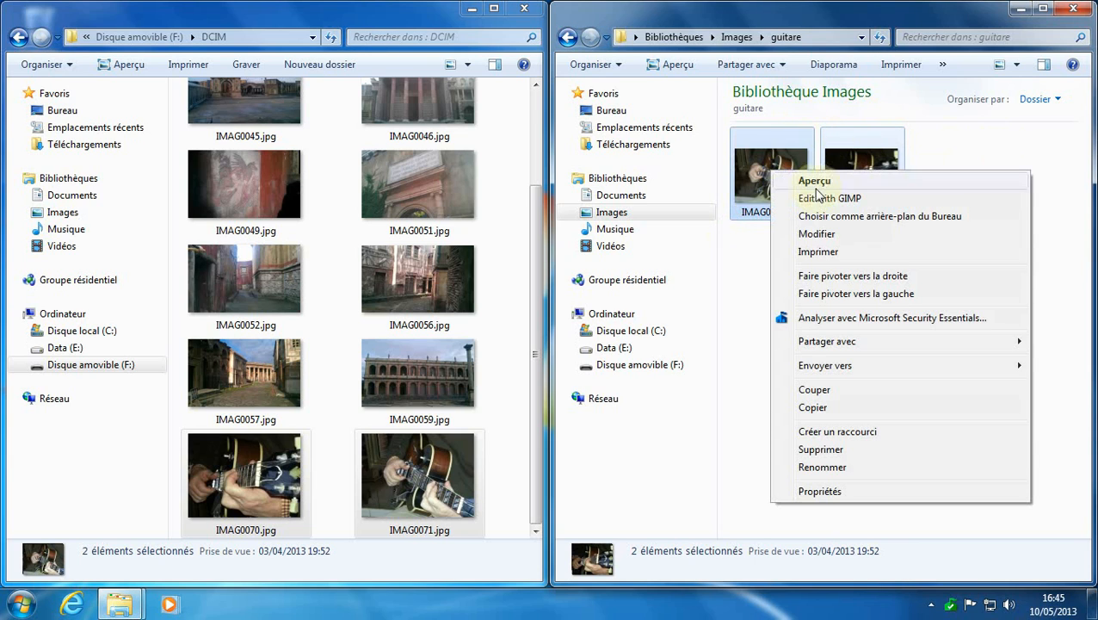
{"action": "left_click", "coordinate": [824, 467]}
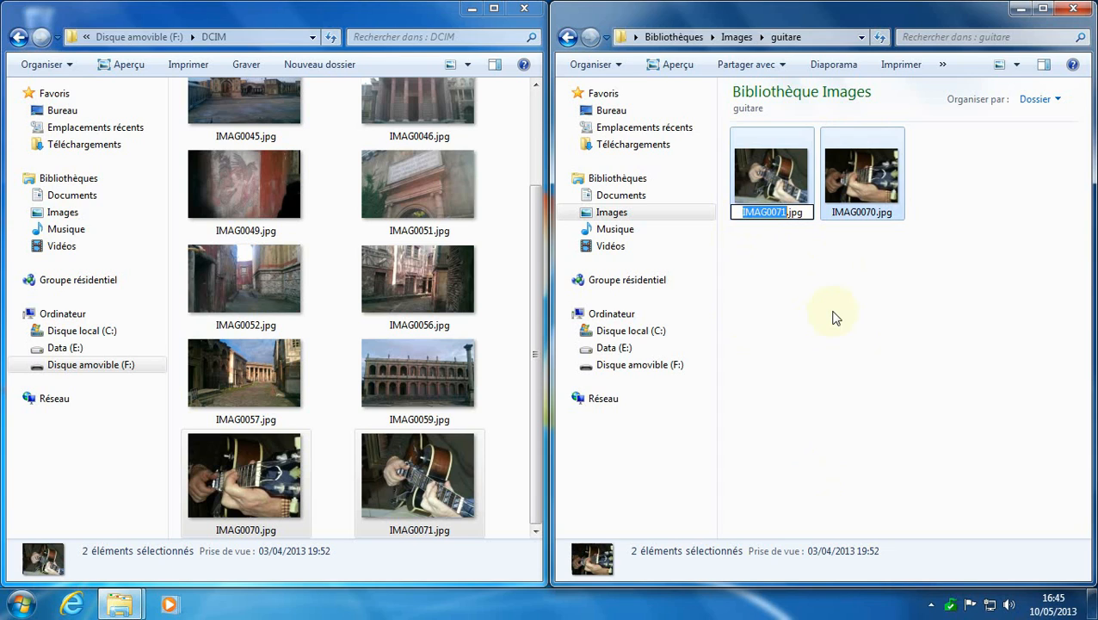
{"action": "type", "text": "guitare"}
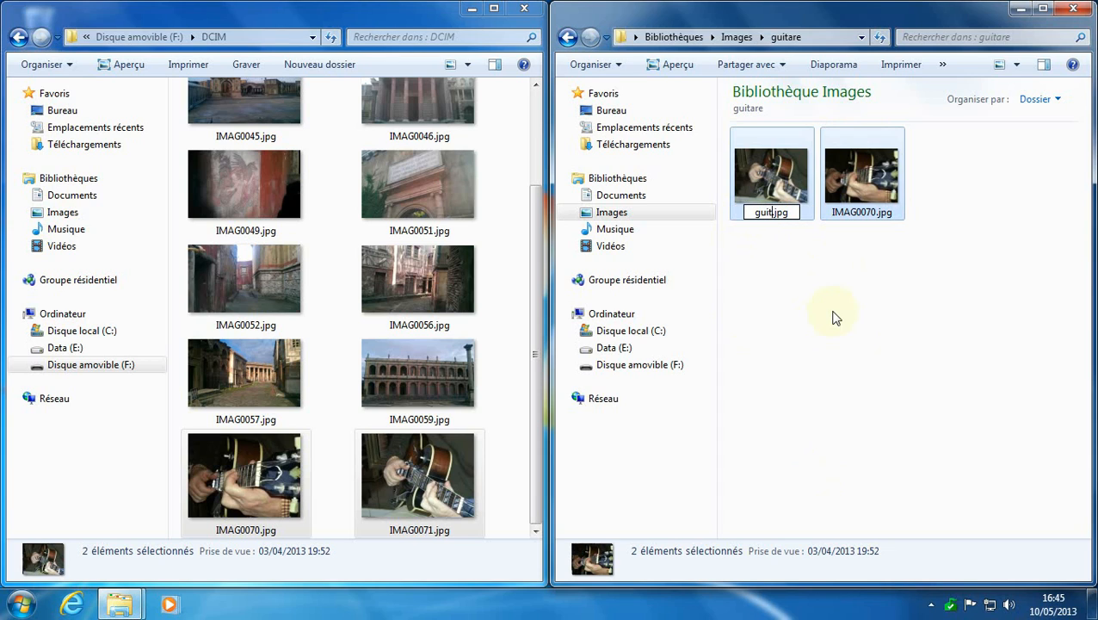
{"action": "key", "text": "Return"}
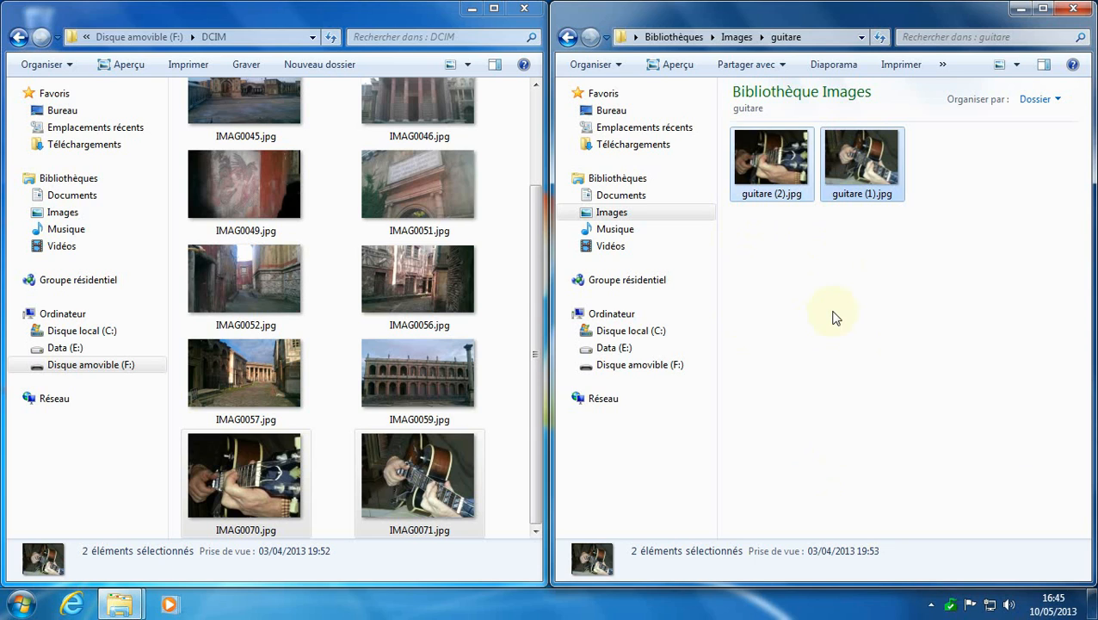
{"action": "left_click", "coordinate": [829, 315]}
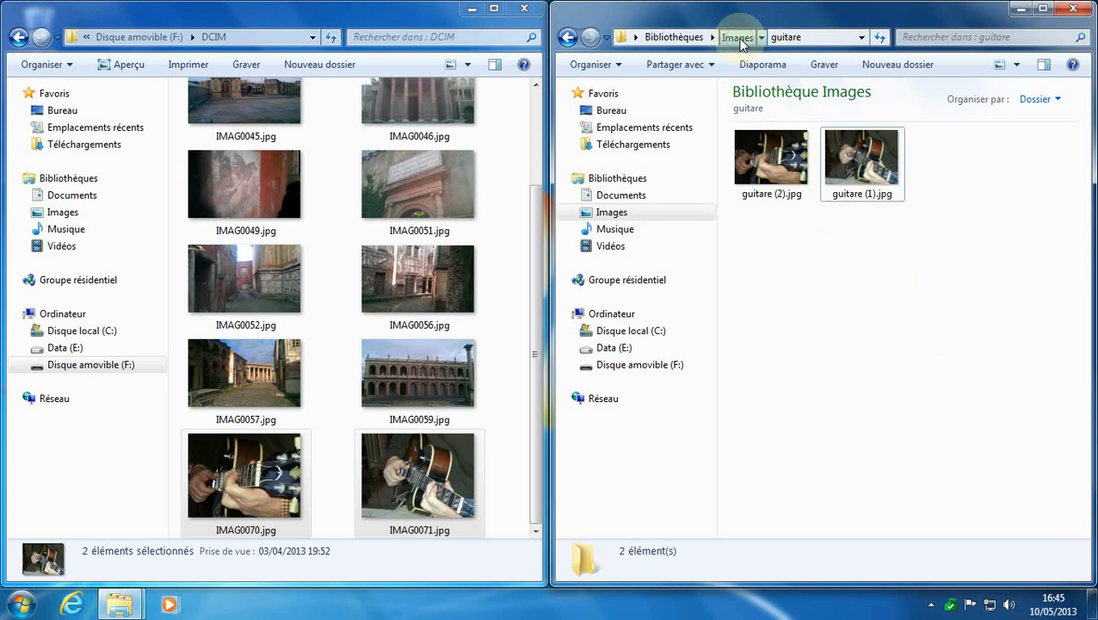
- Return to the Images library and create a folder named "cinecitta" there
{"action": "left_click", "coordinate": [738, 37]}
{"action": "left_click_drag", "start_coordinate": [534, 282], "coordinate": [532, 168]}
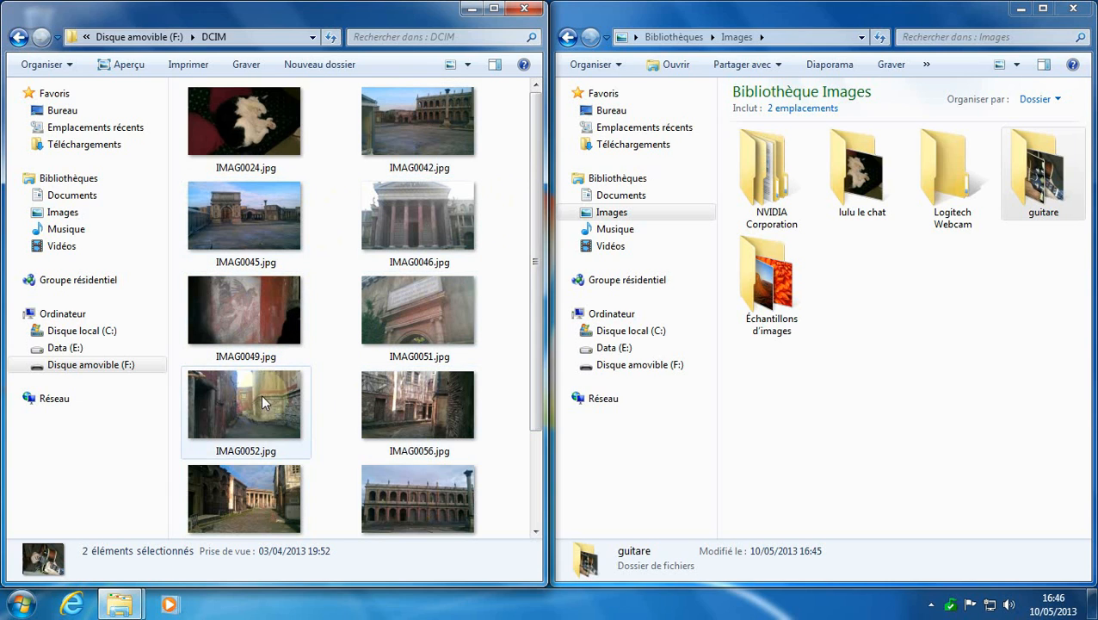
{"action": "mouse_move", "coordinate": [537, 347]}
{"action": "left_mouse_down"}
{"action": "mouse_move", "coordinate": [533, 448]}
{"action": "mouse_move", "coordinate": [534, 336]}
{"action": "left_mouse_up"}
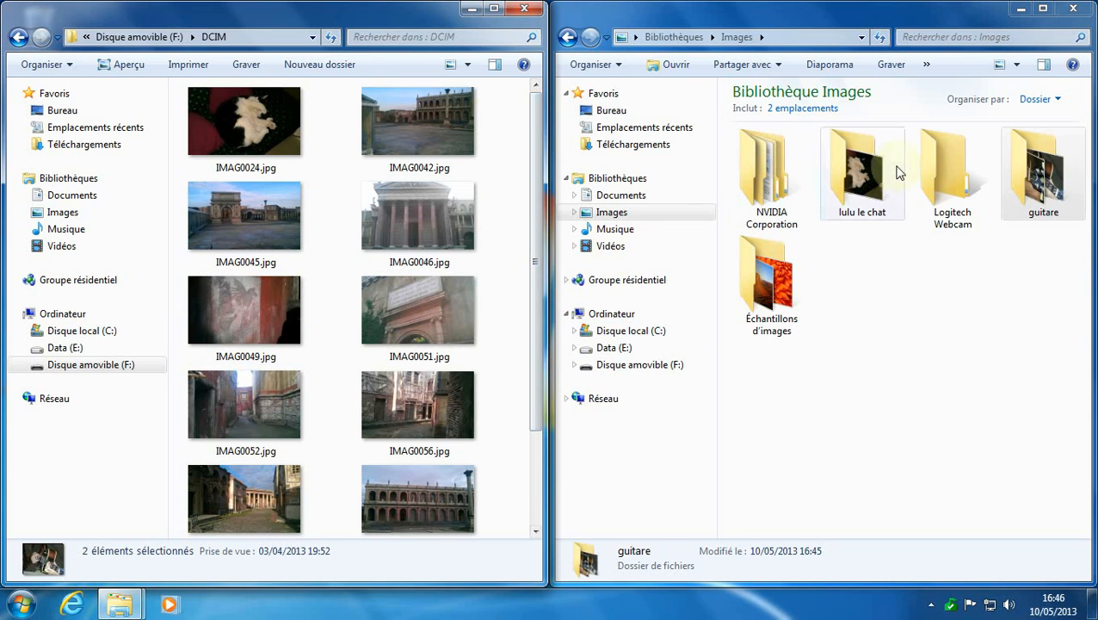
{"action": "left_click", "coordinate": [893, 315]}
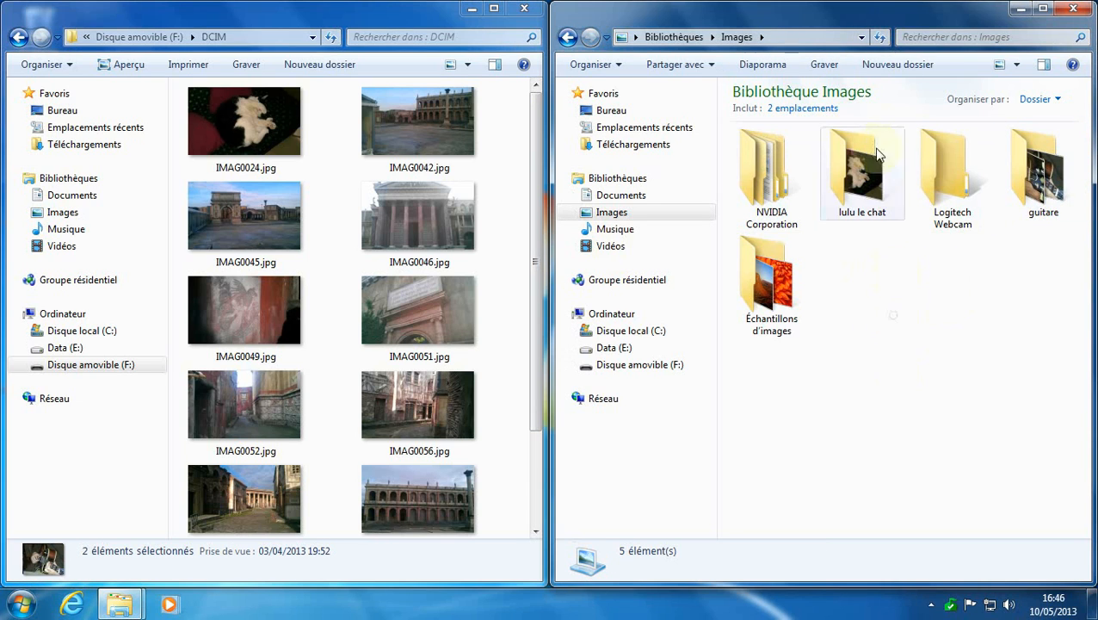
{"action": "left_click", "coordinate": [895, 64]}
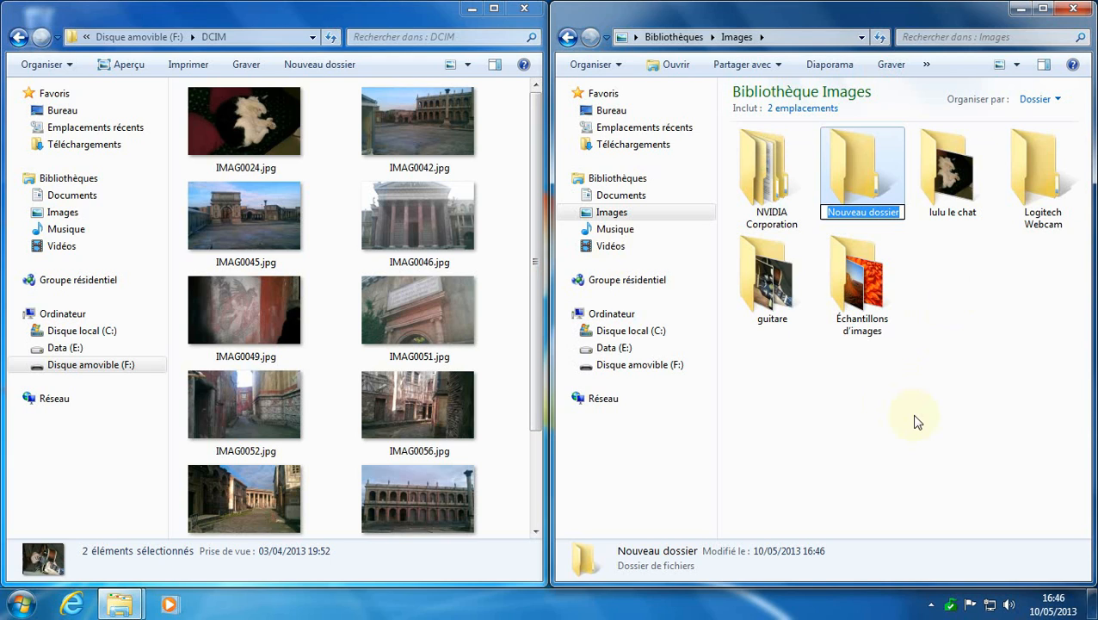
{"action": "type", "text": "cinecitta"}
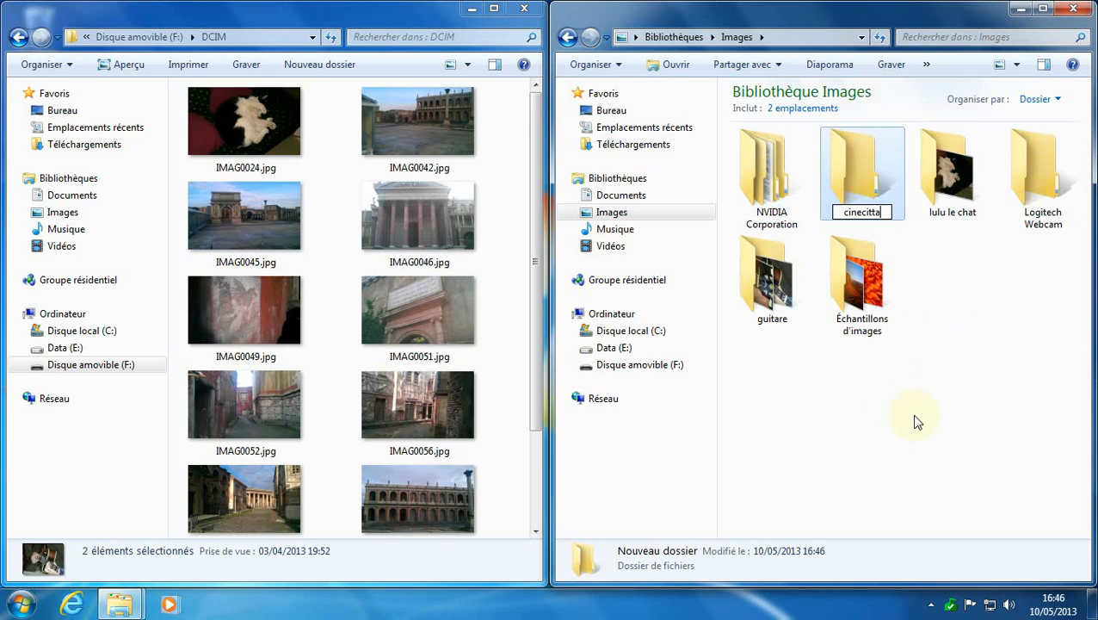
{"action": "key", "text": "Return"}
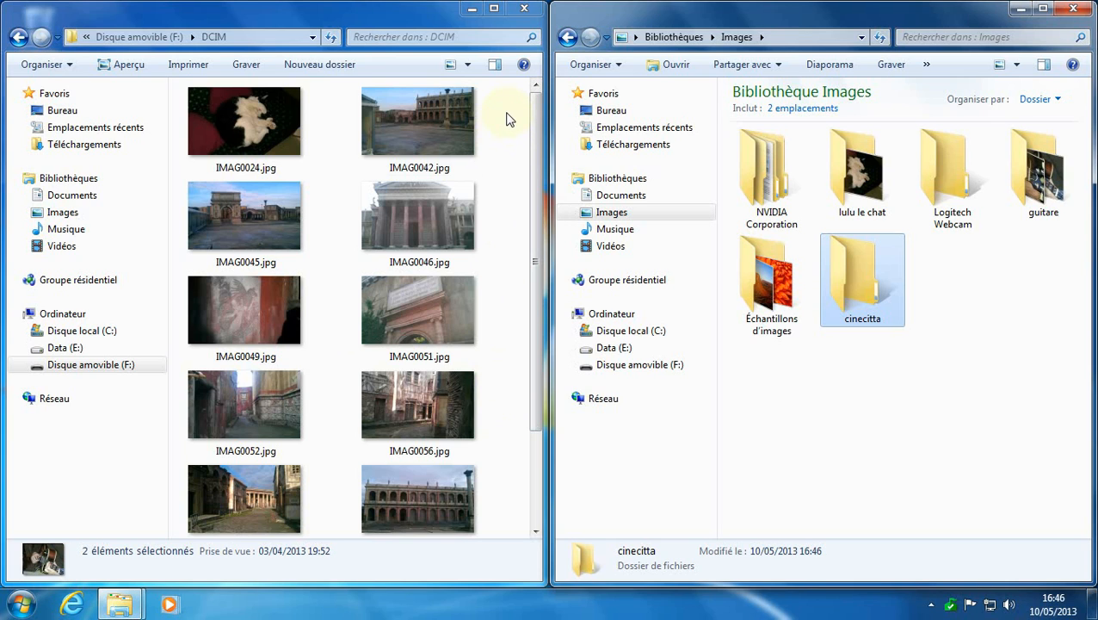
{"action": "left_click_drag", "start_coordinate": [506, 112], "coordinate": [221, 529]}
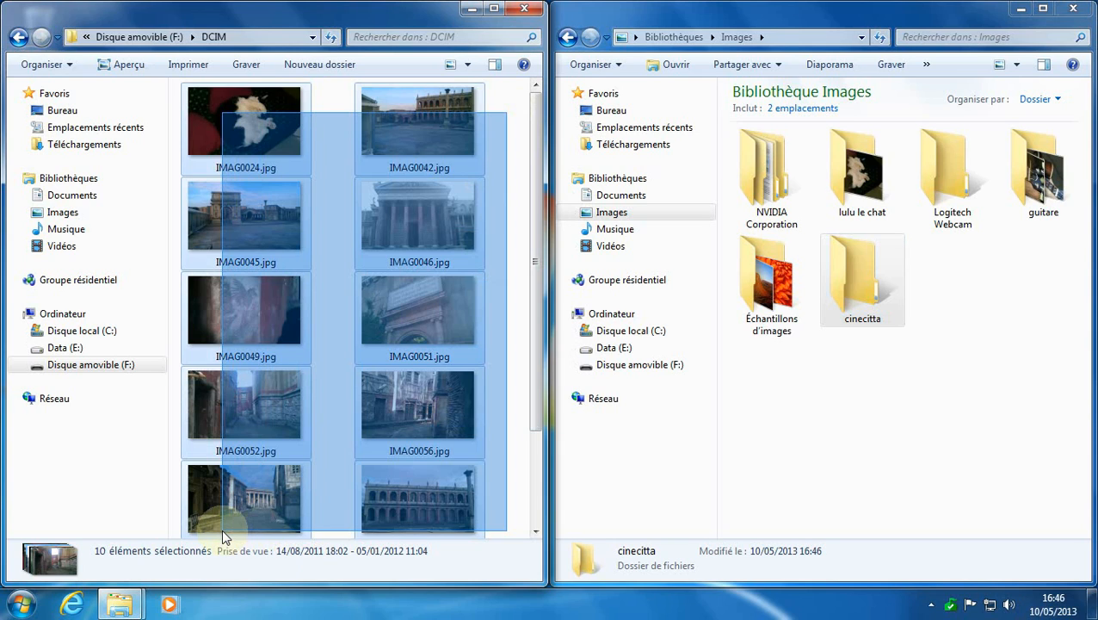
{"action": "left_click_drag", "start_coordinate": [221, 528], "coordinate": [513, 180]}
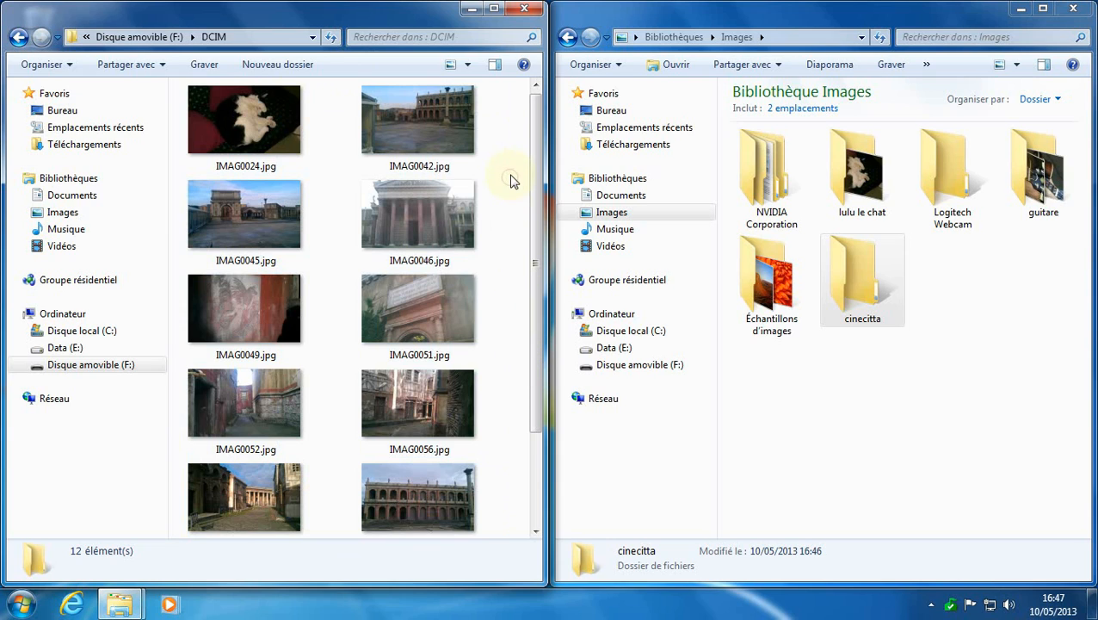
{"action": "left_click_drag", "start_coordinate": [535, 280], "coordinate": [537, 250]}
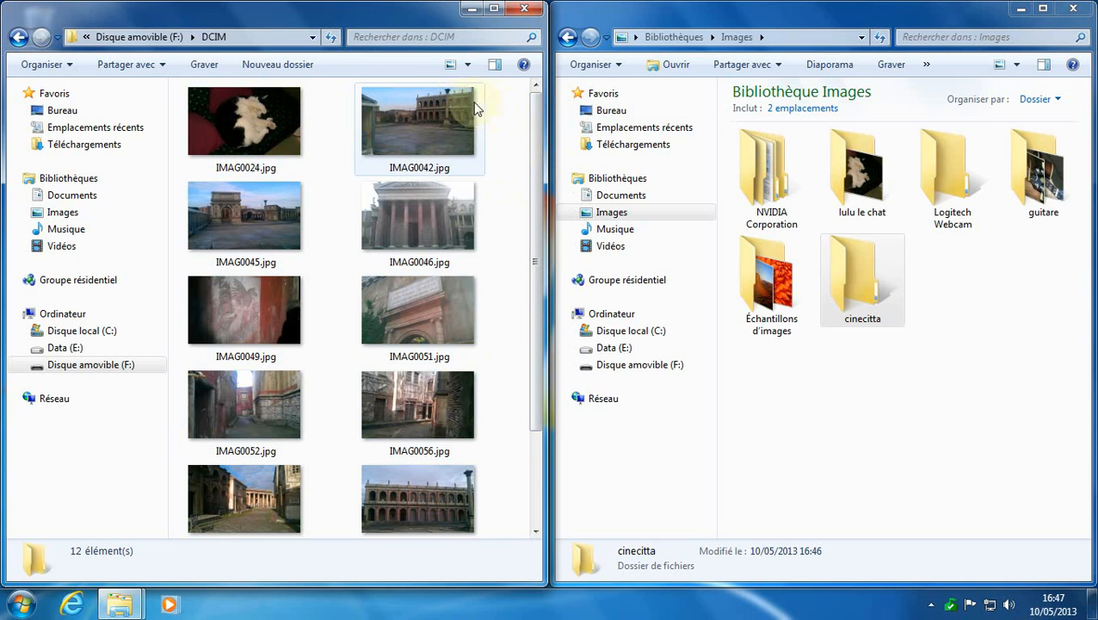
- Select the photos from IMAG0042.jpg through IMAG0059.jpg in DCIM and copy them into the "cinecitta" folder
{"action": "left_click", "coordinate": [400, 125]}
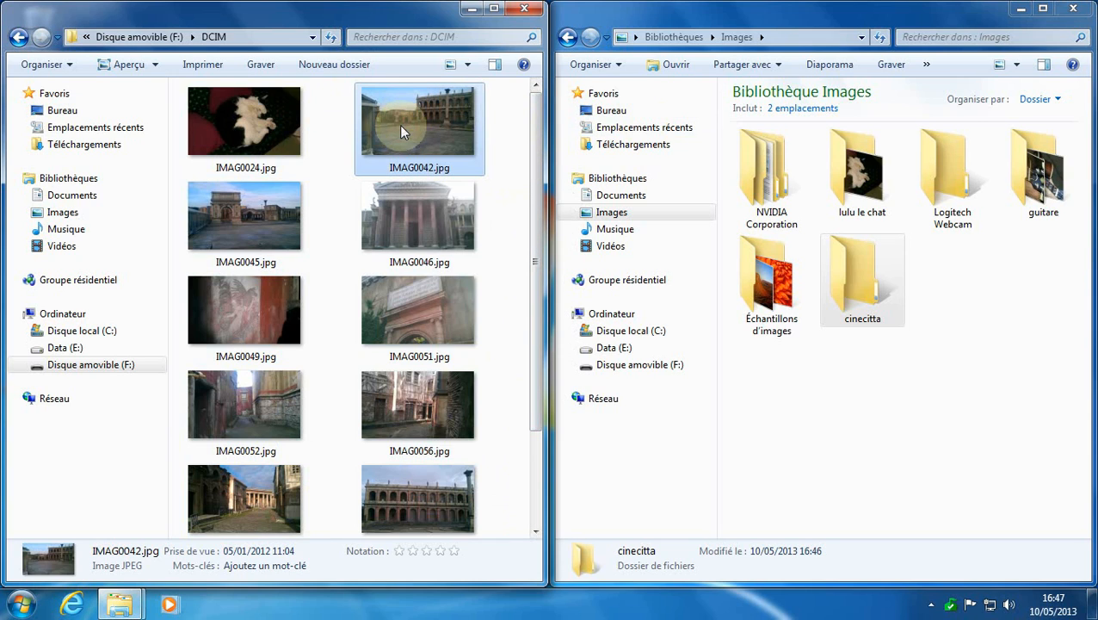
{"action": "left_click_drag", "start_coordinate": [541, 134], "coordinate": [533, 225]}
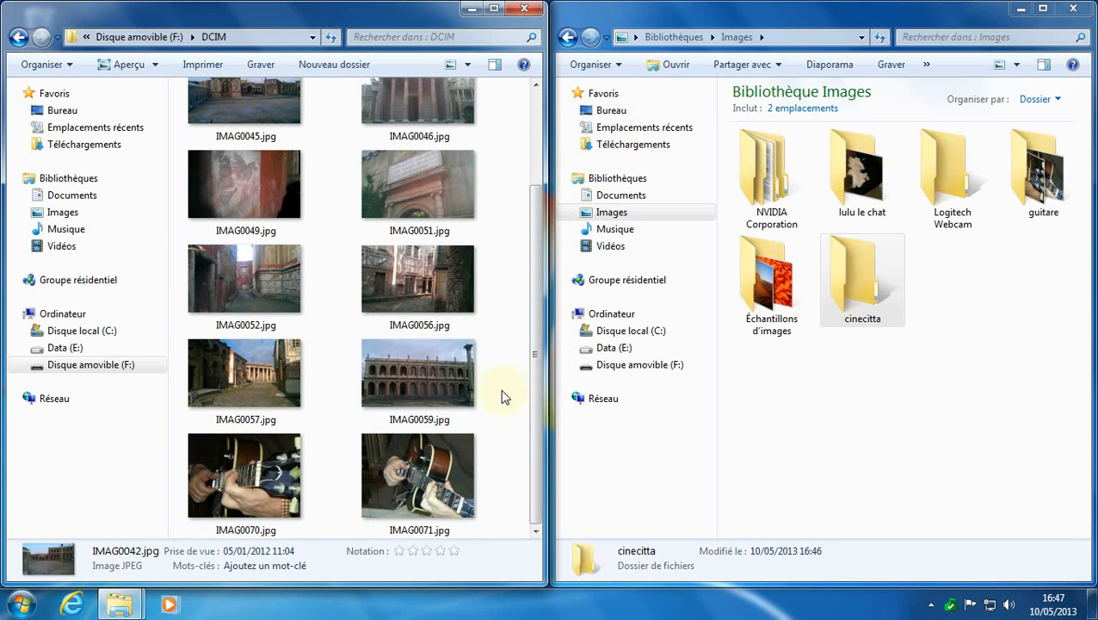
{"action": "key", "text": "shift"}
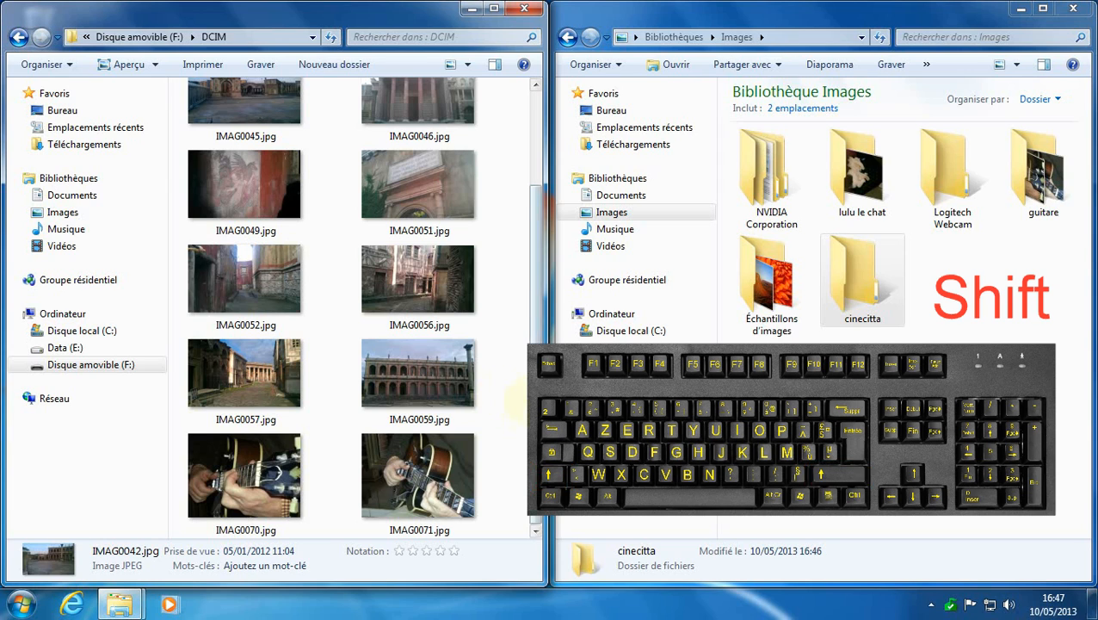
{"action": "left_click", "coordinate": [422, 383], "text": "shift"}
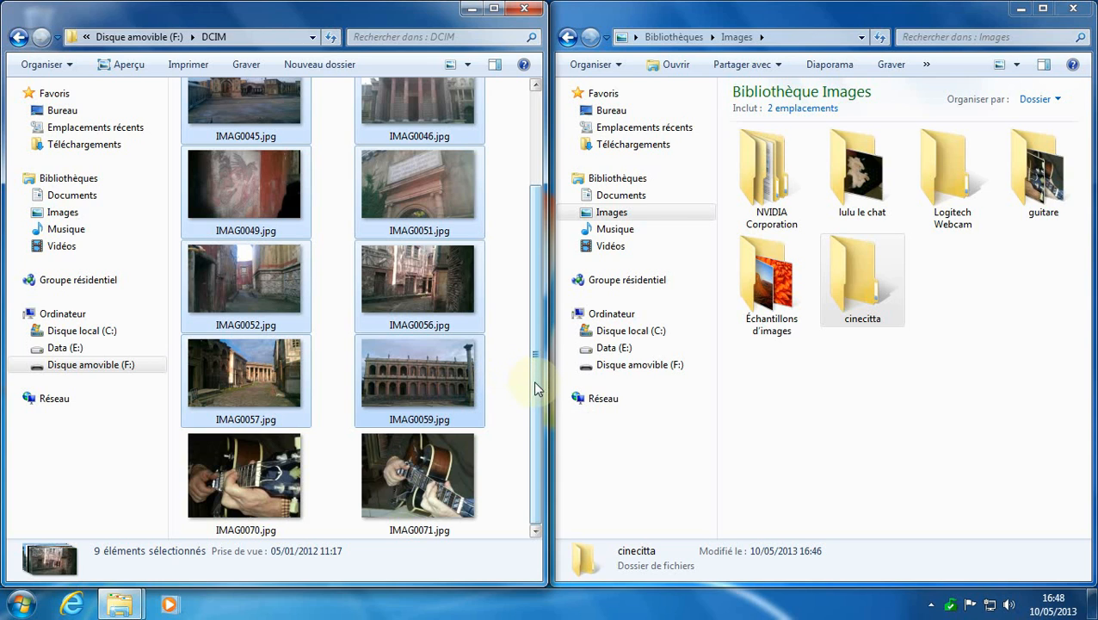
{"action": "left_click_drag", "start_coordinate": [539, 388], "coordinate": [544, 242]}
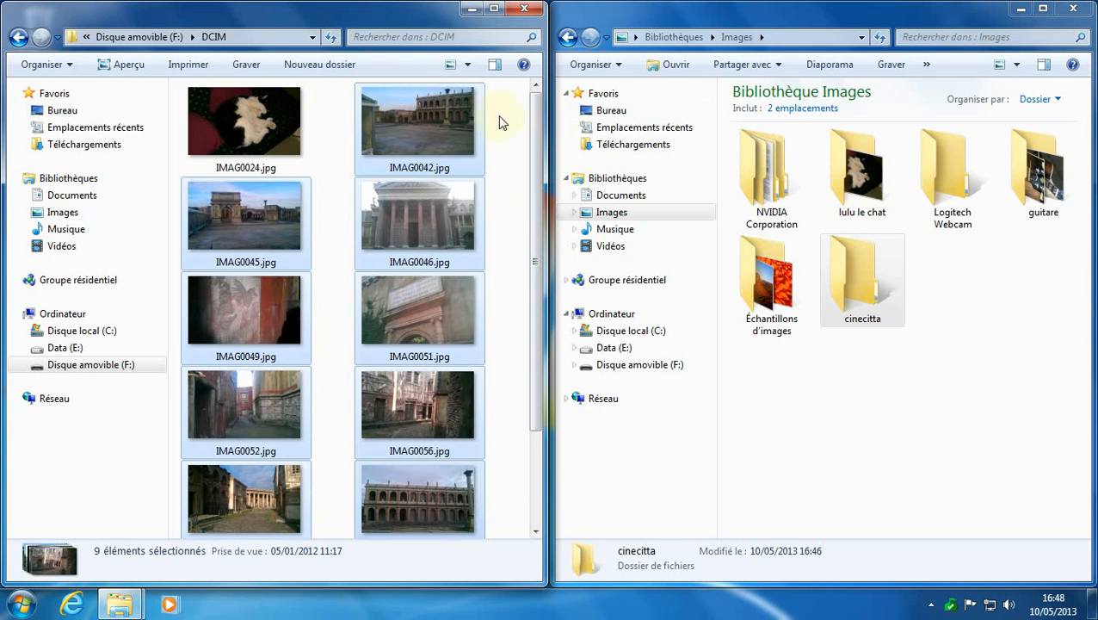
{"action": "scroll", "coordinate": [537, 146], "scroll_direction": "down", "scroll_amount": 3}
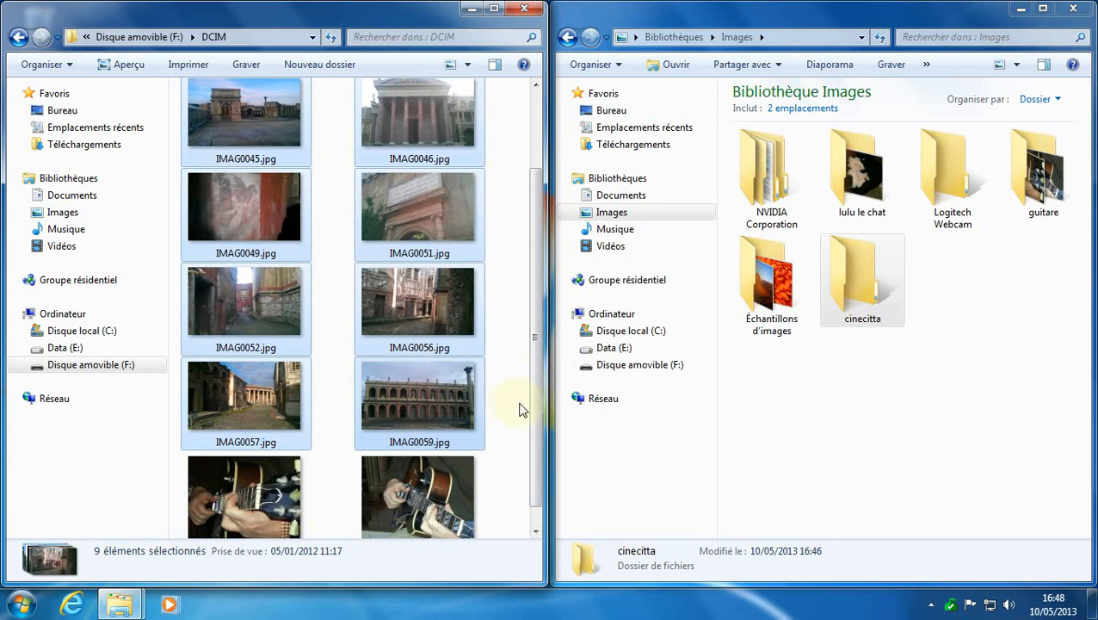
{"action": "left_click_drag", "start_coordinate": [539, 362], "coordinate": [537, 286]}
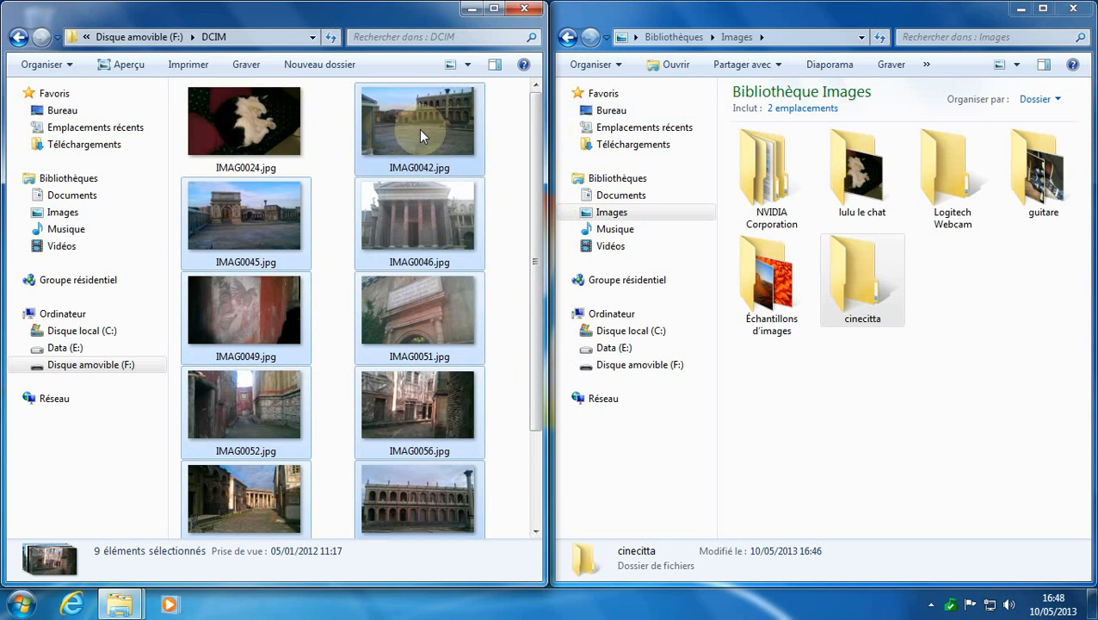
{"action": "left_click_drag", "start_coordinate": [420, 131], "coordinate": [857, 284]}
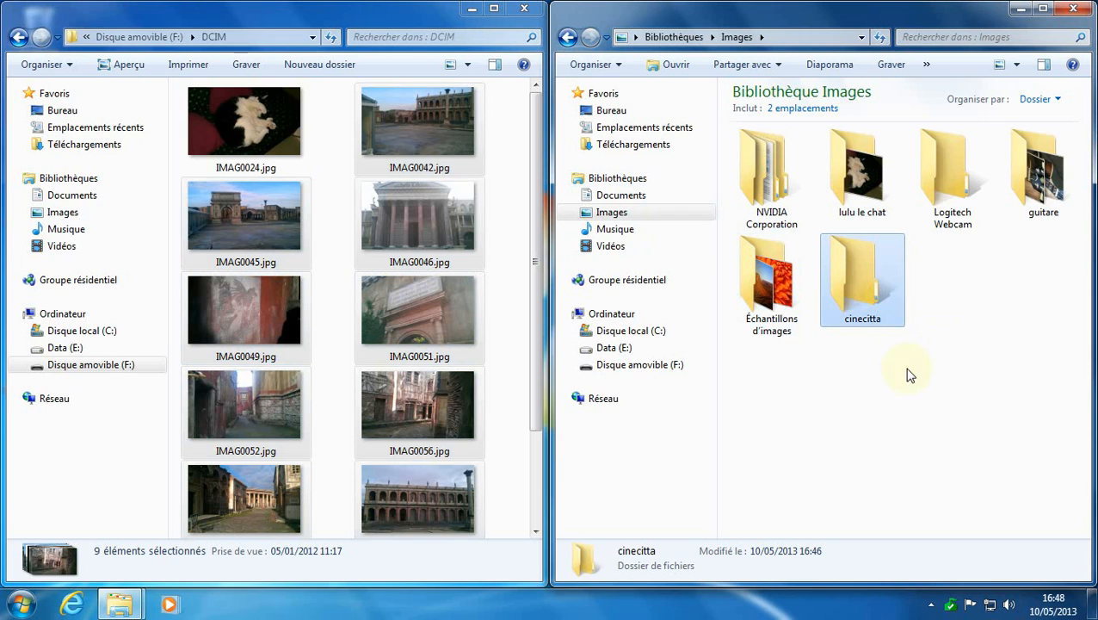
- Open the "cinecitta" folder and delete all the photos in it to the Recycle Bin
{"action": "double_click", "coordinate": [856, 286]}
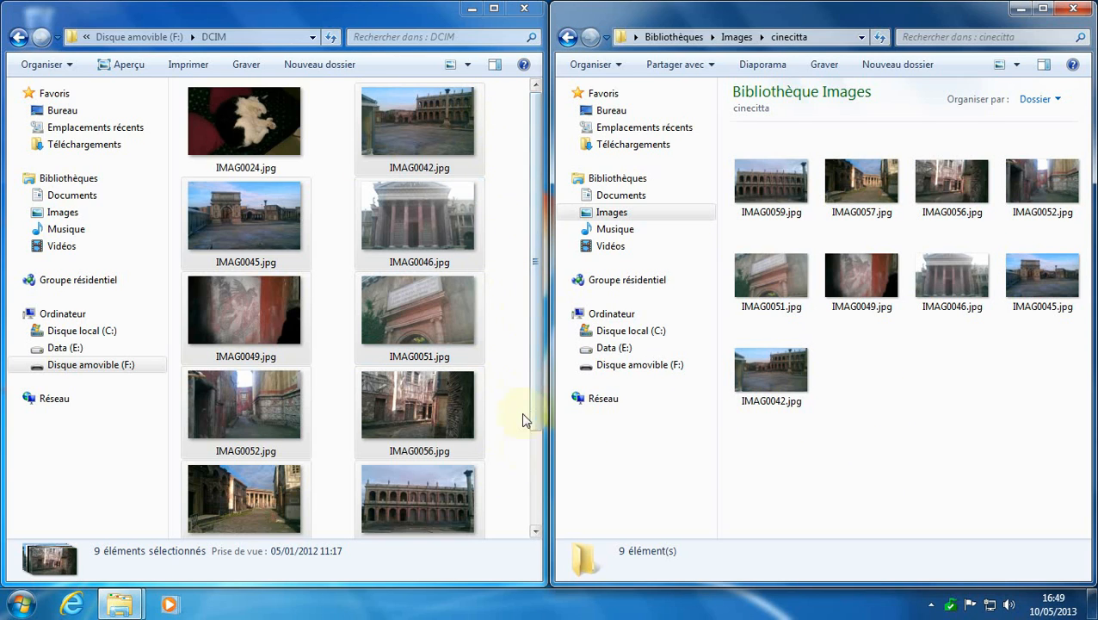
{"action": "left_click", "coordinate": [896, 389]}
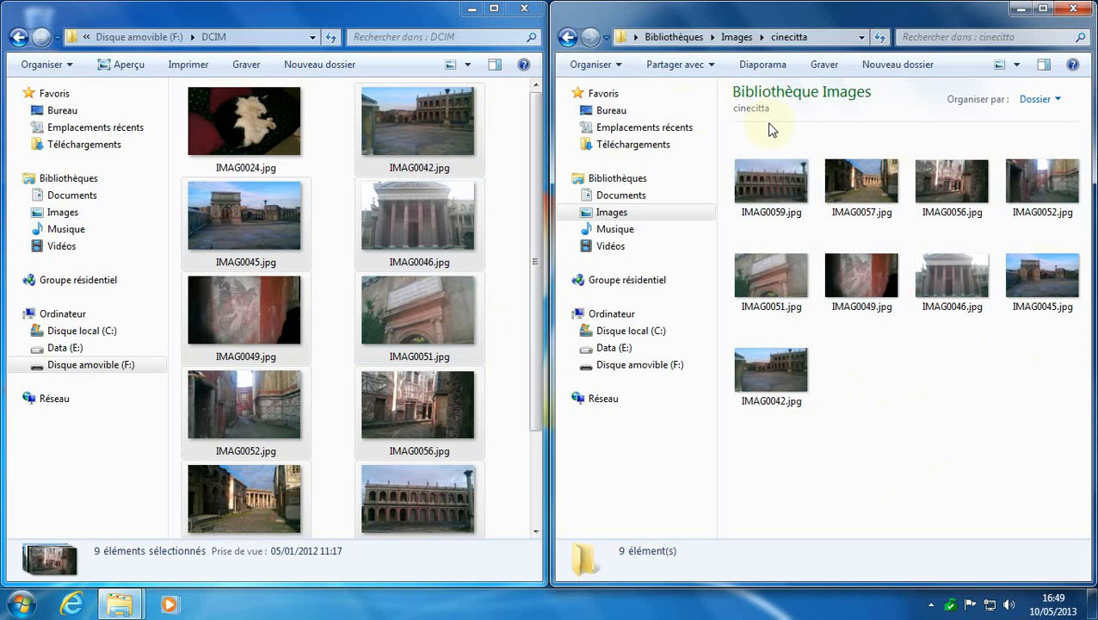
{"action": "left_click", "coordinate": [622, 68]}
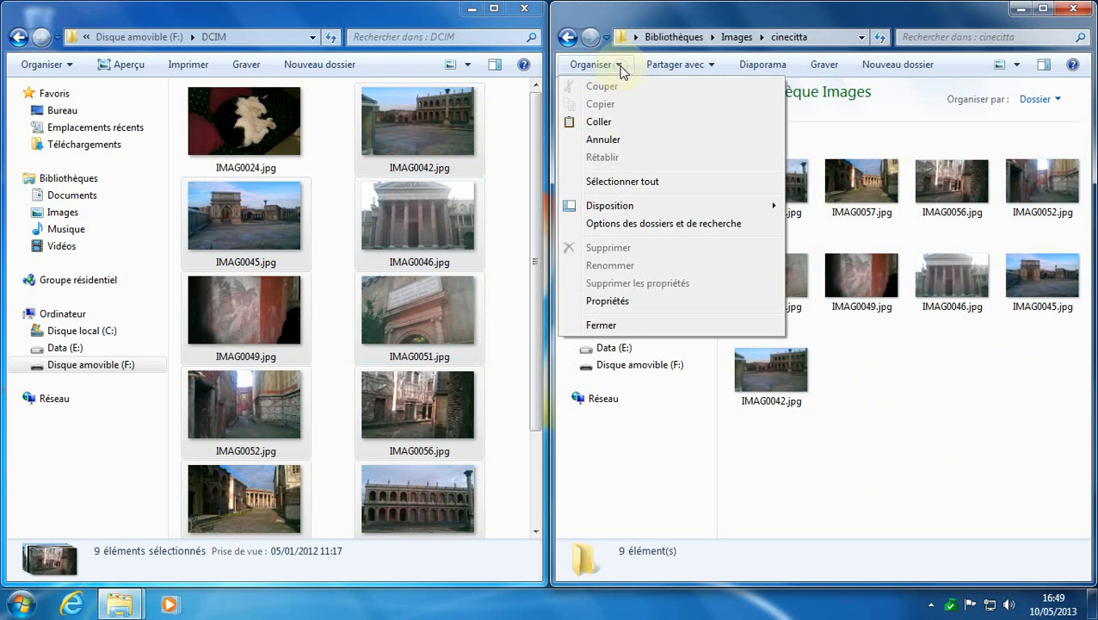
{"action": "left_click", "coordinate": [631, 186]}
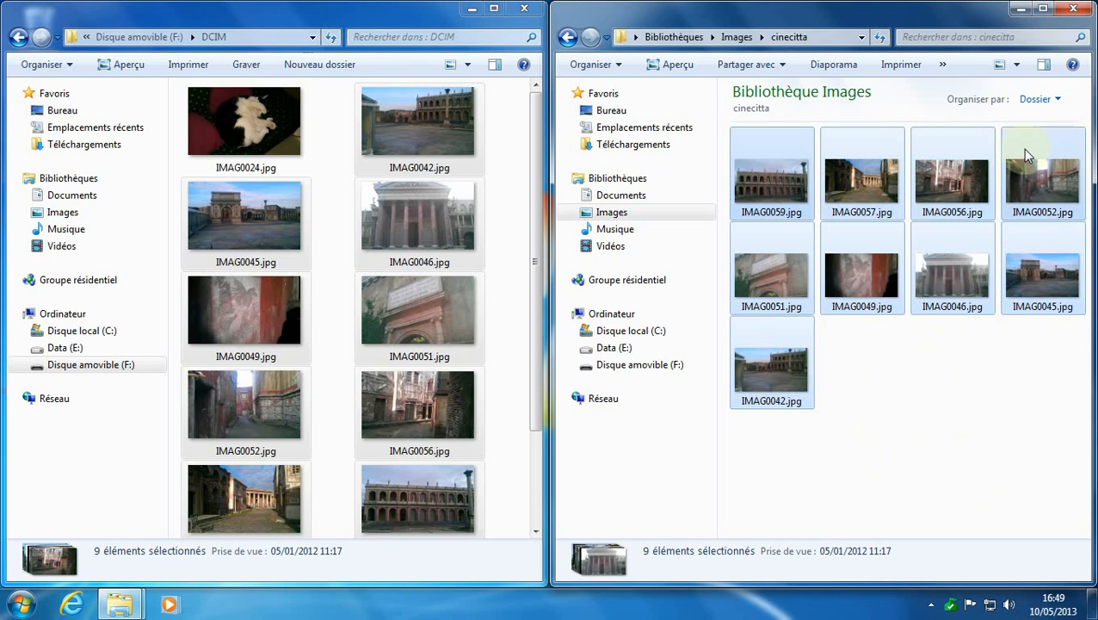
{"action": "right_click", "coordinate": [792, 187]}
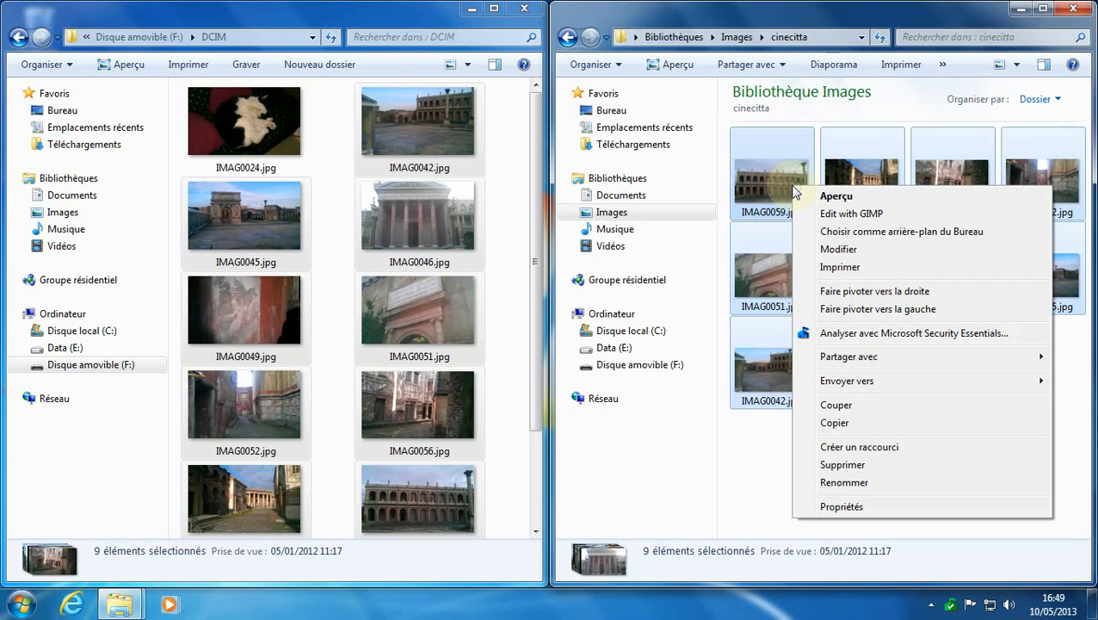
{"action": "left_click", "coordinate": [875, 474]}
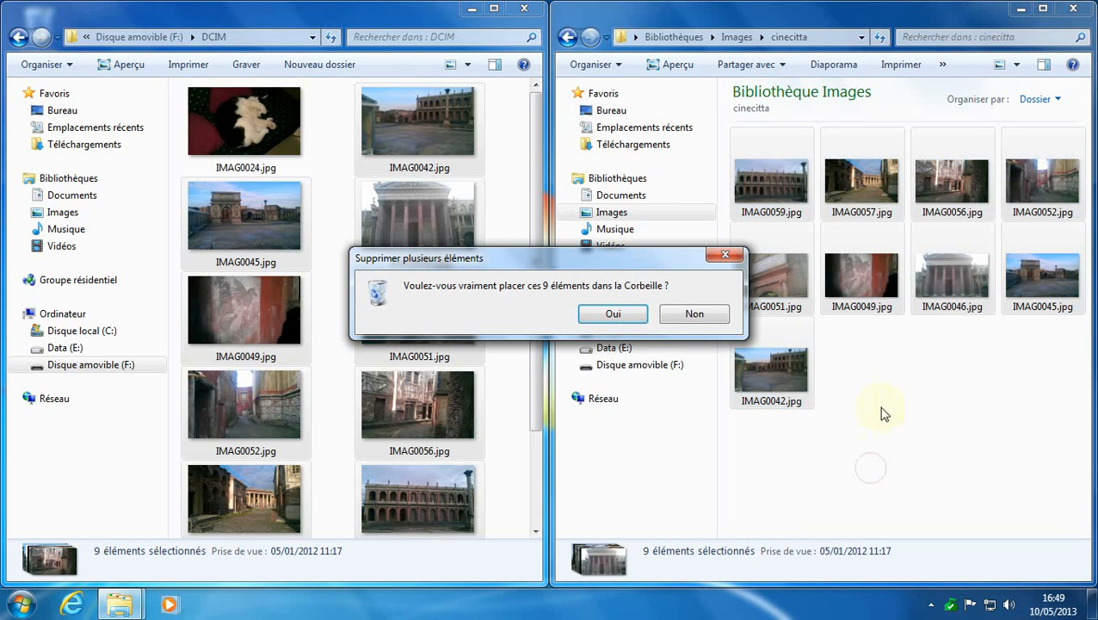
{"action": "left_click", "coordinate": [613, 313]}
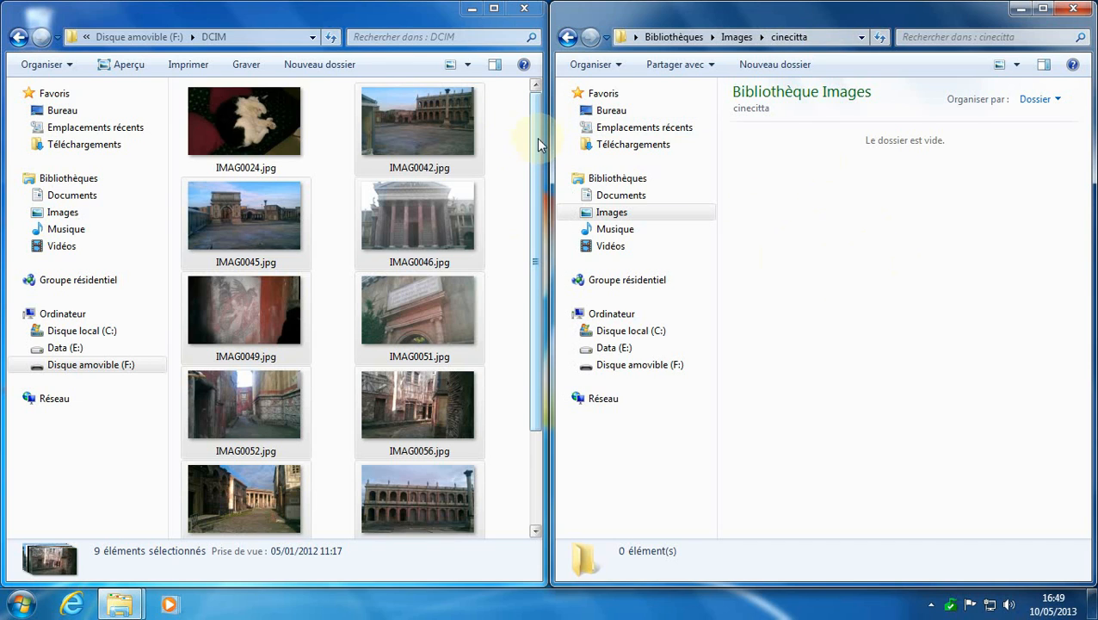
- Return to the DCIM folder and clear the current photo selection
{"action": "left_click", "coordinate": [413, 15]}
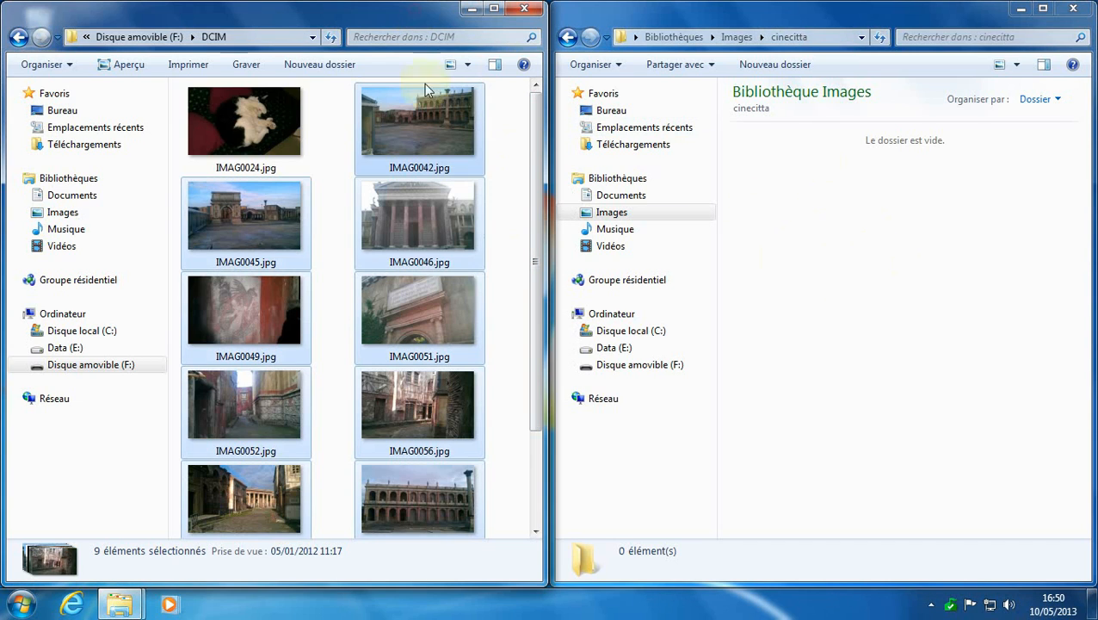
{"action": "left_click", "coordinate": [509, 172]}
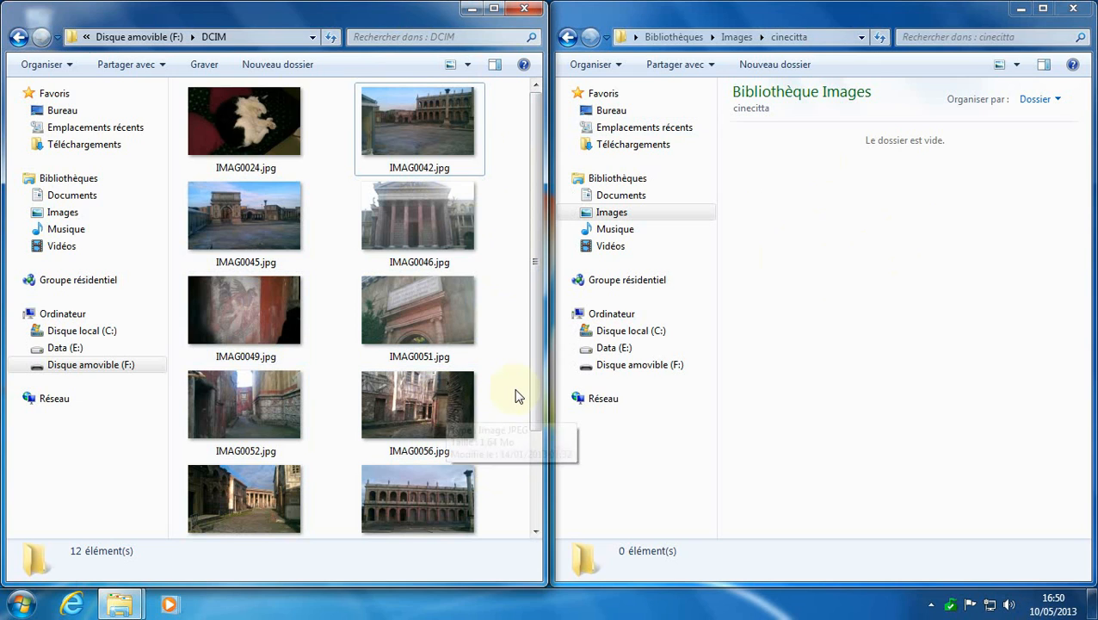
{"action": "left_click_drag", "start_coordinate": [505, 107], "coordinate": [511, 426]}
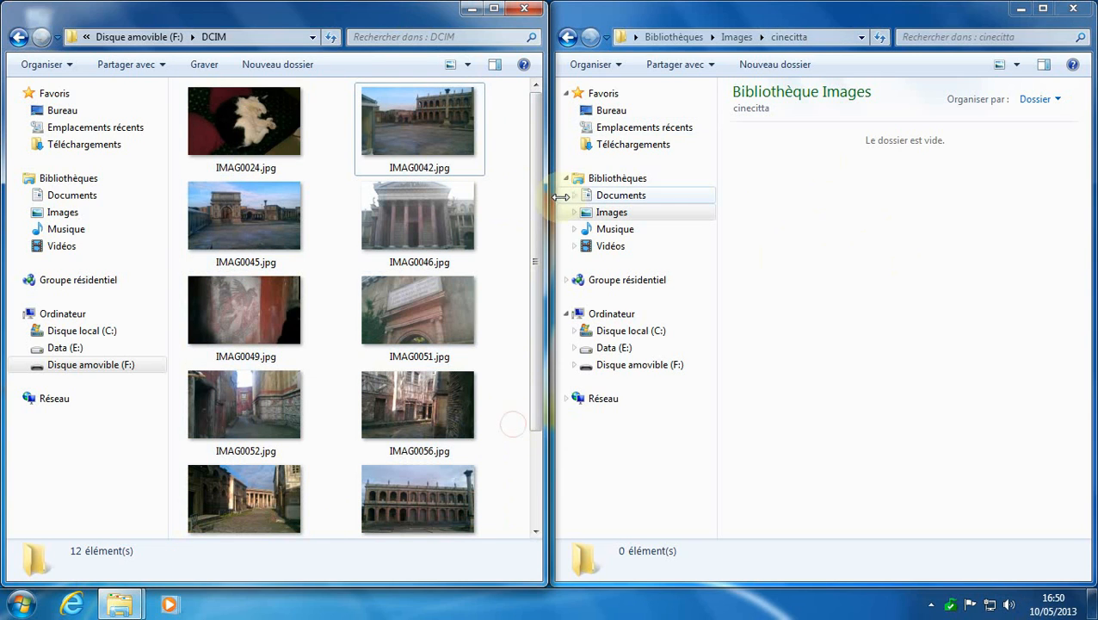
- Select the photos from IMAG0042.jpg through IMAG0059.jpg in DCIM as one continuous range, and clear the selection
{"action": "left_click", "coordinate": [421, 110]}
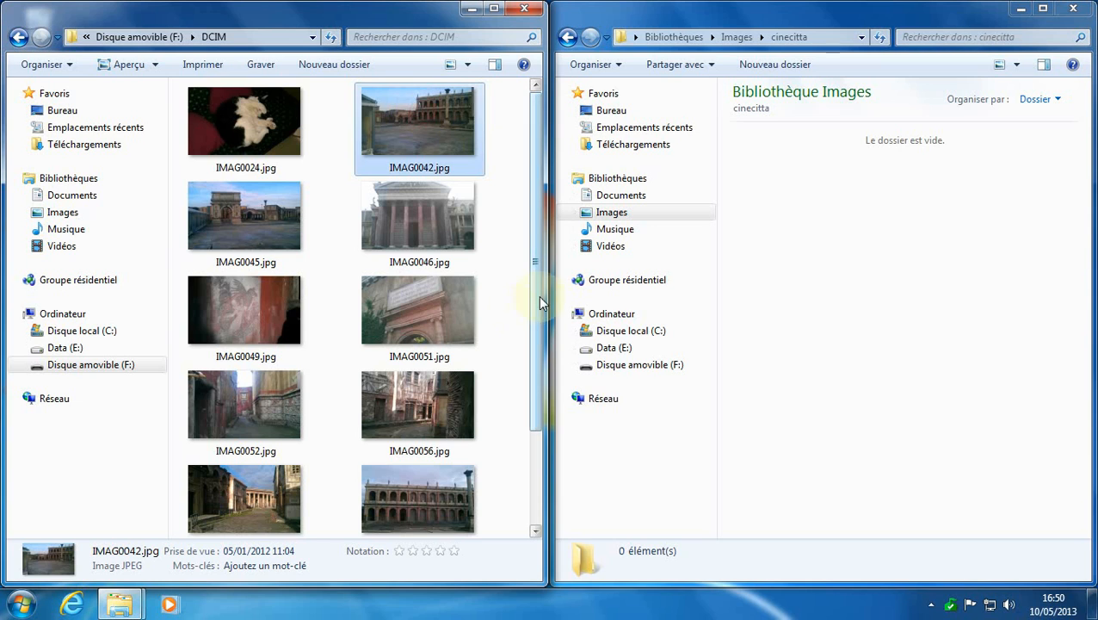
{"action": "scroll", "coordinate": [540, 301], "scroll_direction": "down", "scroll_amount": 1}
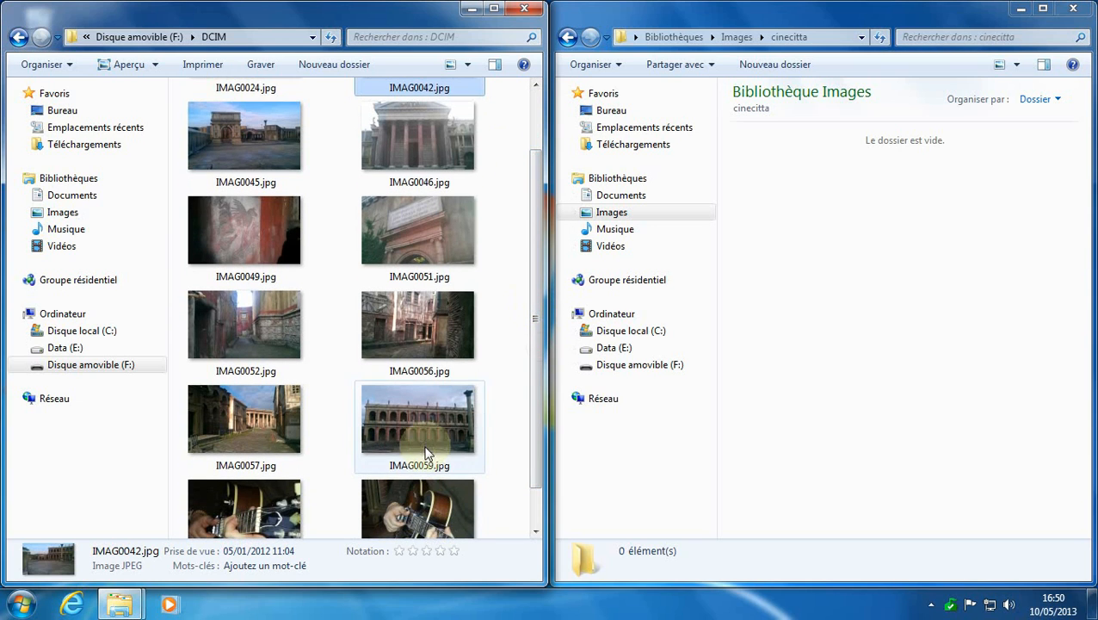
{"action": "left_click", "coordinate": [418, 425], "text": "shift"}
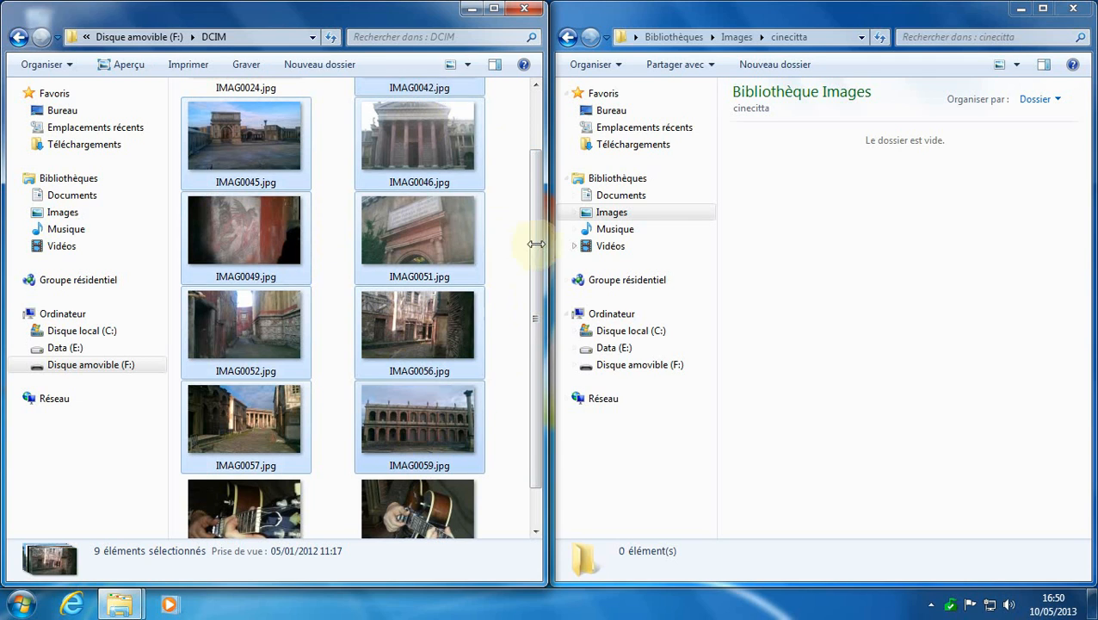
{"action": "left_click_drag", "start_coordinate": [534, 258], "coordinate": [529, 167]}
{"action": "left_click", "coordinate": [513, 156]}
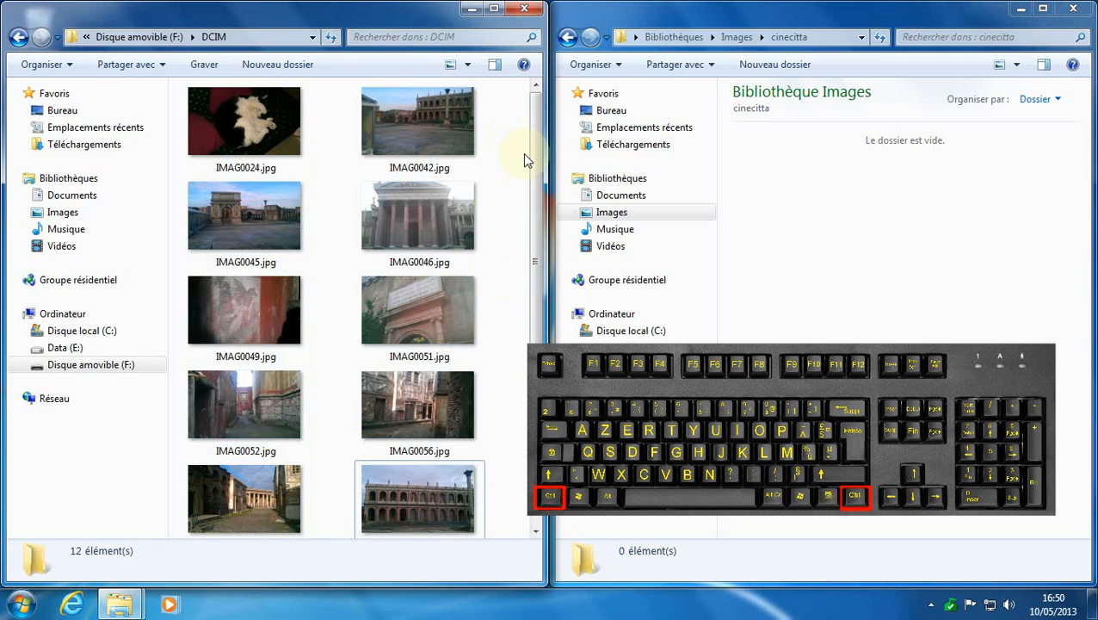
- Select only IMAG0042.jpg, IMAG0045.jpg, IMAG0051.jpg and IMAG0059.jpg in DCIM and copy them into the "cinecitta" folder
{"action": "left_click", "coordinate": [440, 132], "text": "ctrl"}
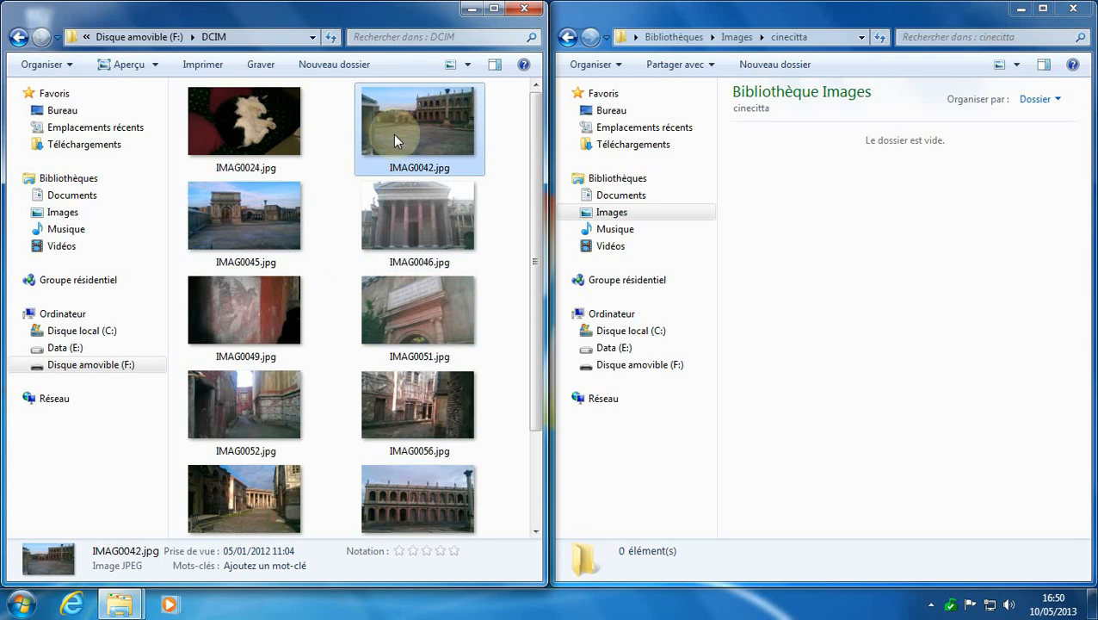
{"action": "left_click", "coordinate": [242, 217], "text": "ctrl"}
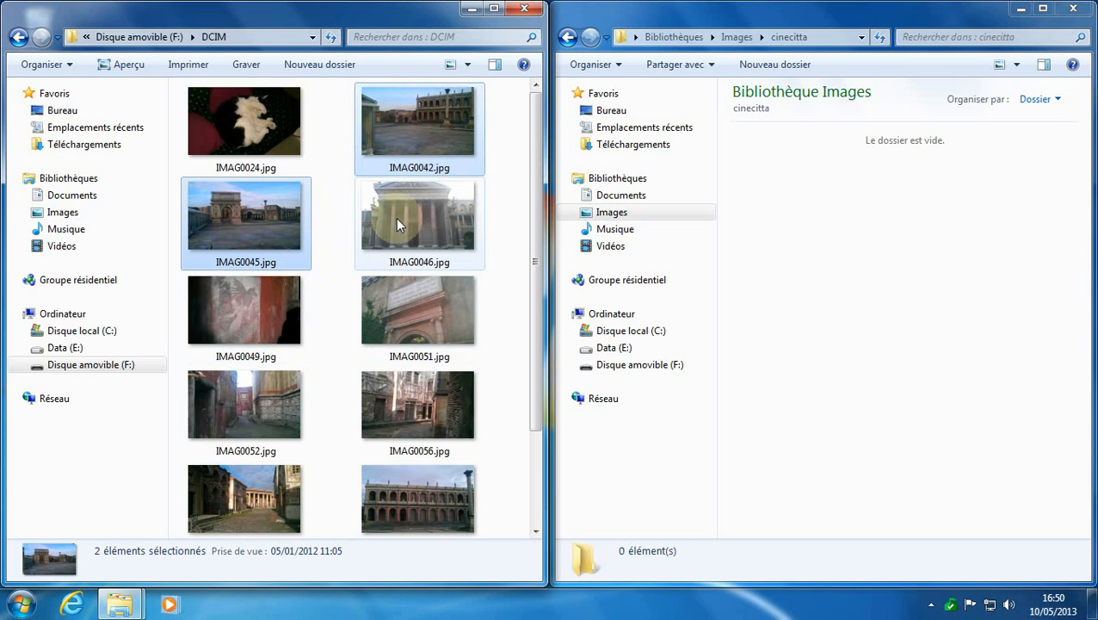
{"action": "left_click", "coordinate": [403, 316], "text": "ctrl"}
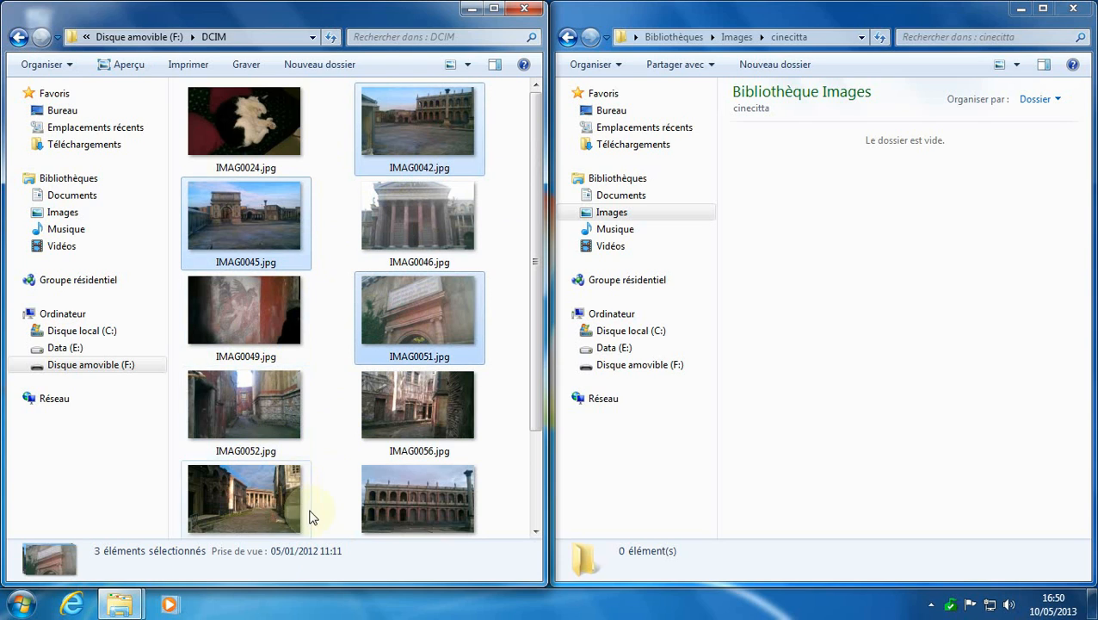
{"action": "left_click", "coordinate": [411, 489], "text": "ctrl"}
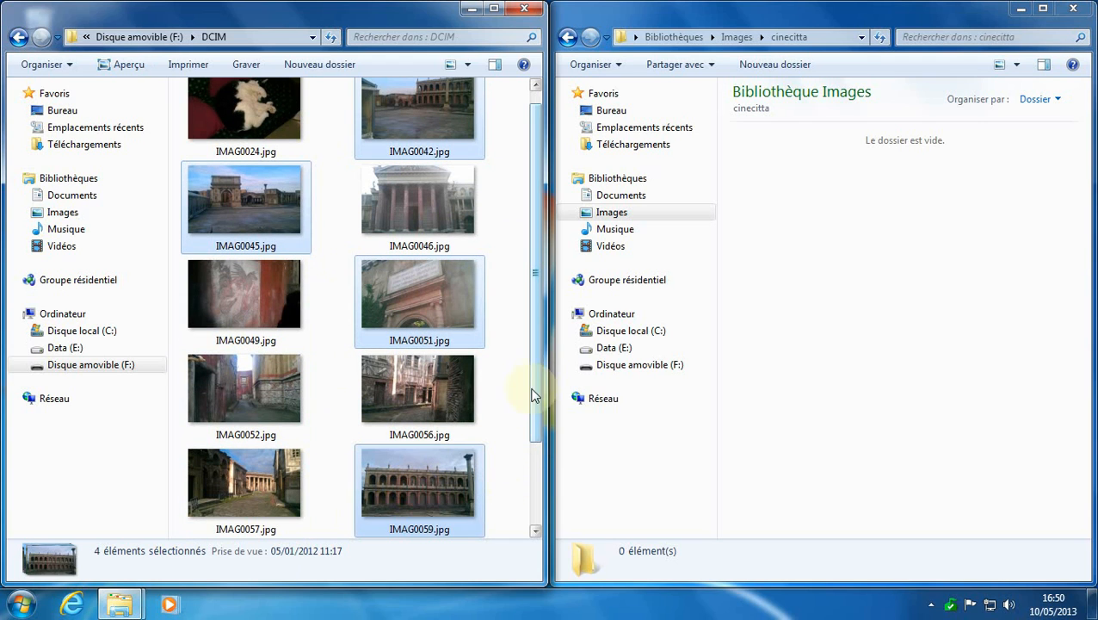
{"action": "left_click_drag", "start_coordinate": [533, 407], "coordinate": [534, 347]}
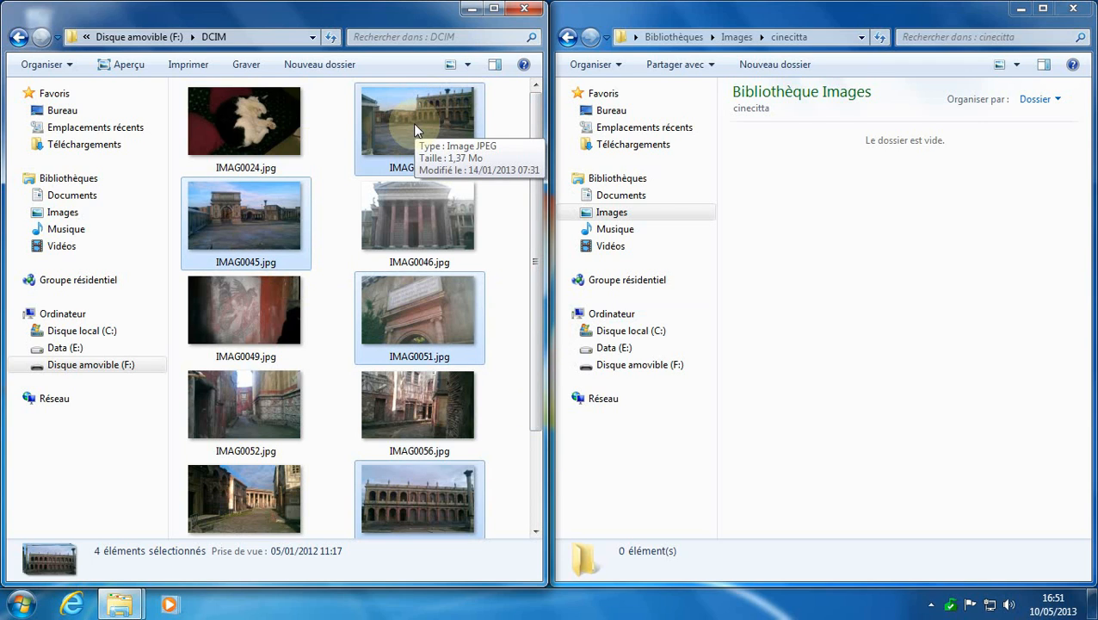
{"action": "left_click_drag", "start_coordinate": [417, 121], "coordinate": [822, 216]}
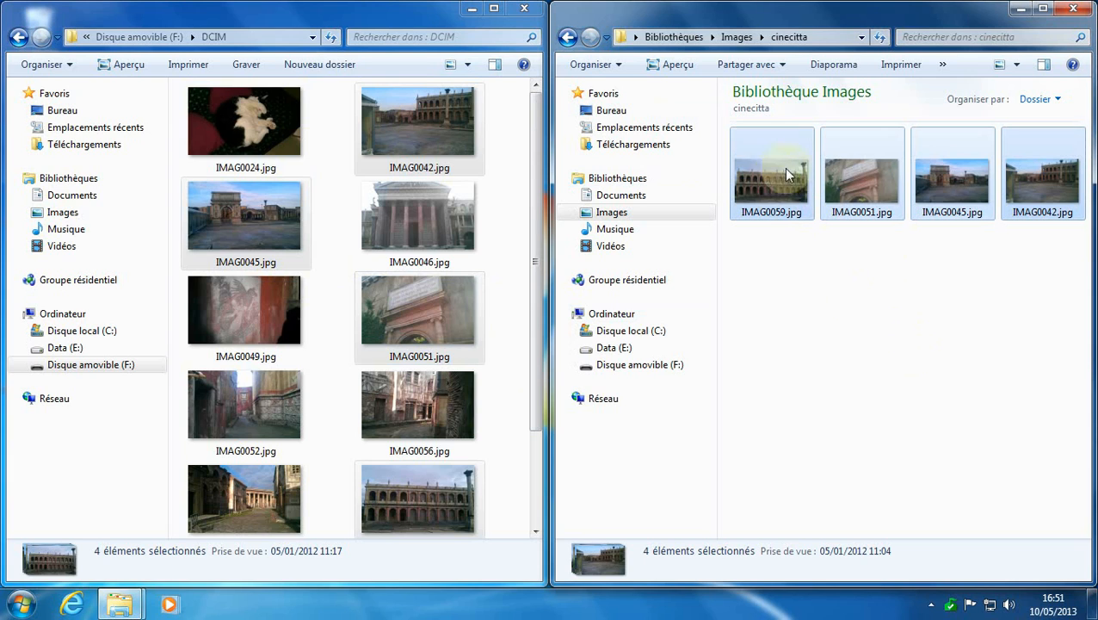
- Rename the four copied photos in the "cinecitta" folder together as "cinecitta" and deselect them
{"action": "right_click", "coordinate": [845, 169]}
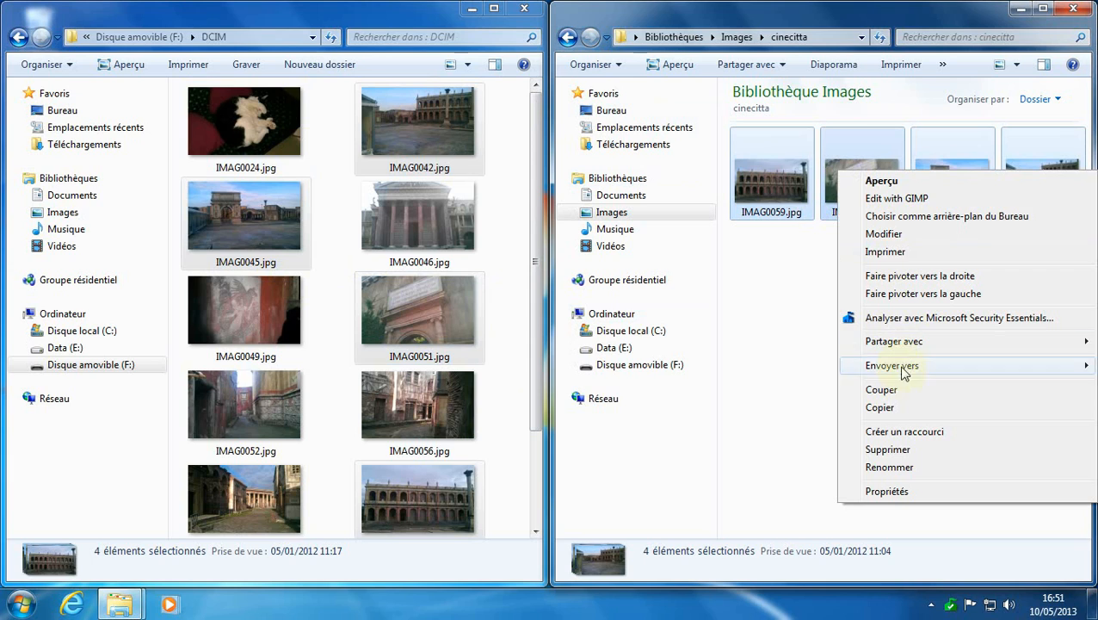
{"action": "left_click", "coordinate": [895, 471]}
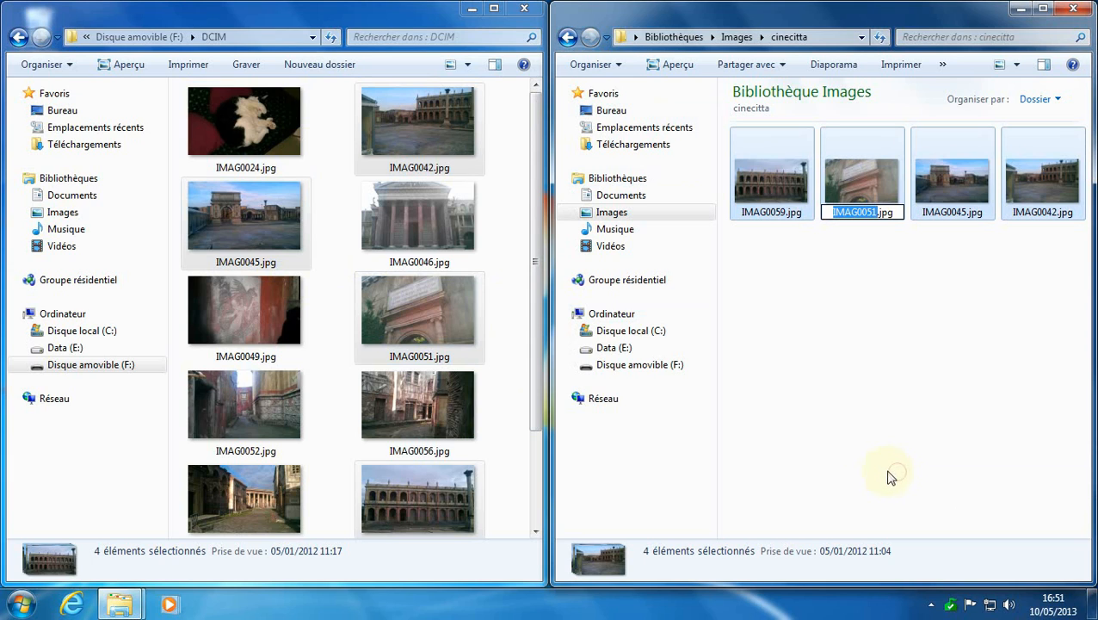
{"action": "type", "text": "cineci"}
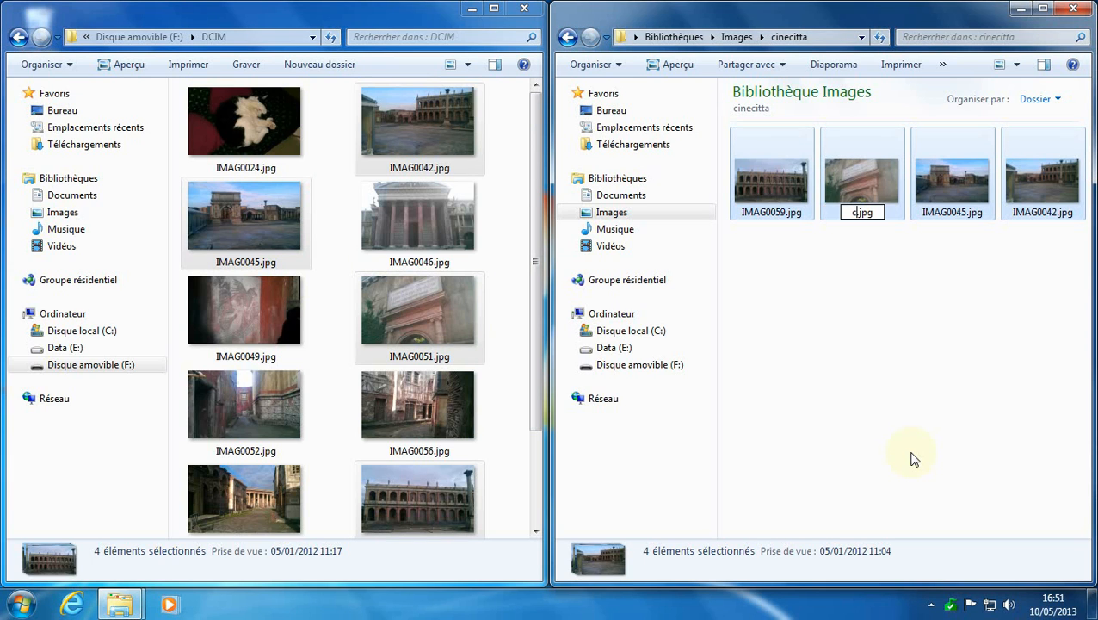
{"action": "type", "text": "tta"}
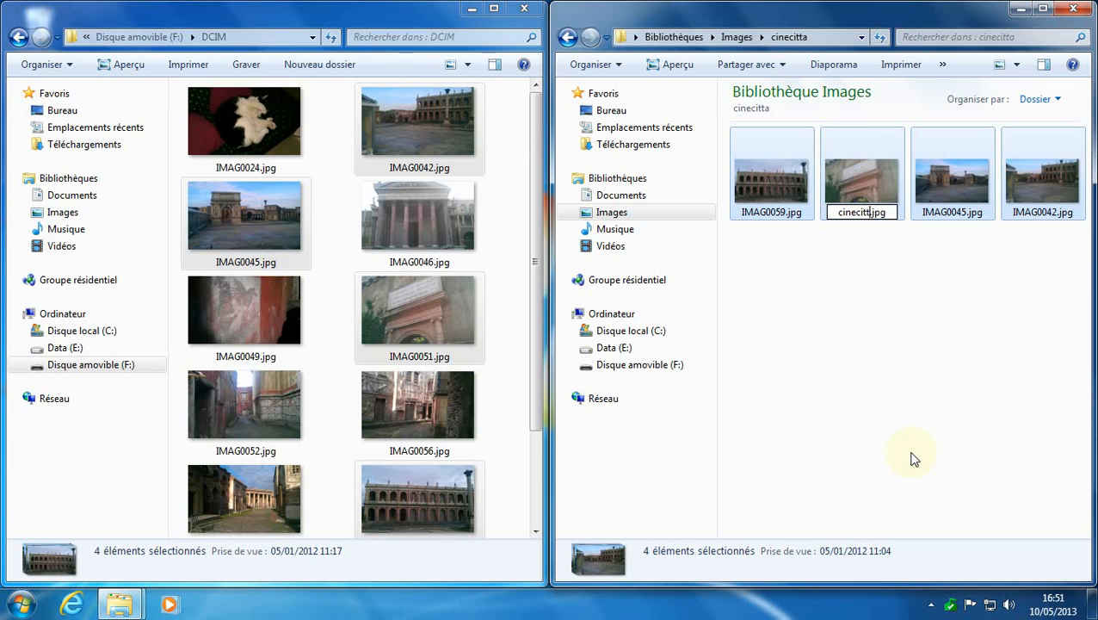
{"action": "key", "text": "Return"}
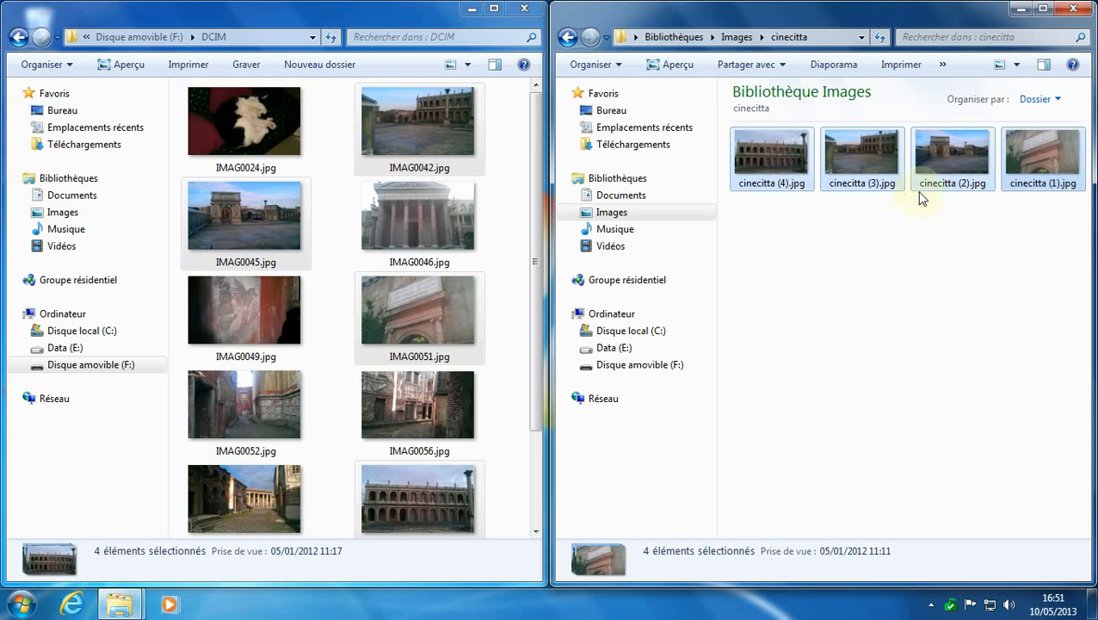
{"action": "left_click", "coordinate": [865, 264]}
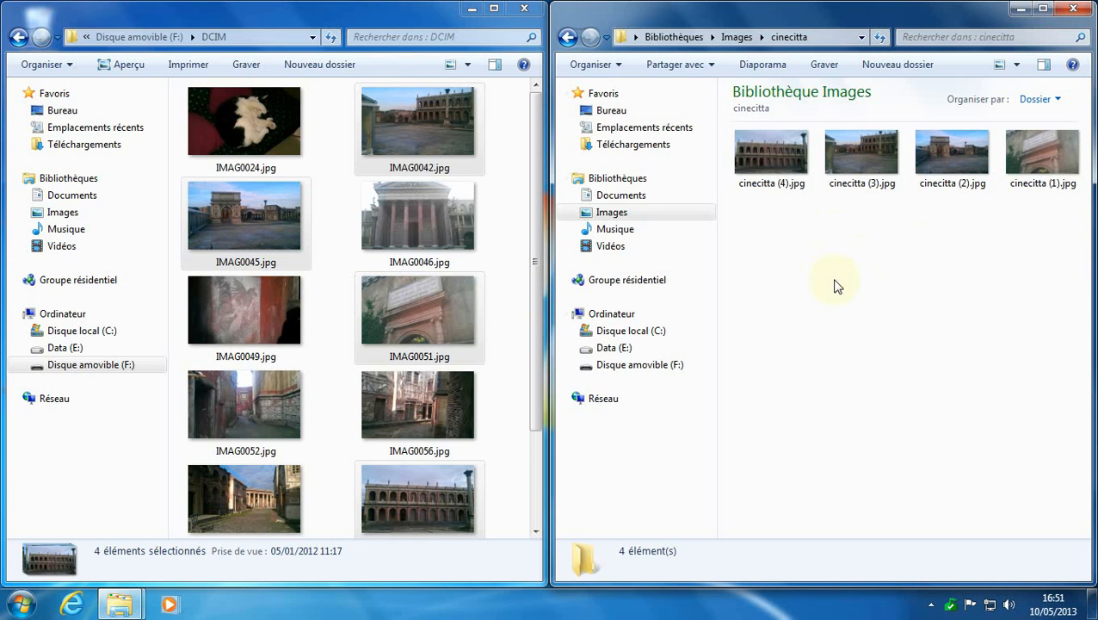
- Try adding individual photos to a DCIM selection, taking IMAG0049.jpg and IMAG0056.jpg back out, and clear the whole selection
{"action": "left_click", "coordinate": [515, 182]}
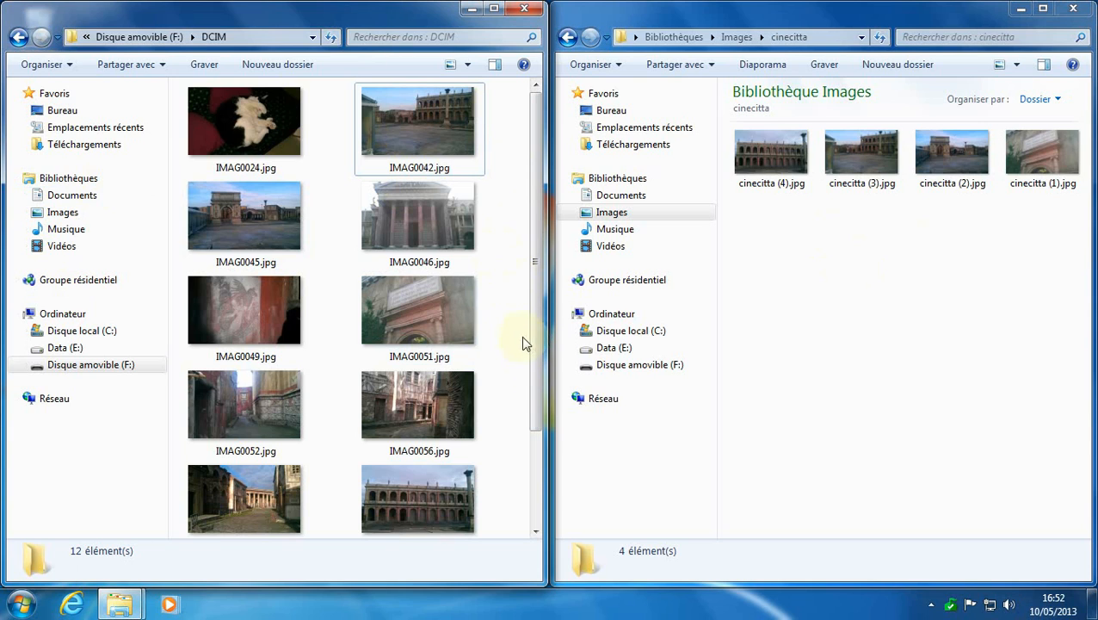
{"action": "left_click", "coordinate": [414, 107]}
{"action": "left_click", "coordinate": [411, 313], "text": "ctrl"}
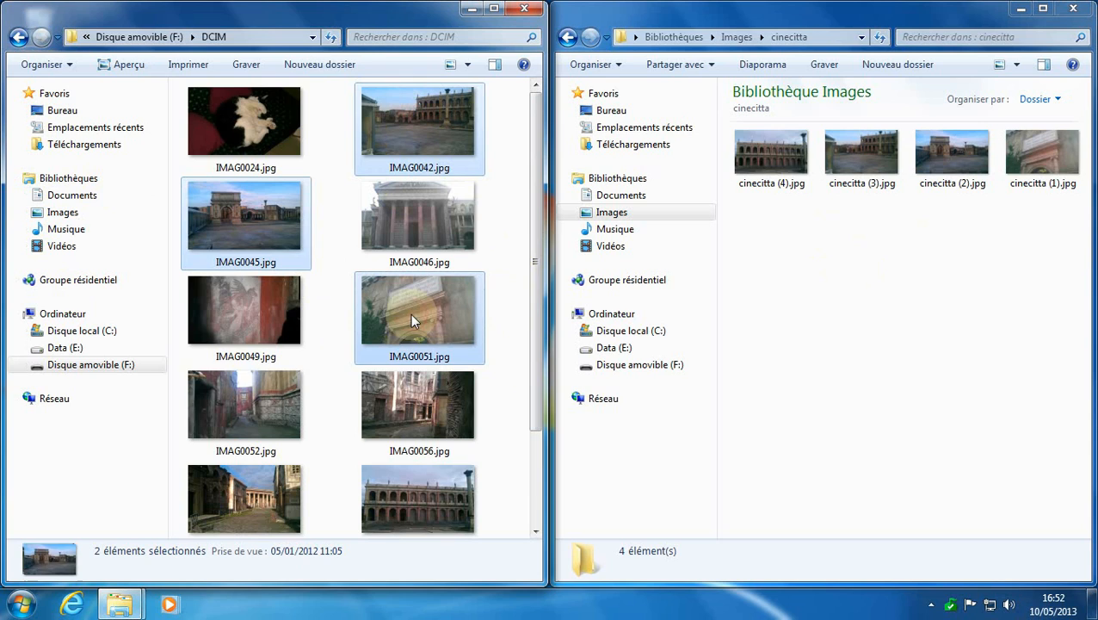
{"action": "left_click", "coordinate": [243, 326], "text": "ctrl"}
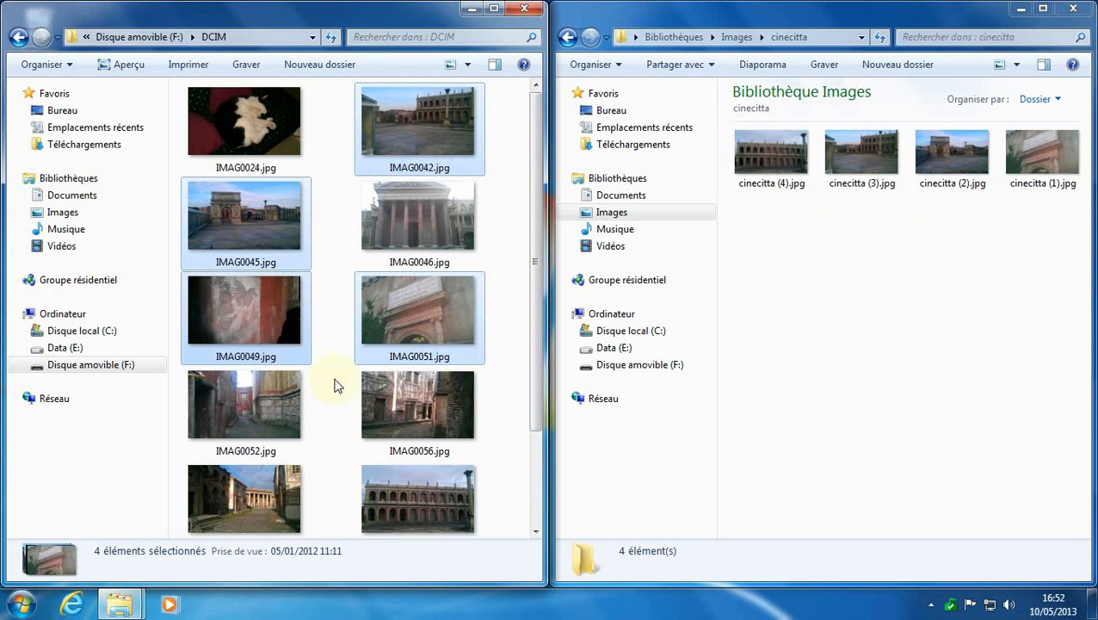
{"action": "left_click", "coordinate": [262, 314], "text": "ctrl"}
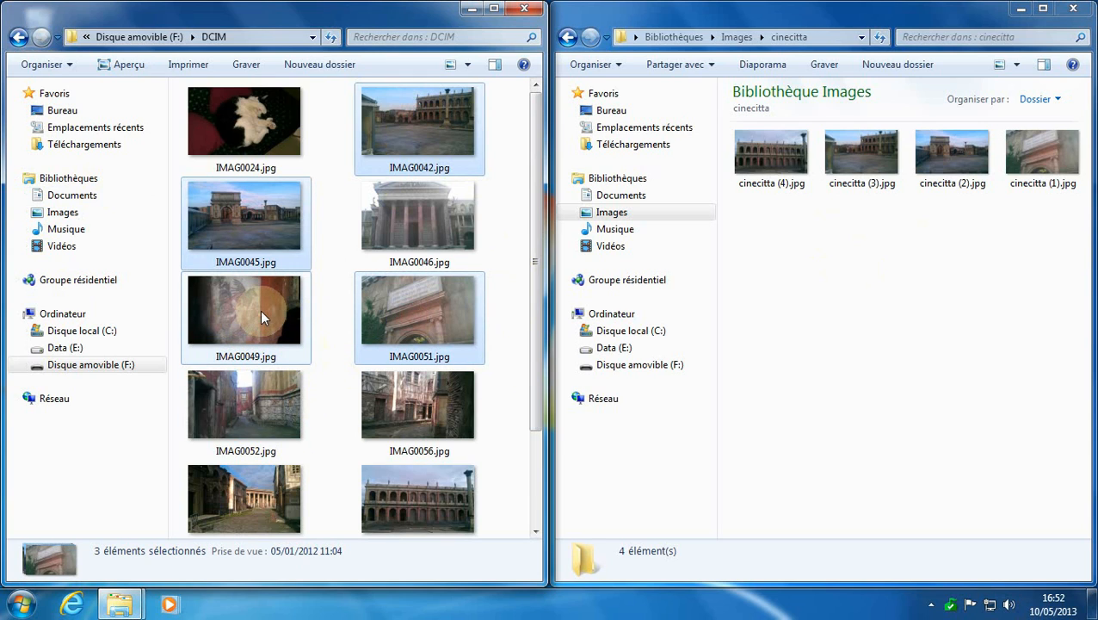
{"action": "left_click", "coordinate": [371, 398], "text": "ctrl"}
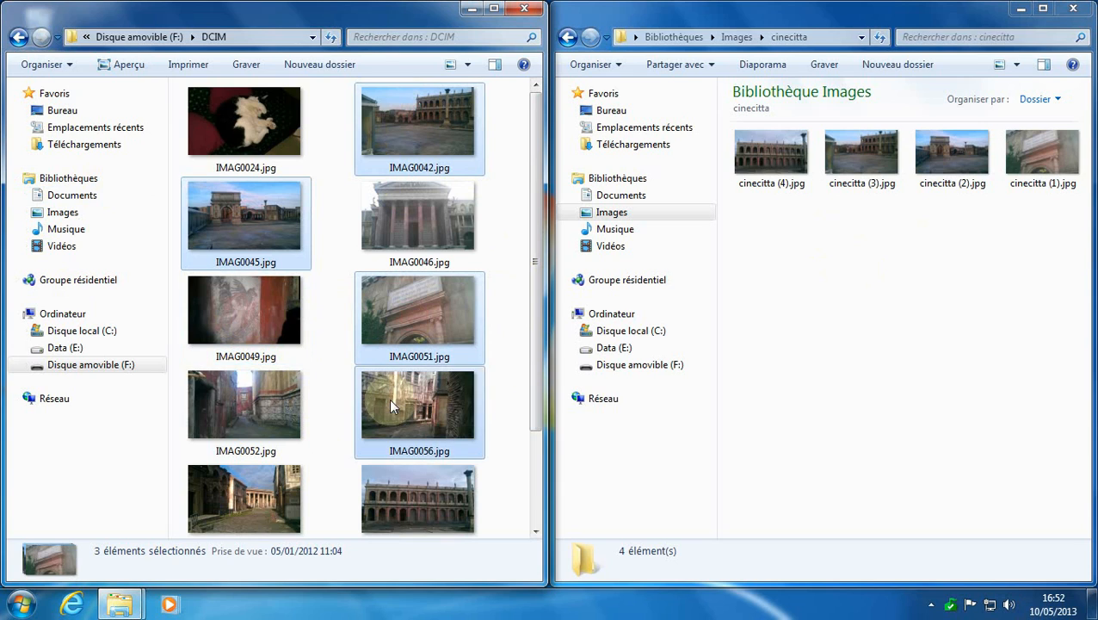
{"action": "left_click", "coordinate": [262, 421], "text": "ctrl"}
{"action": "left_click", "coordinate": [399, 403], "text": "ctrl"}
{"action": "left_click", "coordinate": [427, 322], "text": "ctrl"}
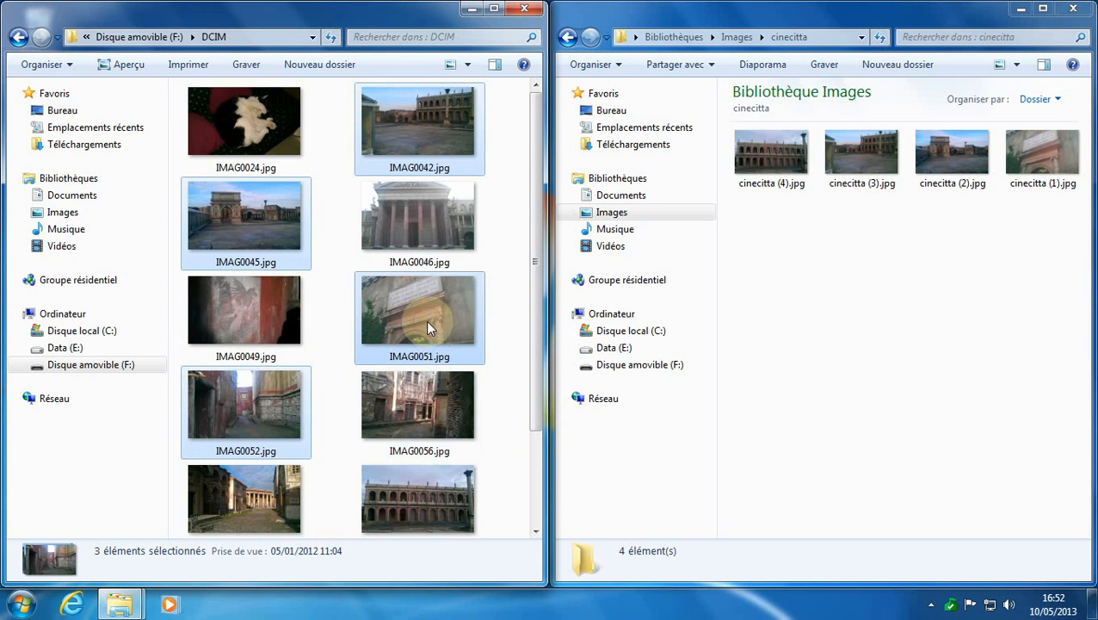
{"action": "left_click", "coordinate": [511, 384]}
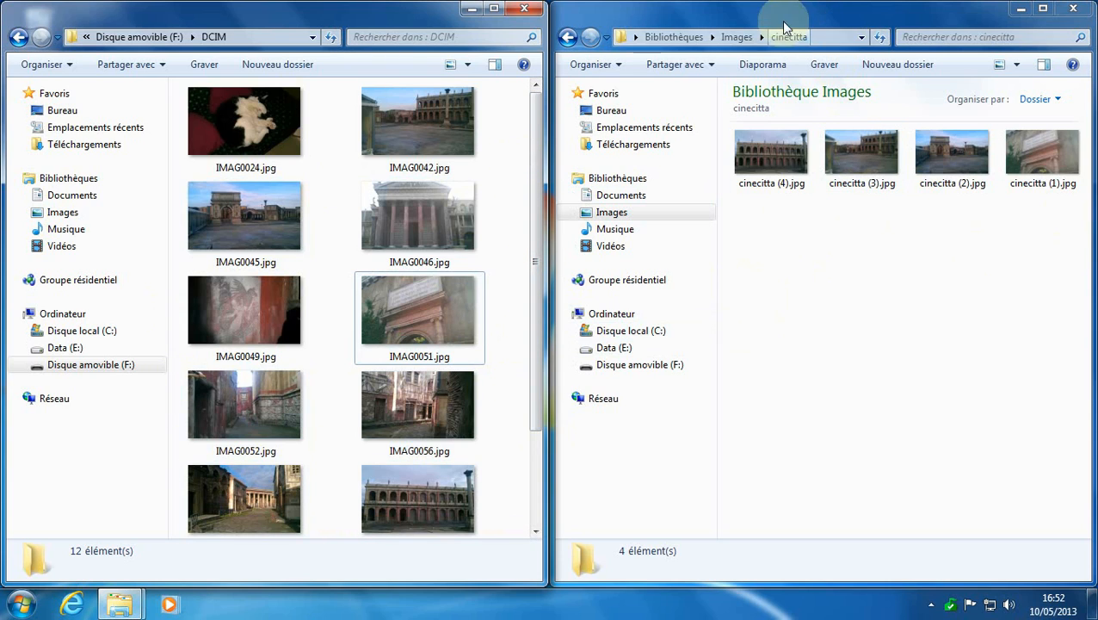
- Return to the Images library, create a folder named "exemple copie" there and open it
{"action": "left_click", "coordinate": [736, 37]}
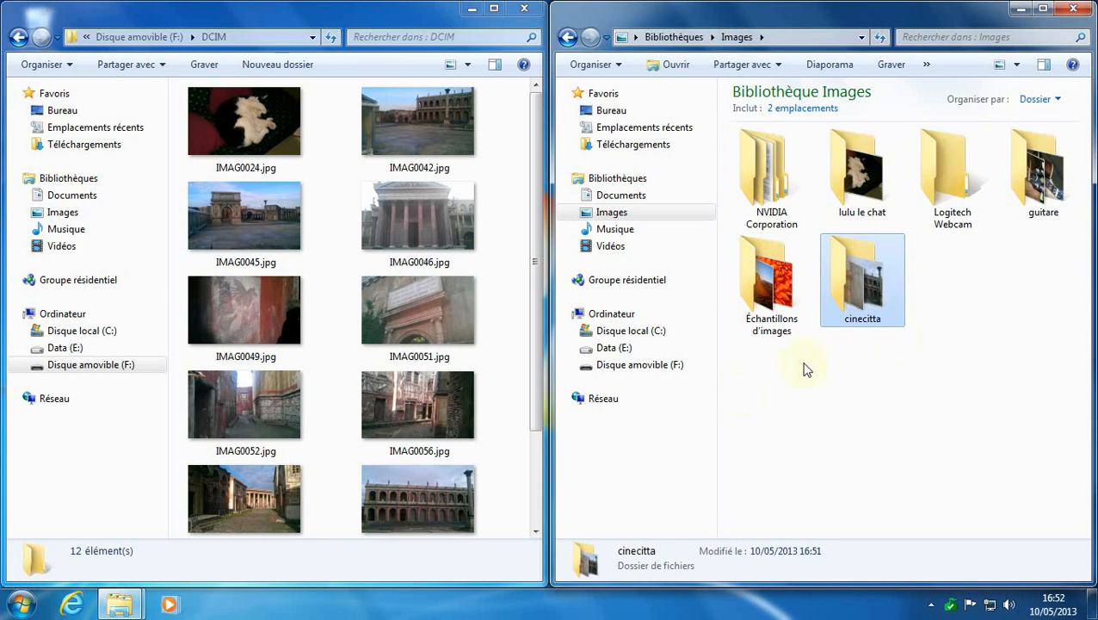
{"action": "left_click", "coordinate": [958, 276]}
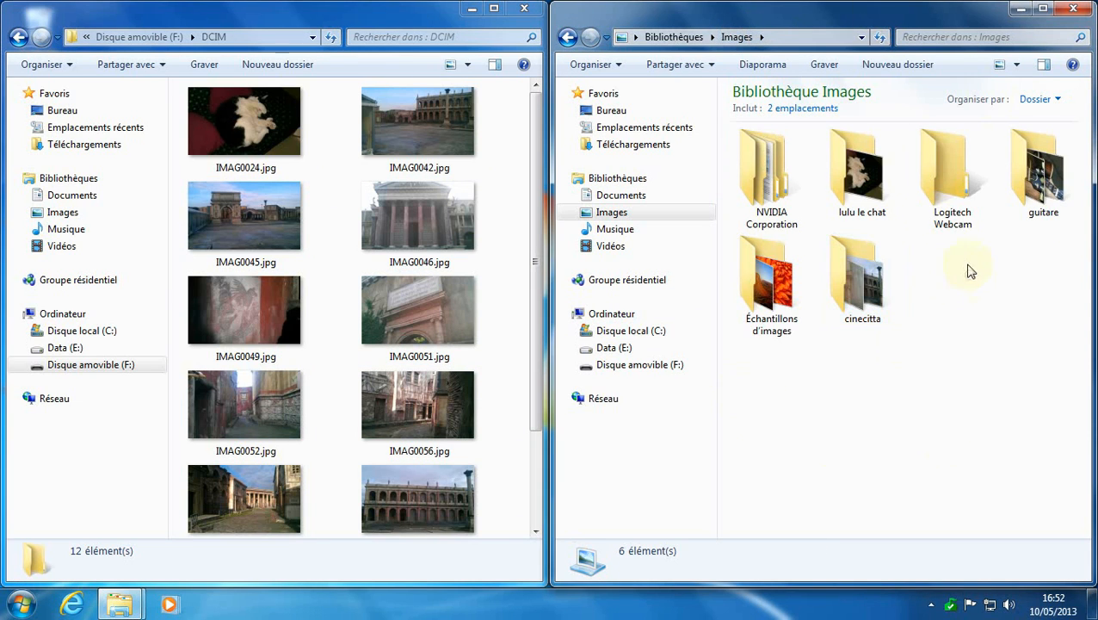
{"action": "left_click", "coordinate": [890, 68]}
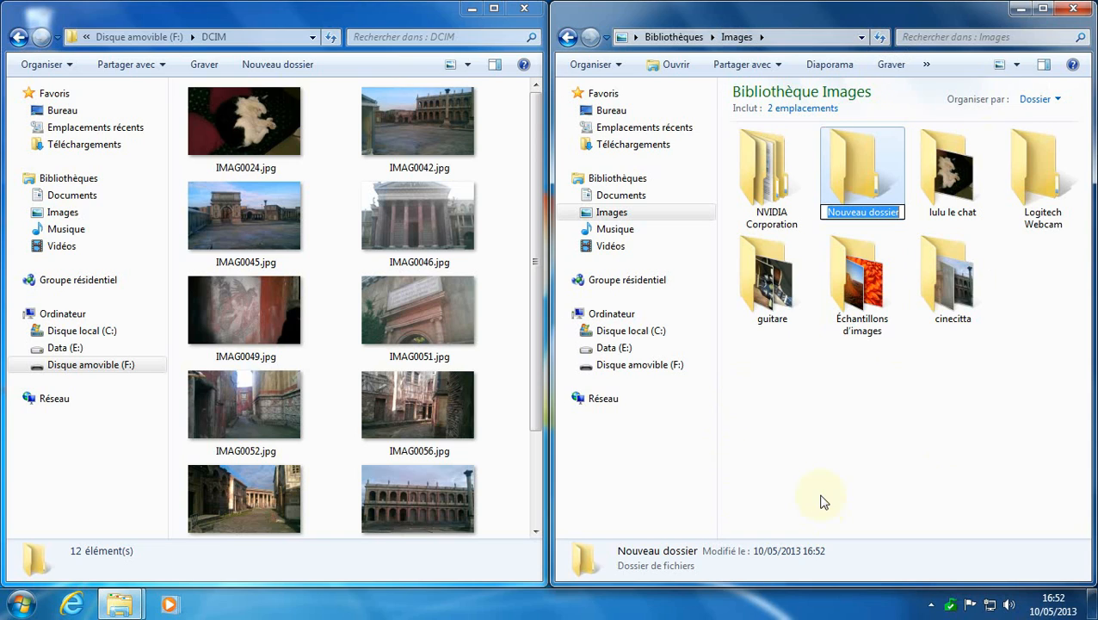
{"action": "type", "text": "exemple copie"}
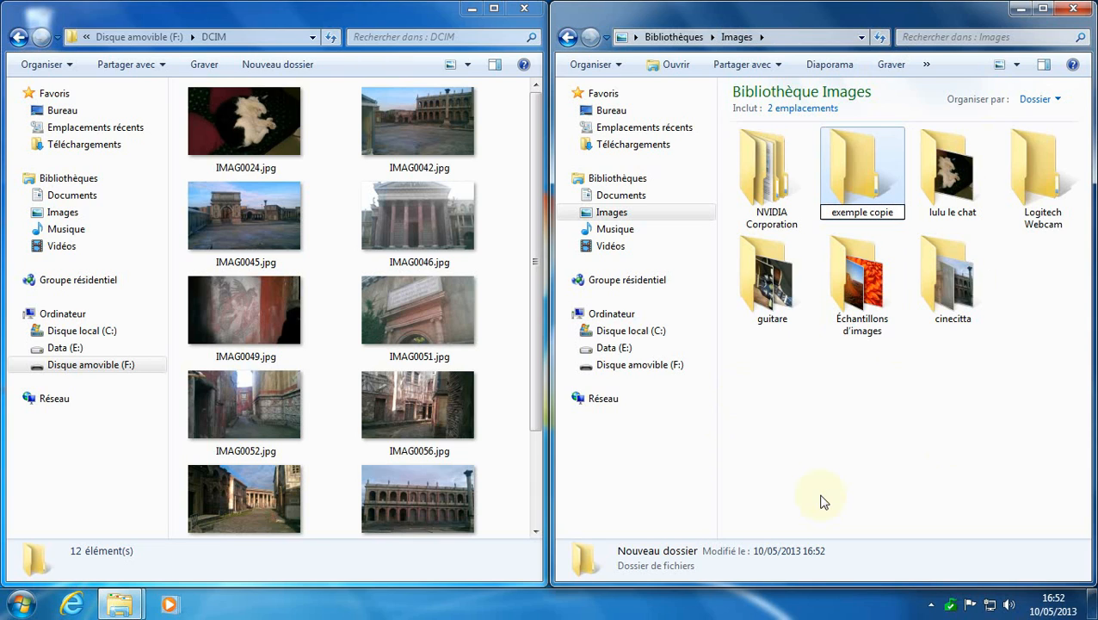
{"action": "key", "text": "Return"}
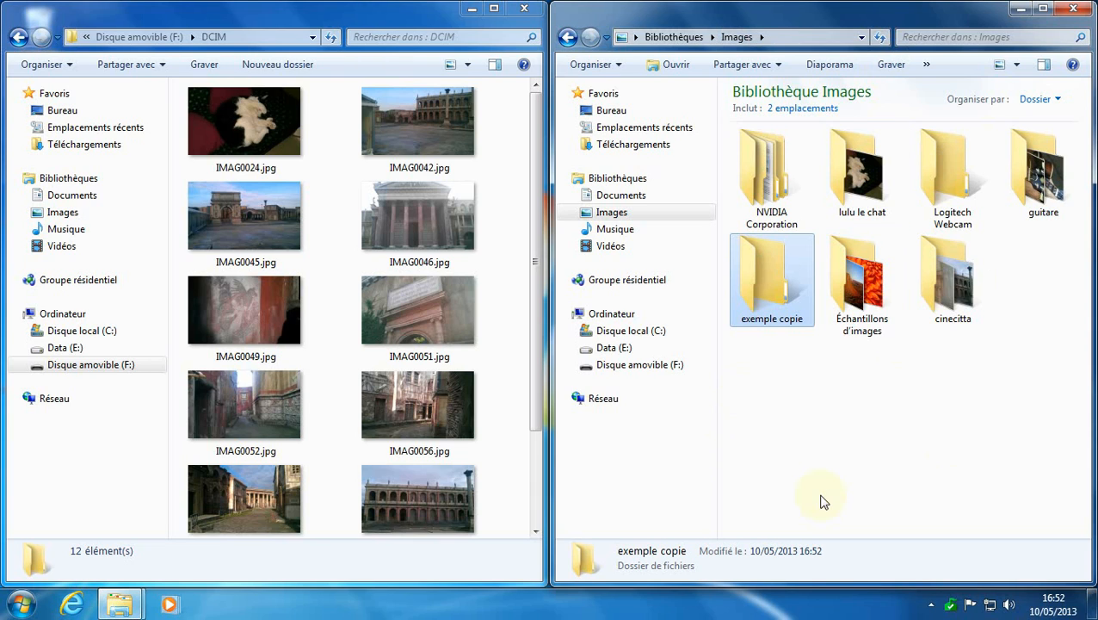
{"action": "double_click", "coordinate": [767, 272]}
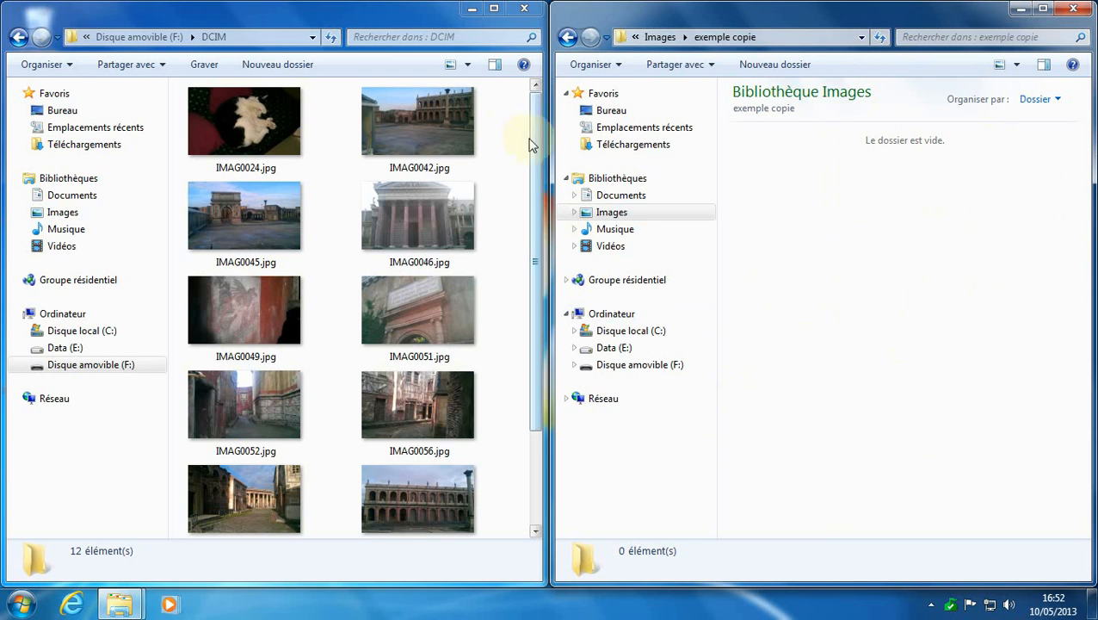
- Select all the photos in the DCIM folder, copy them into the "exemple copie" folder and deselect the copies
{"action": "left_click", "coordinate": [496, 127]}
{"action": "left_click", "coordinate": [40, 67]}
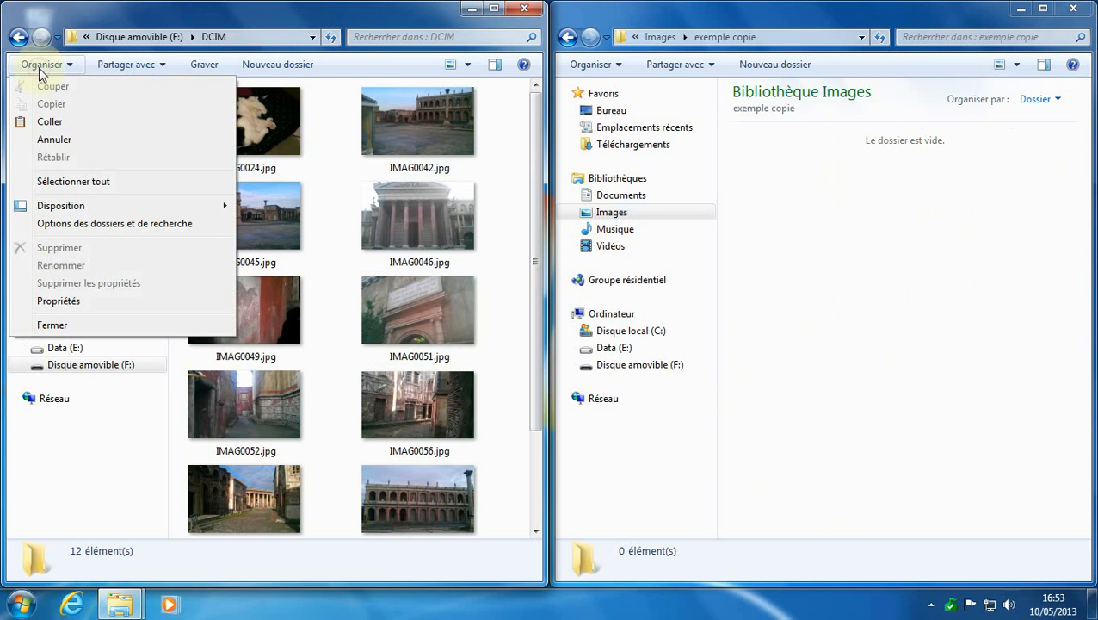
{"action": "left_click", "coordinate": [69, 181]}
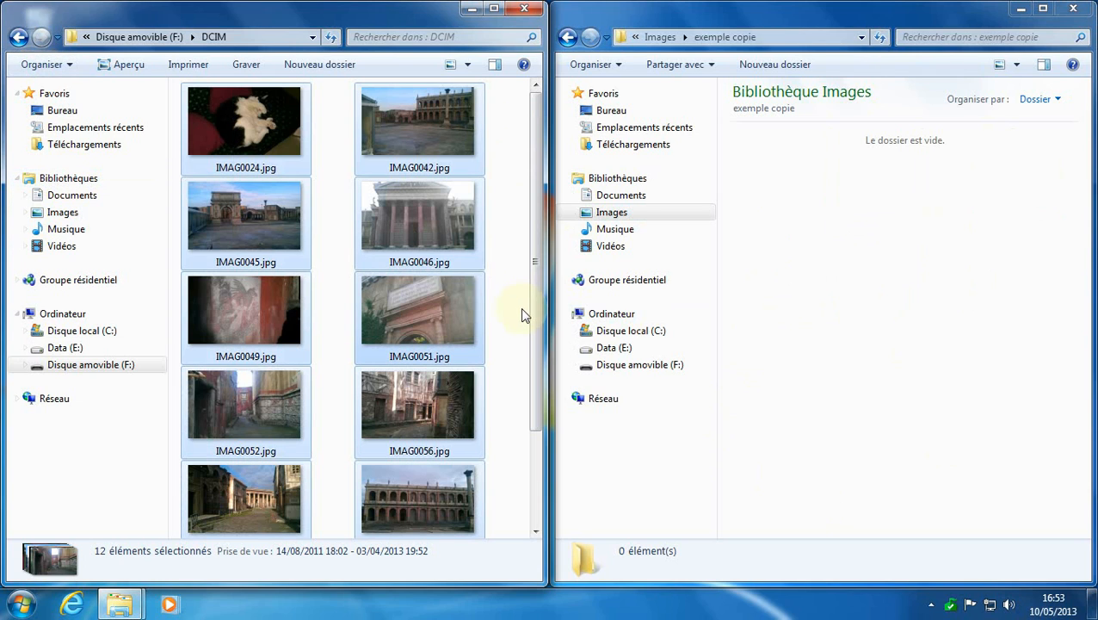
{"action": "left_click", "coordinate": [62, 65]}
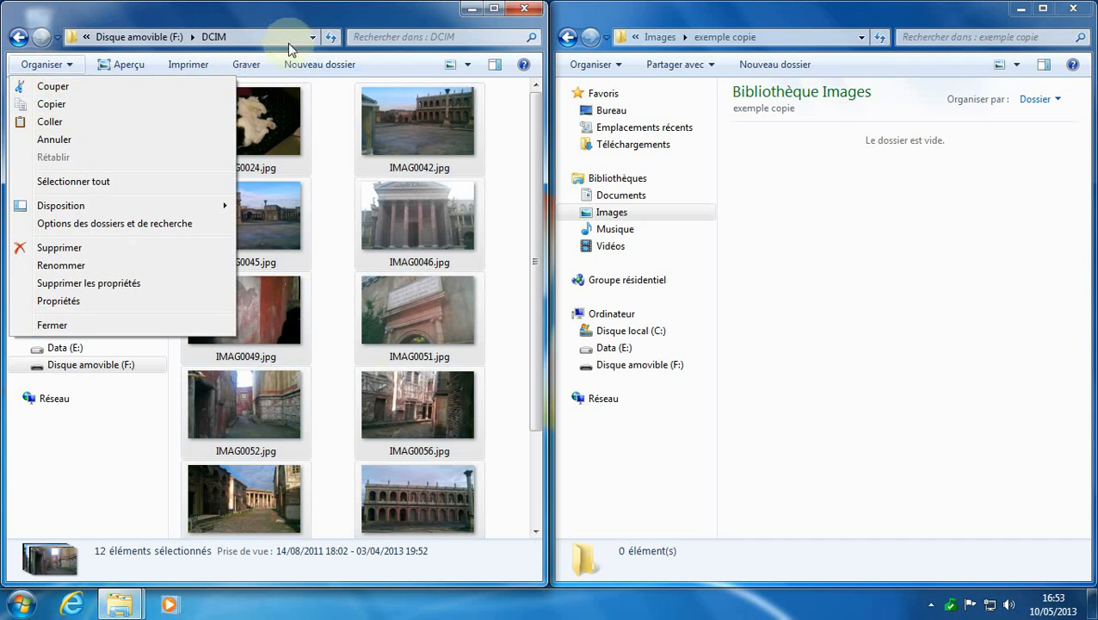
{"action": "right_click", "coordinate": [269, 100]}
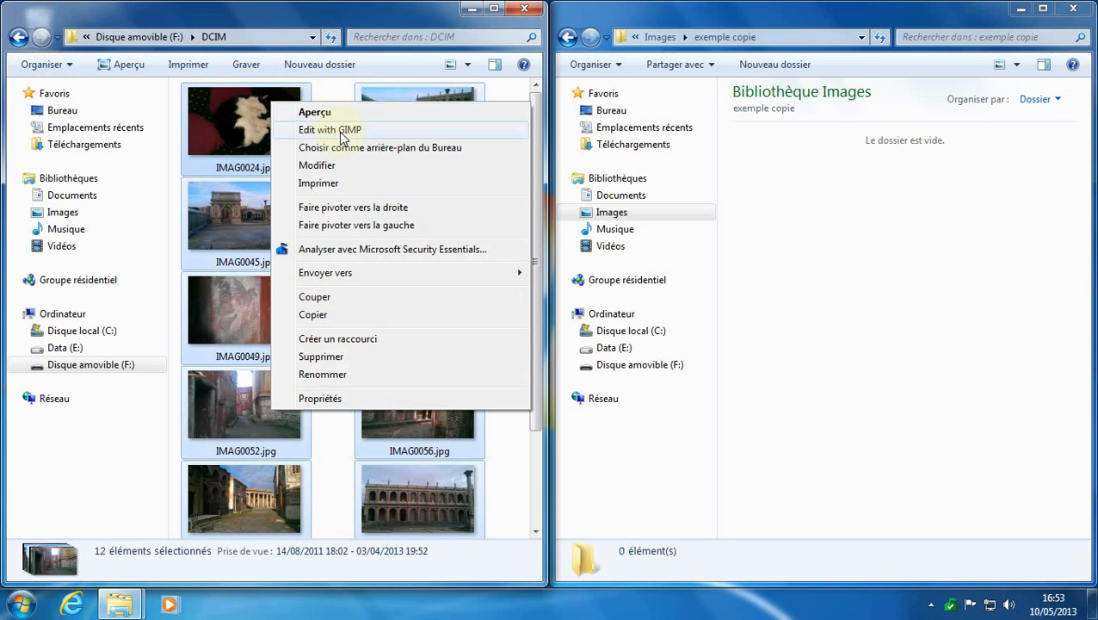
{"action": "left_click", "coordinate": [312, 316]}
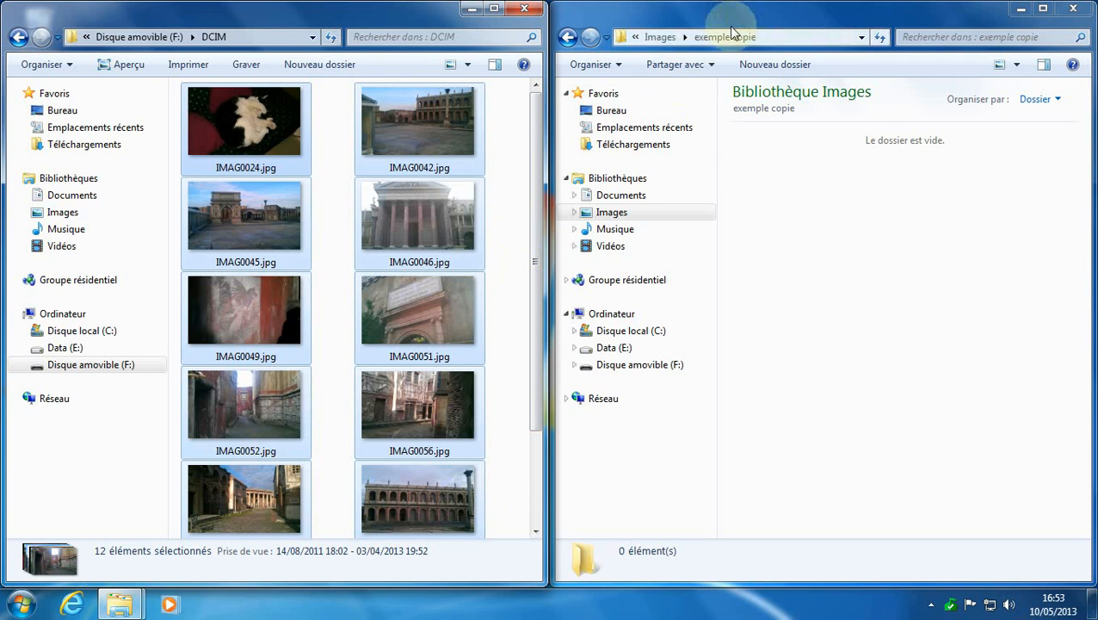
{"action": "left_click", "coordinate": [847, 191]}
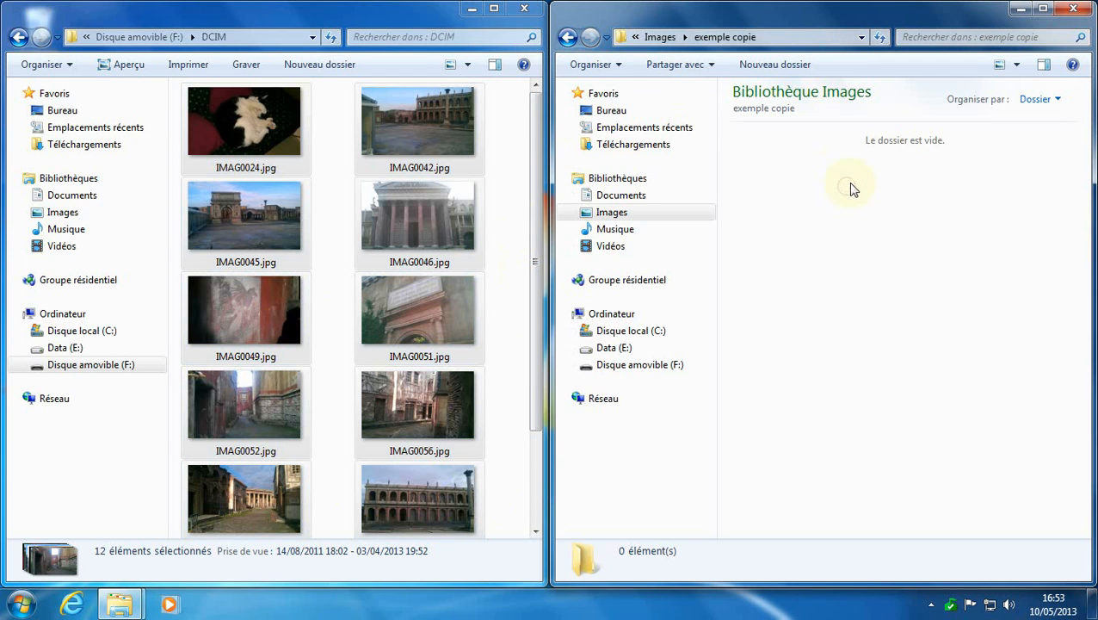
{"action": "right_click", "coordinate": [851, 180]}
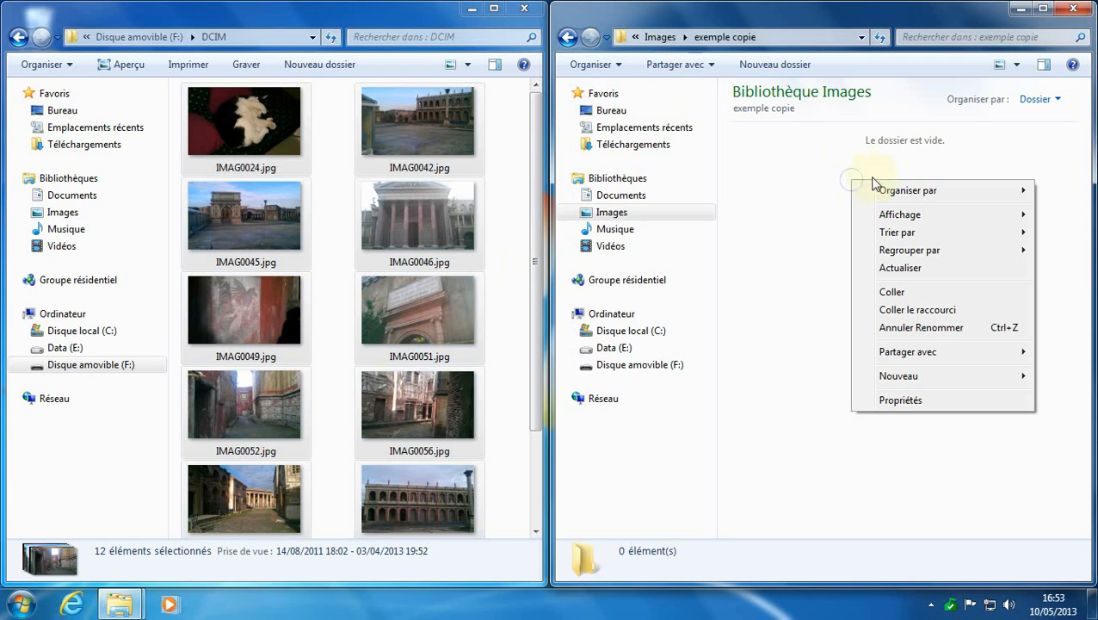
{"action": "left_click", "coordinate": [903, 297]}
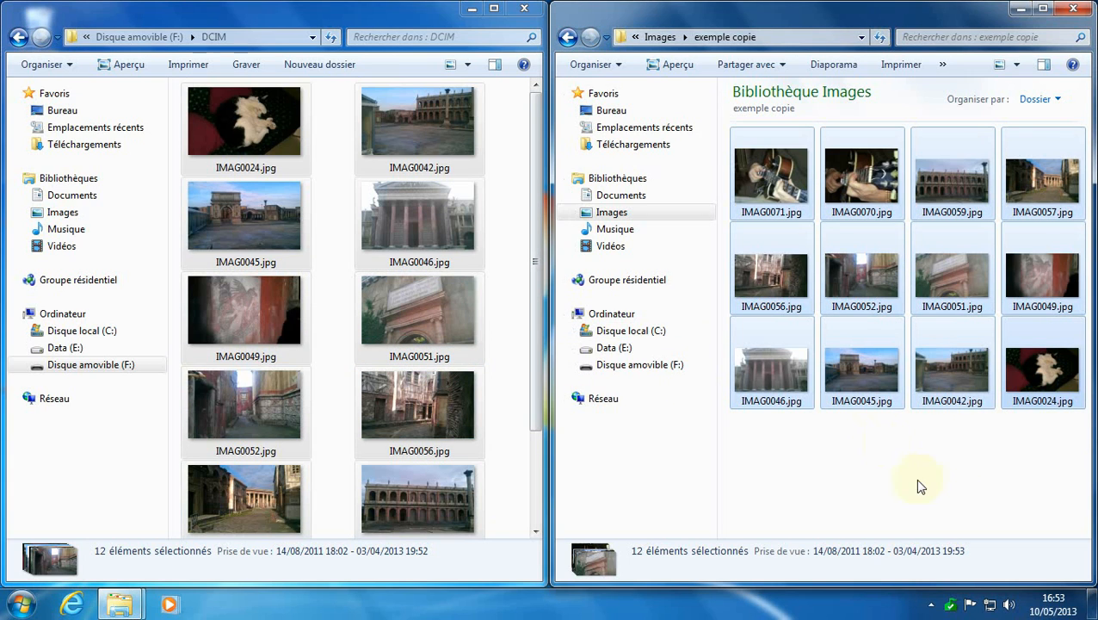
{"action": "left_click", "coordinate": [945, 472]}
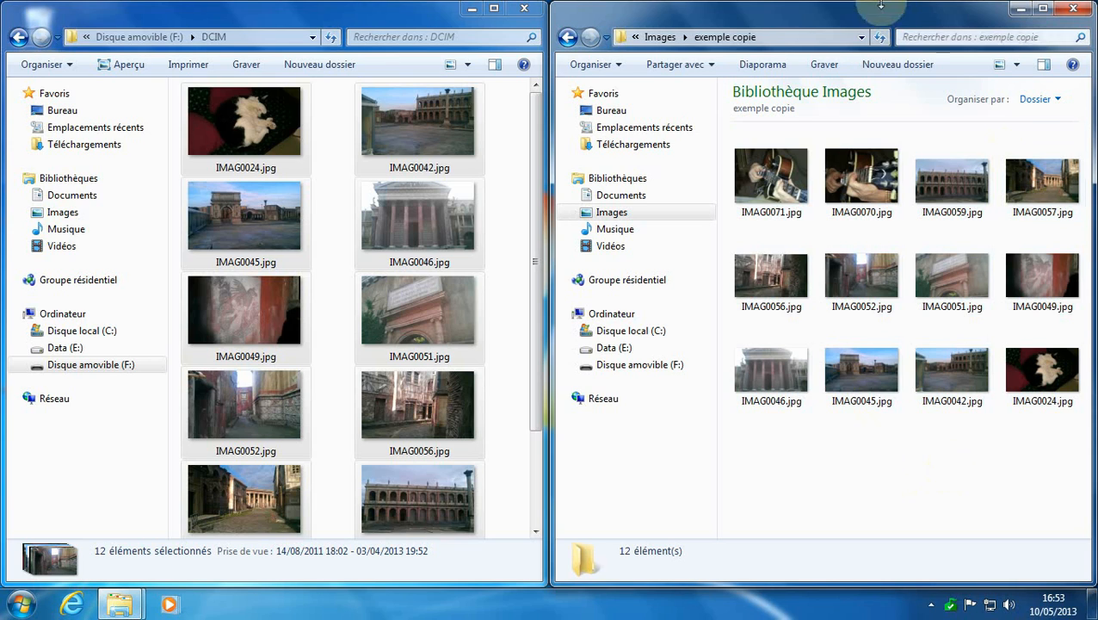
- Return to the Images library, create a folder named "exemple couper coller" there and open it
{"action": "left_click", "coordinate": [661, 37]}
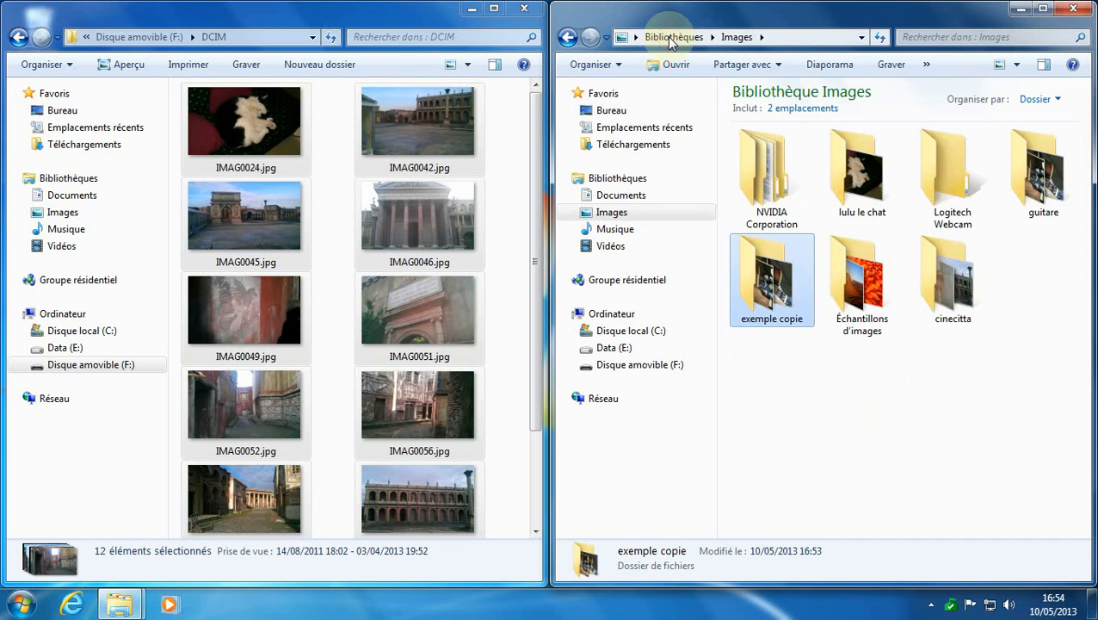
{"action": "left_click", "coordinate": [910, 379]}
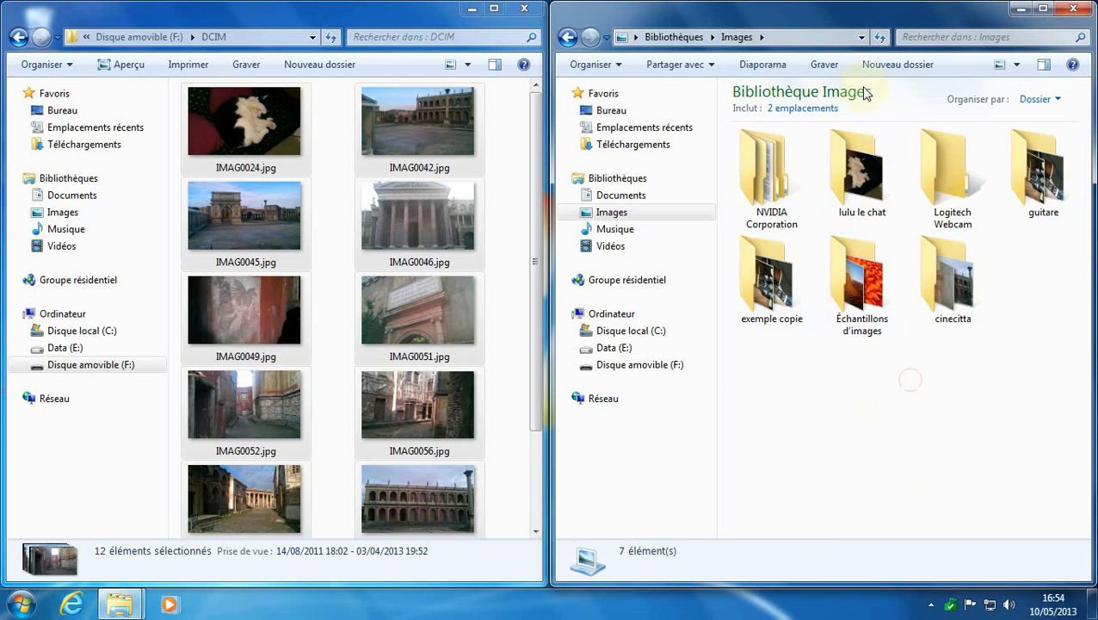
{"action": "left_click", "coordinate": [912, 65]}
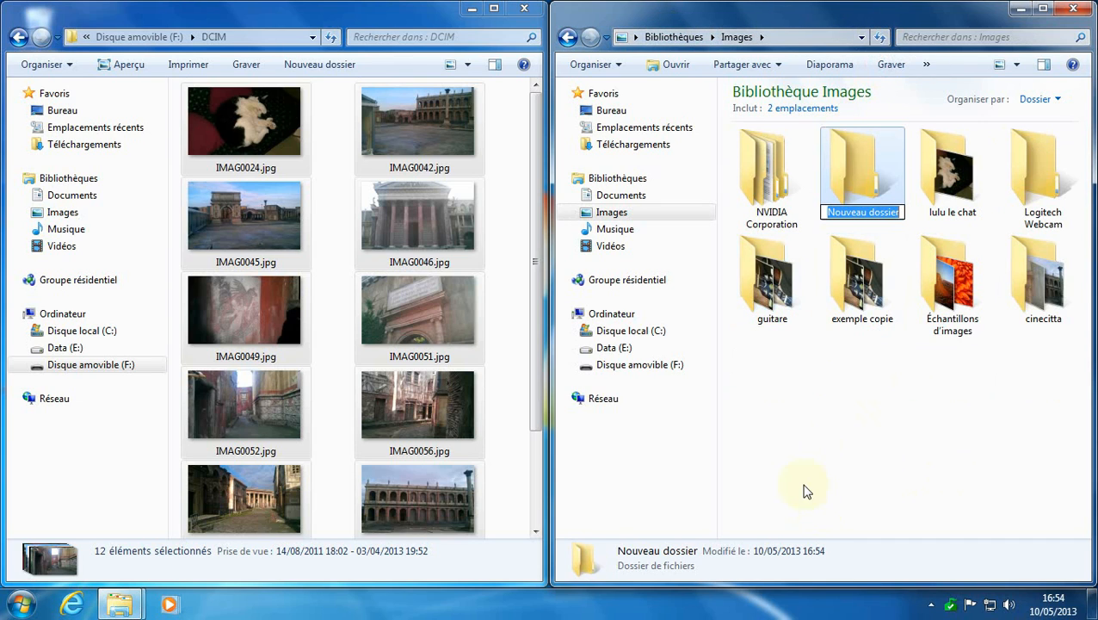
{"action": "type", "text": "exemple "}
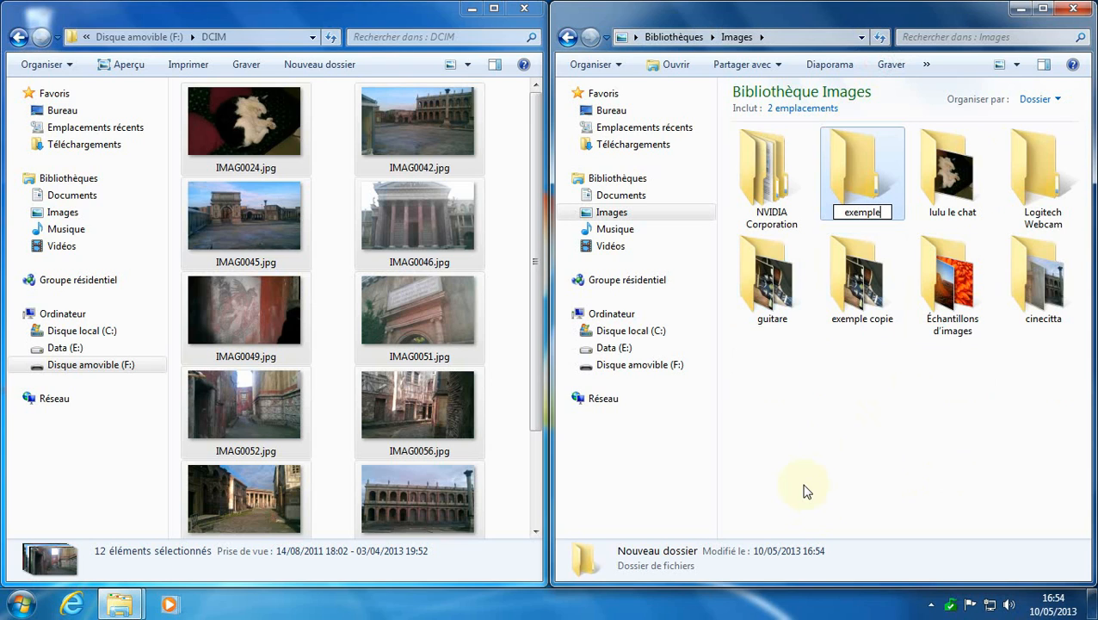
{"action": "type", "text": "couper"}
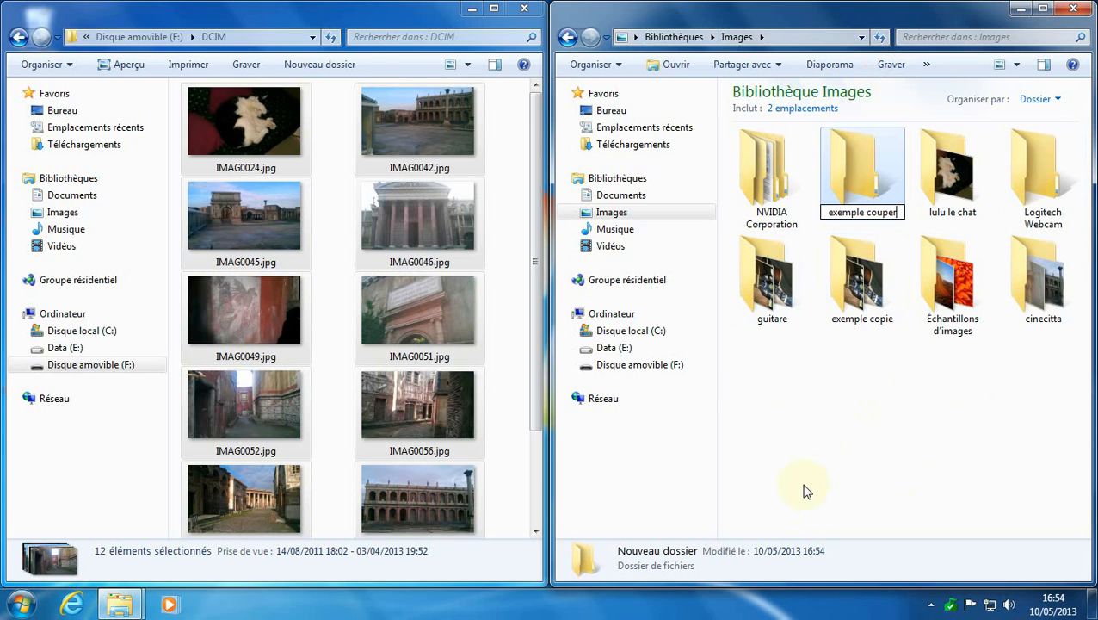
{"action": "type", "text": " coller"}
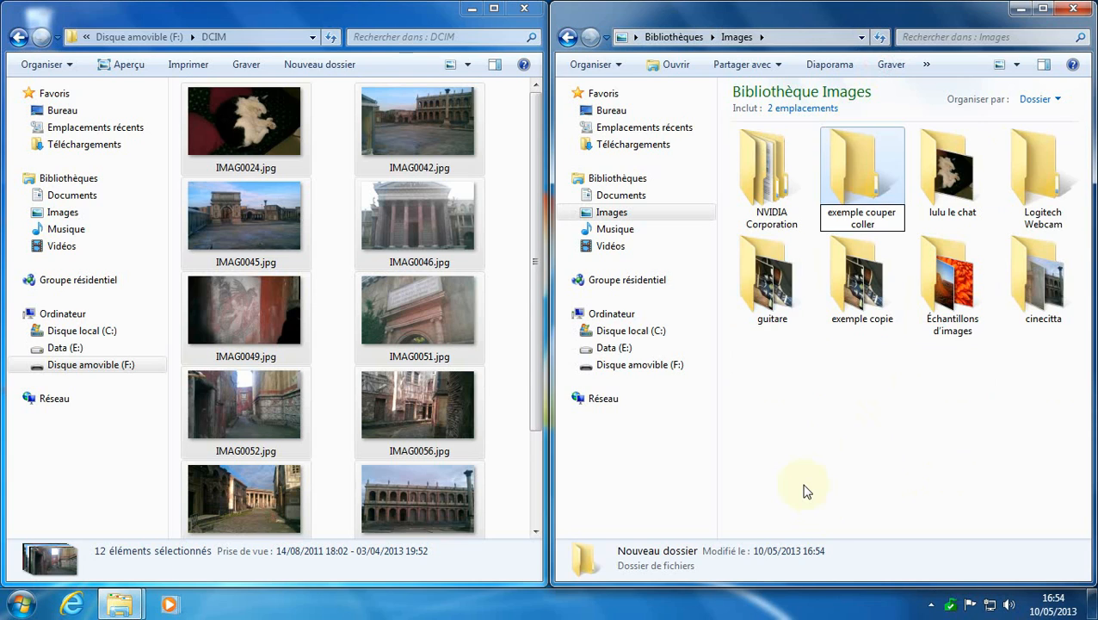
{"action": "key", "text": "Return"}
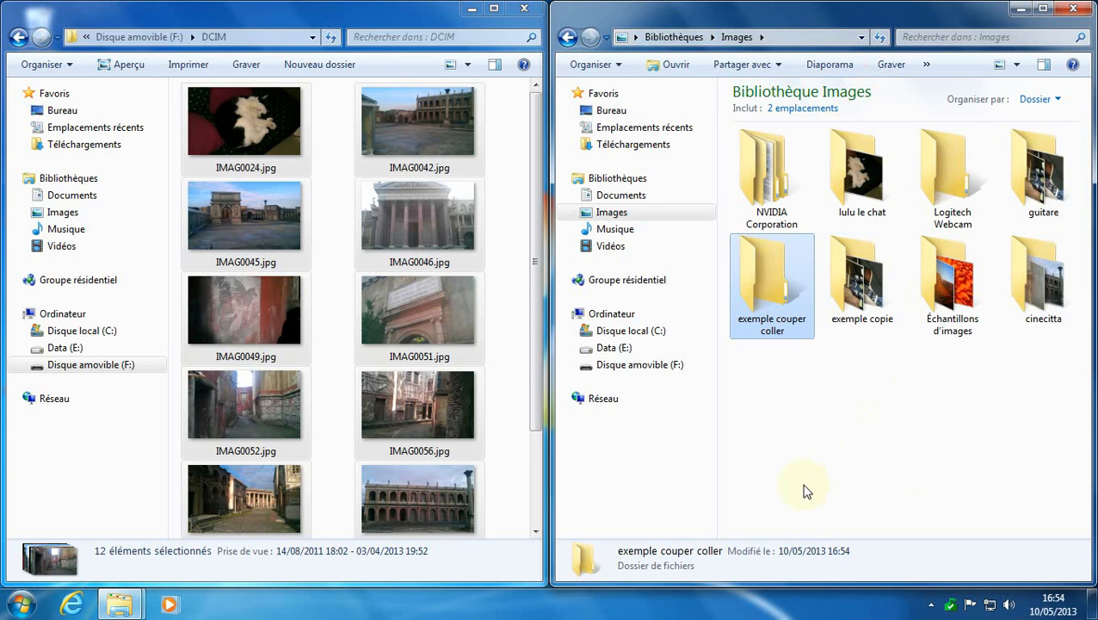
{"action": "double_click", "coordinate": [766, 274]}
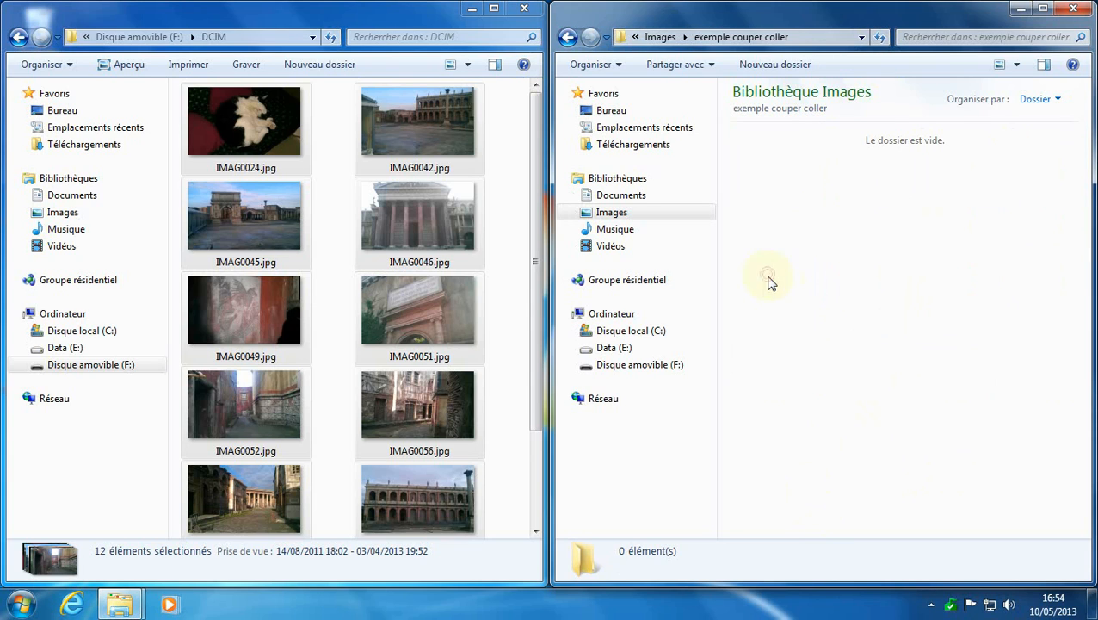
- Move all the photos from DCIM into the "exemple couper coller" folder by cutting and pasting, and deselect them
{"action": "left_click", "coordinate": [516, 189]}
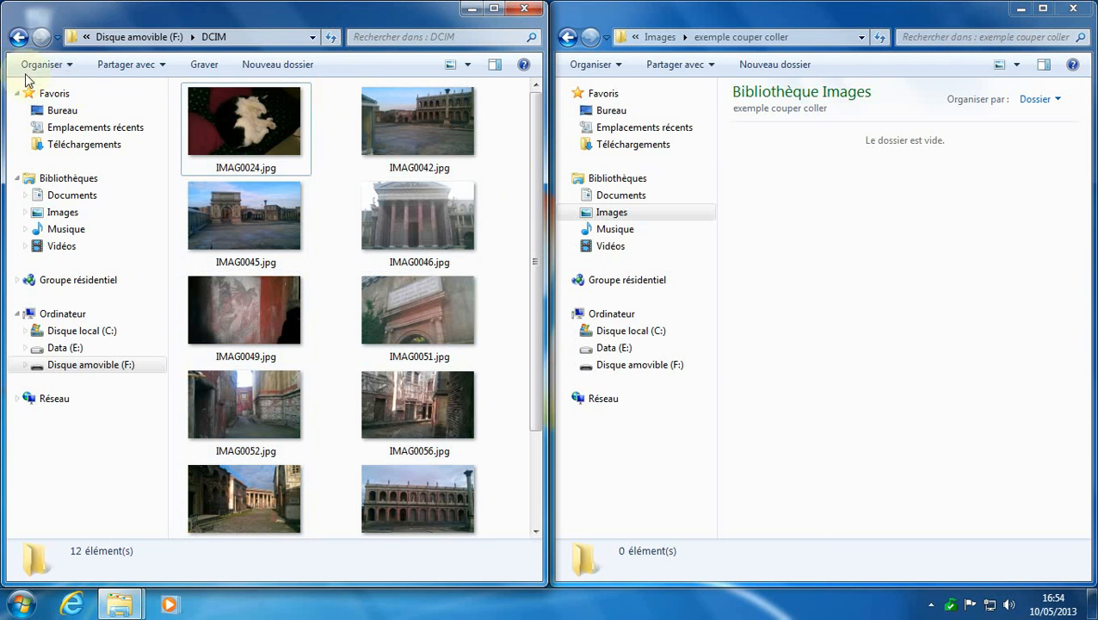
{"action": "left_click", "coordinate": [47, 65]}
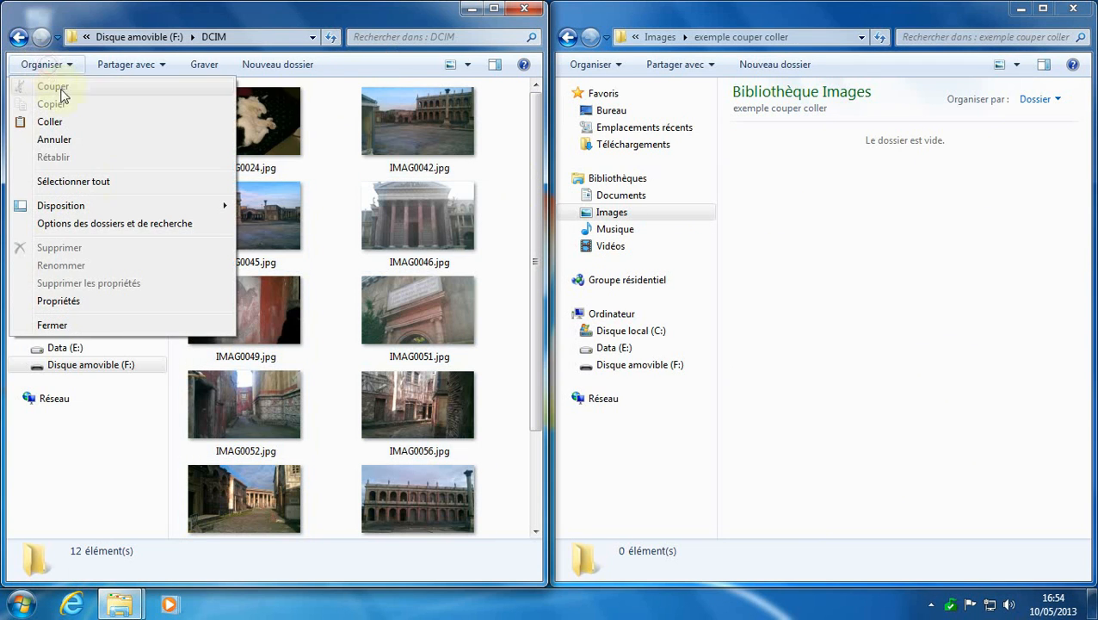
{"action": "left_click", "coordinate": [91, 181]}
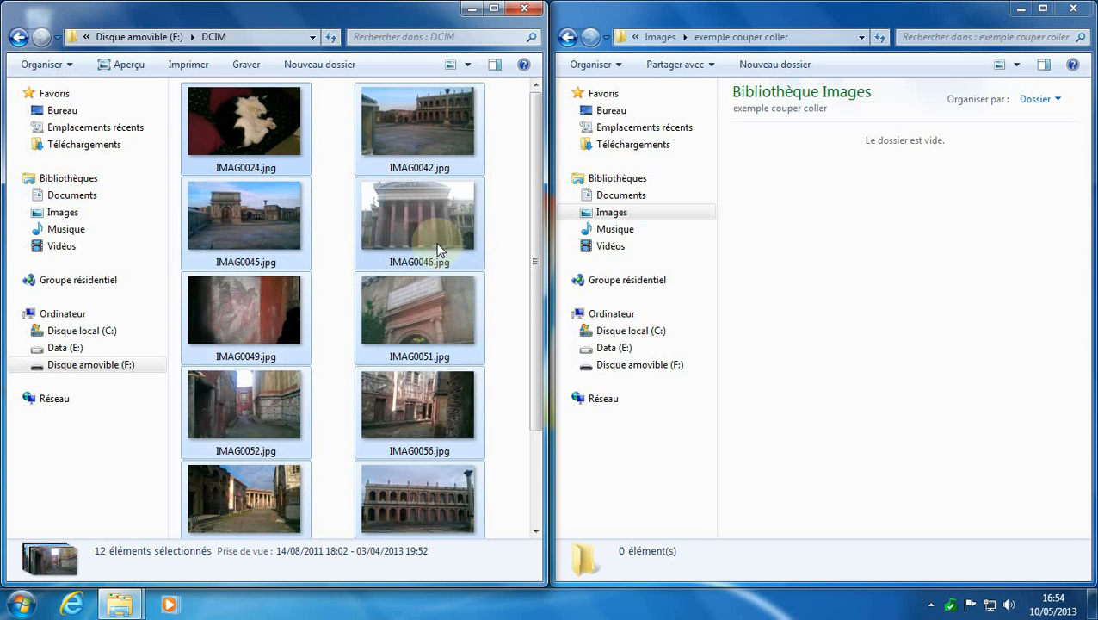
{"action": "right_click", "coordinate": [413, 210]}
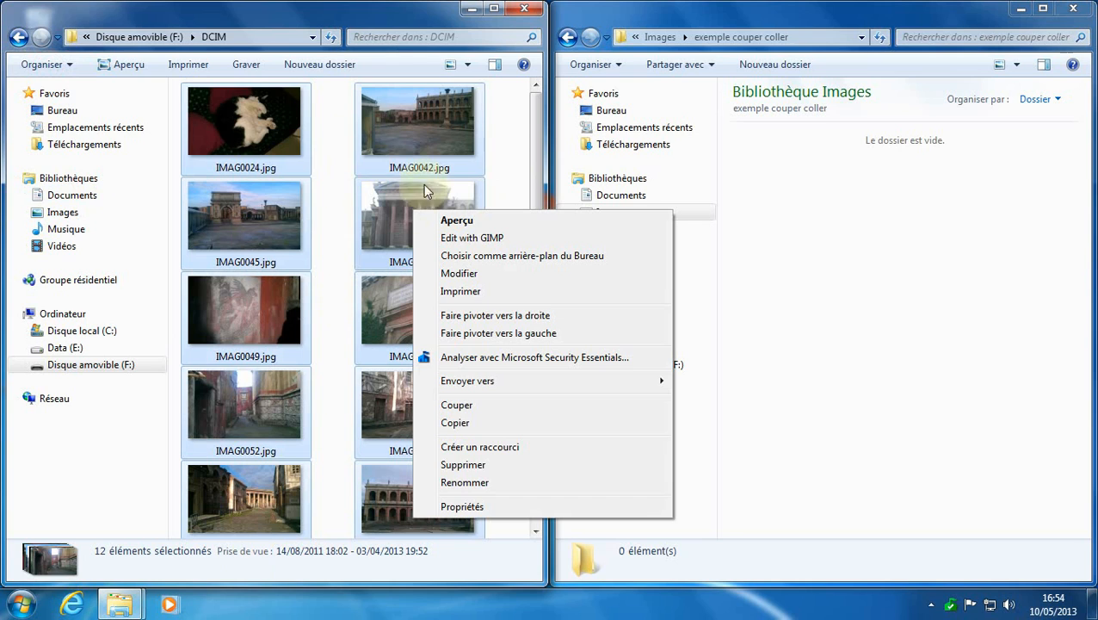
{"action": "left_click", "coordinate": [457, 404]}
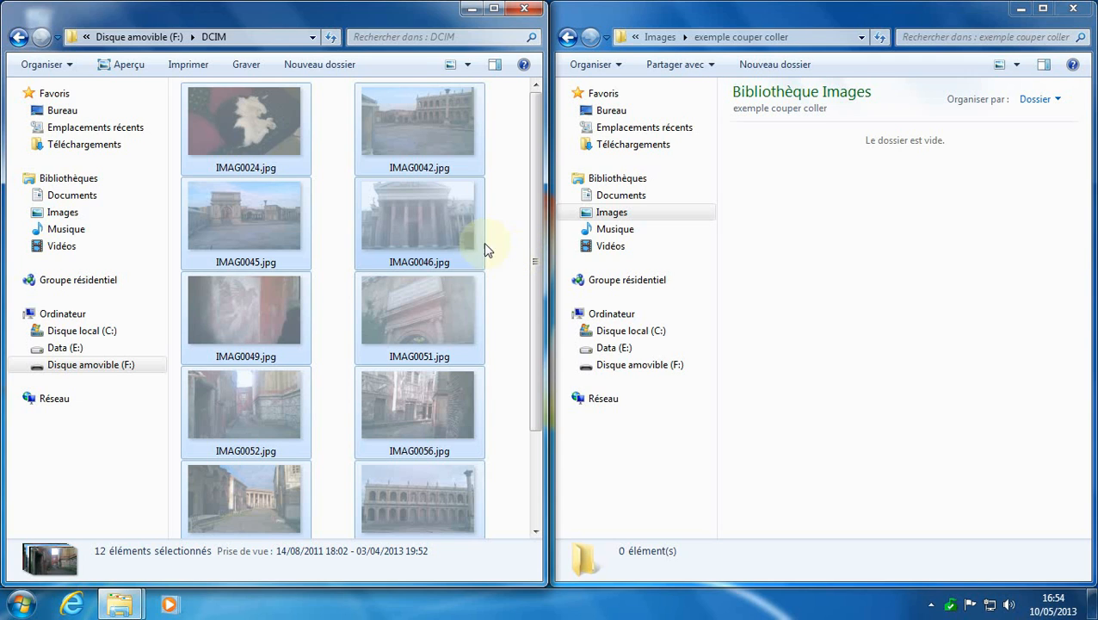
{"action": "right_click", "coordinate": [824, 208]}
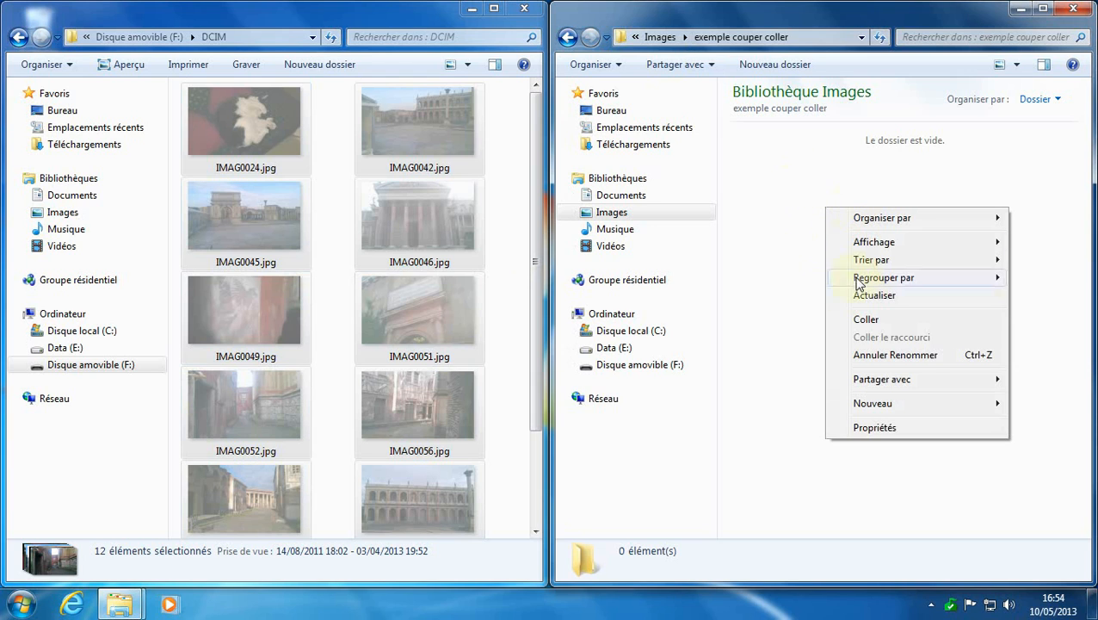
{"action": "left_click", "coordinate": [865, 320]}
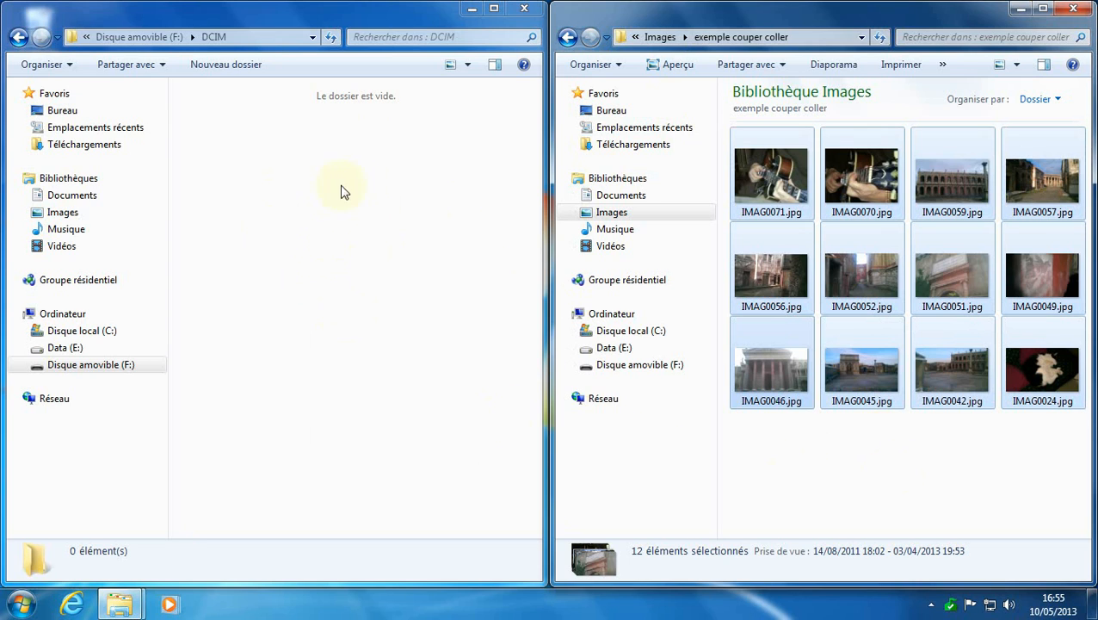
{"action": "left_click", "coordinate": [907, 465]}
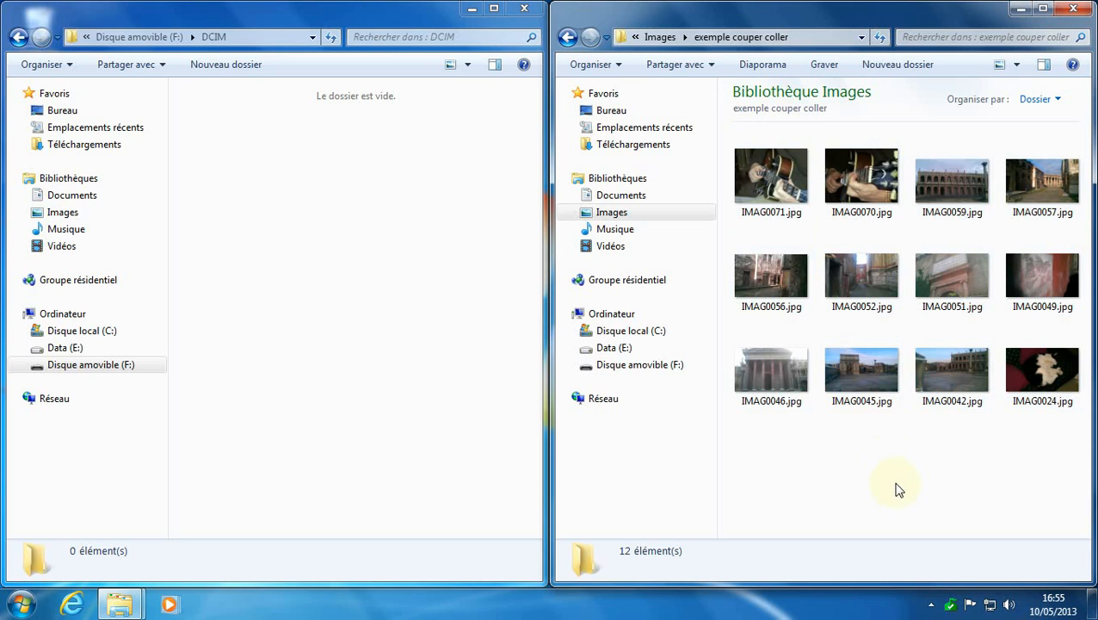
- Close both folder windows, "exemple couper coller" and DCIM
{"action": "left_click", "coordinate": [349, 134]}
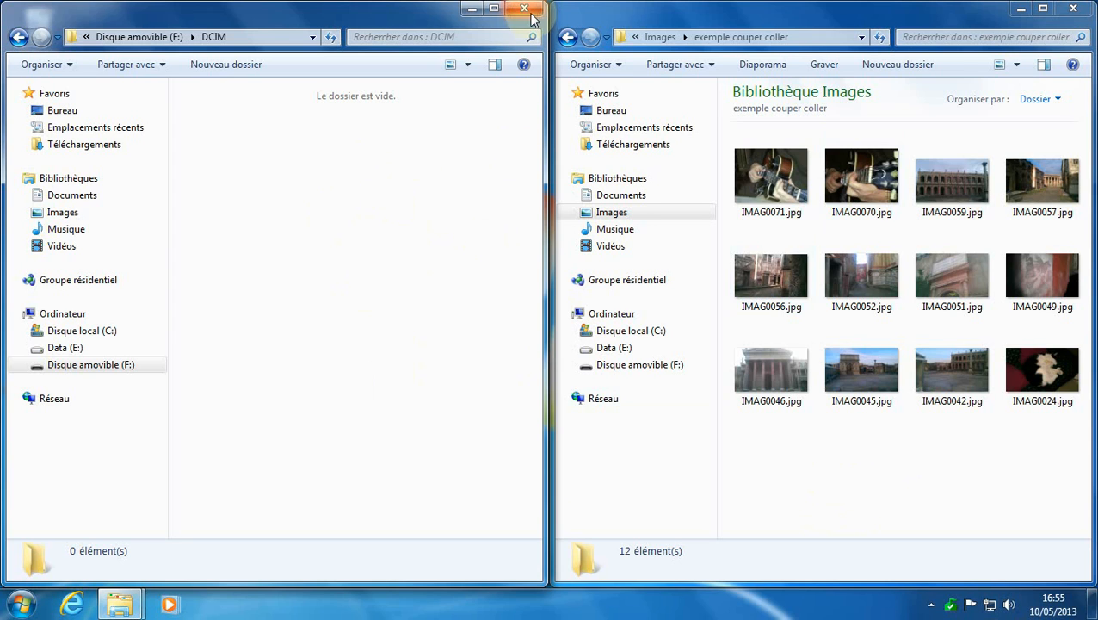
{"action": "left_click", "coordinate": [1074, 9]}
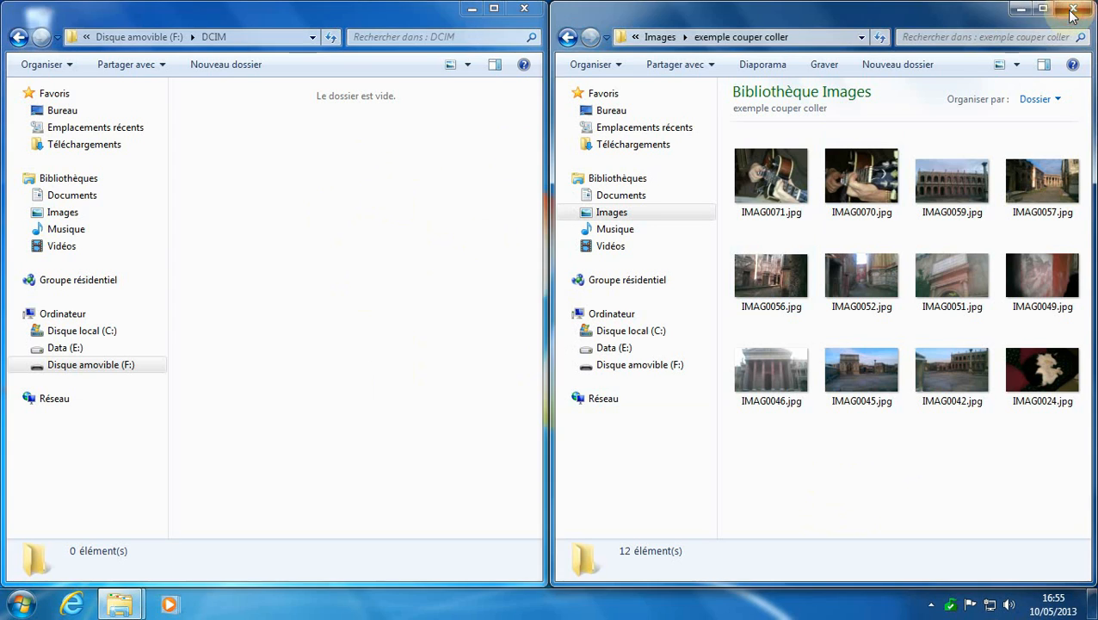
{"action": "left_click", "coordinate": [525, 10]}
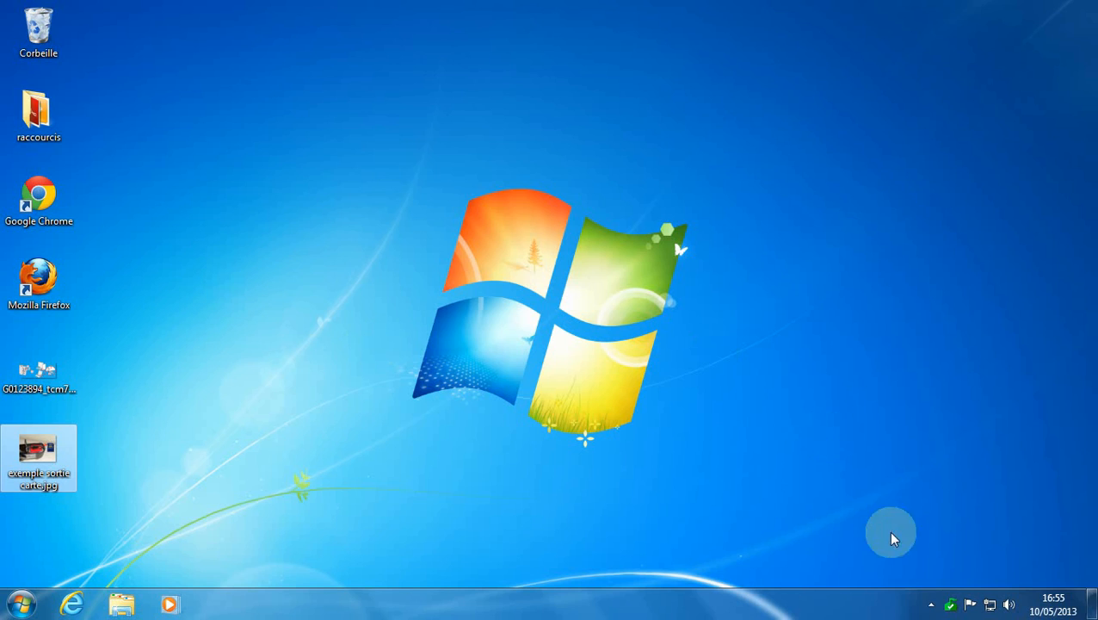
- Safely eject the removable disk (F:) and dismiss the notification
{"action": "left_click", "coordinate": [931, 605]}
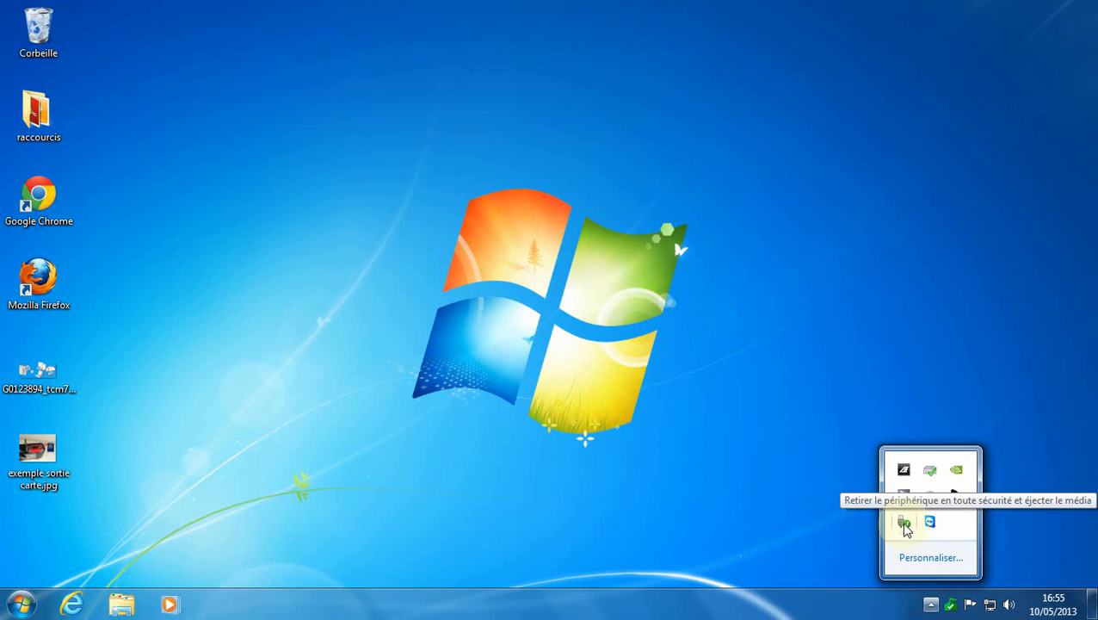
{"action": "left_click", "coordinate": [903, 523]}
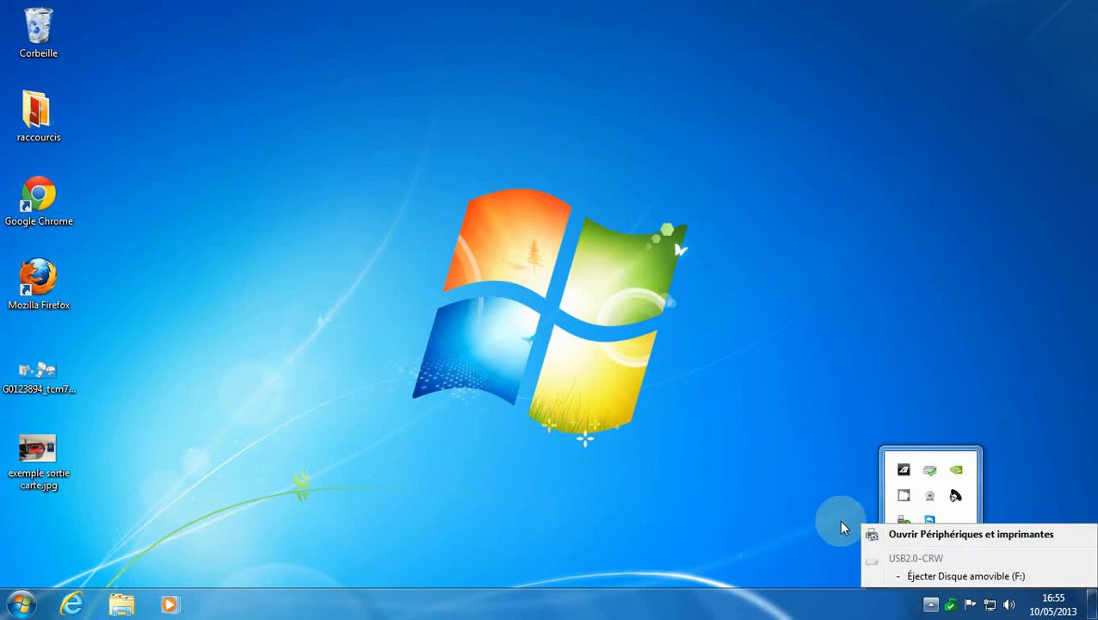
{"action": "left_click", "coordinate": [978, 577]}
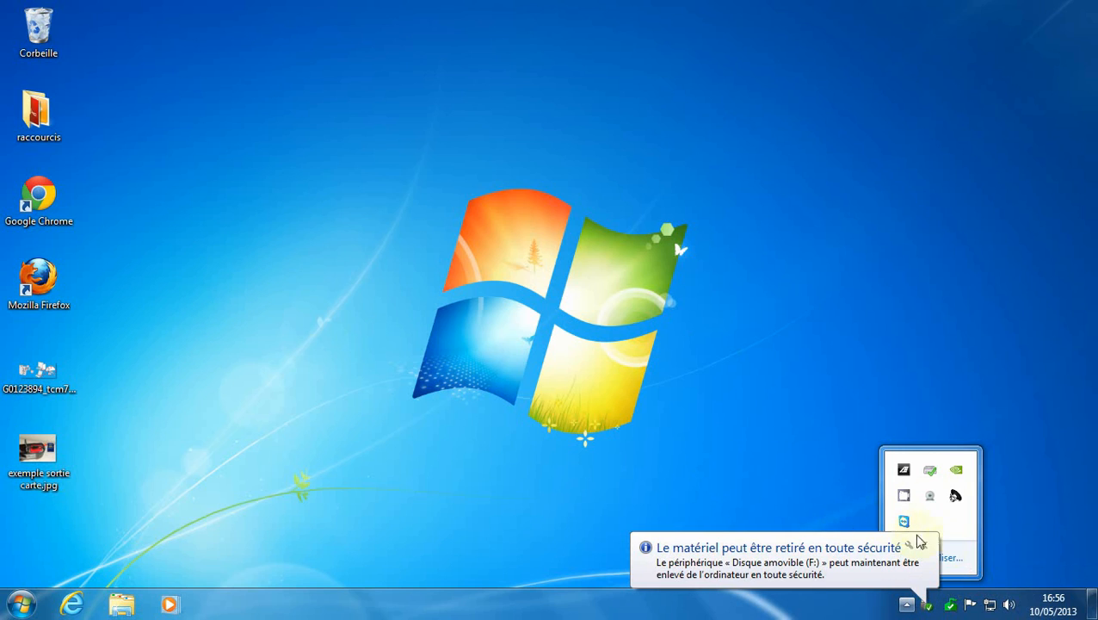
{"action": "left_click", "coordinate": [920, 542]}
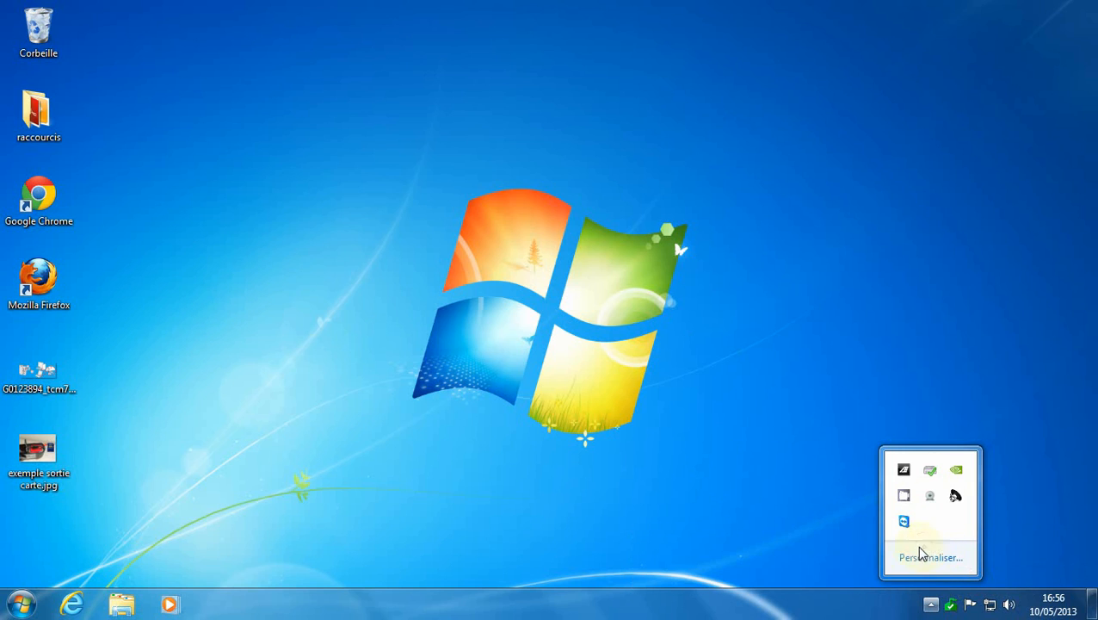
{"action": "left_click", "coordinate": [679, 469]}
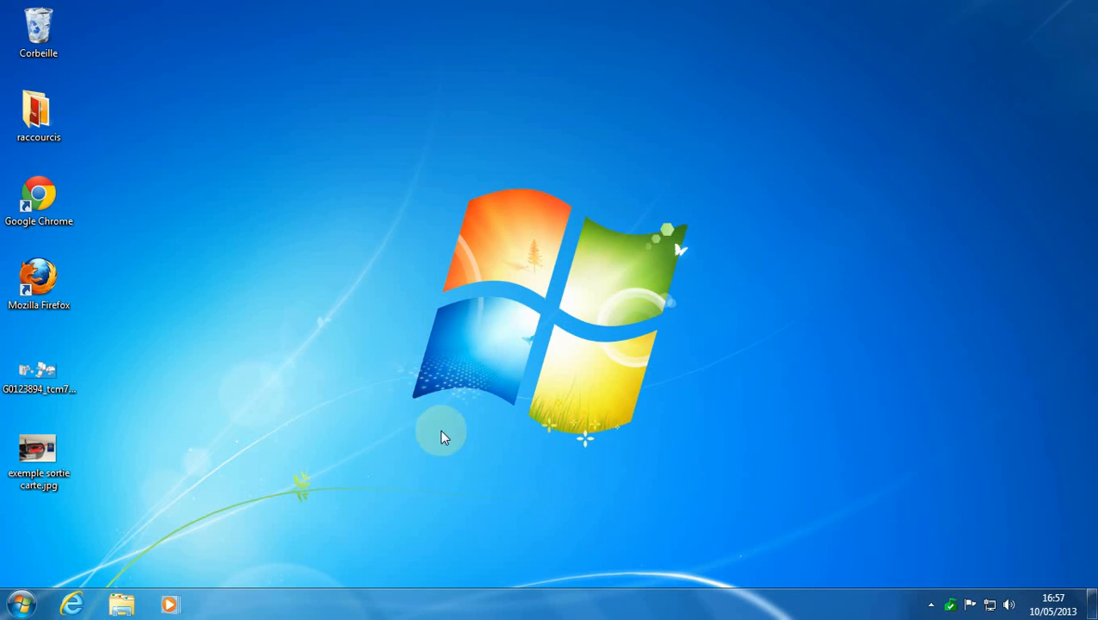
- Open the Musique library in a new window
{"action": "left_click", "coordinate": [20, 603]}
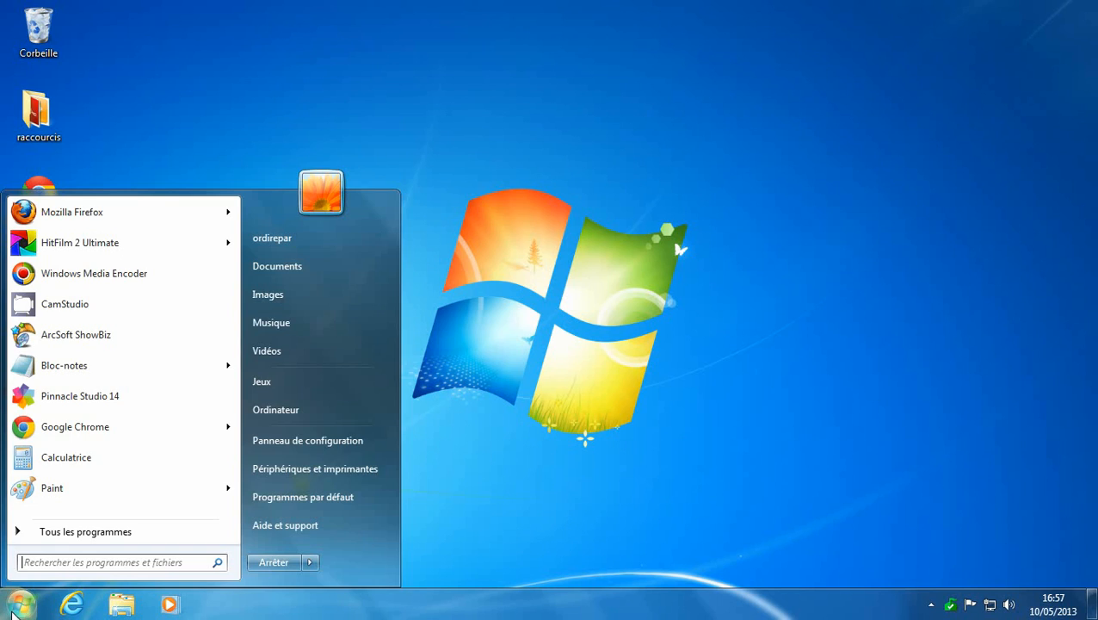
{"action": "left_click", "coordinate": [275, 323]}
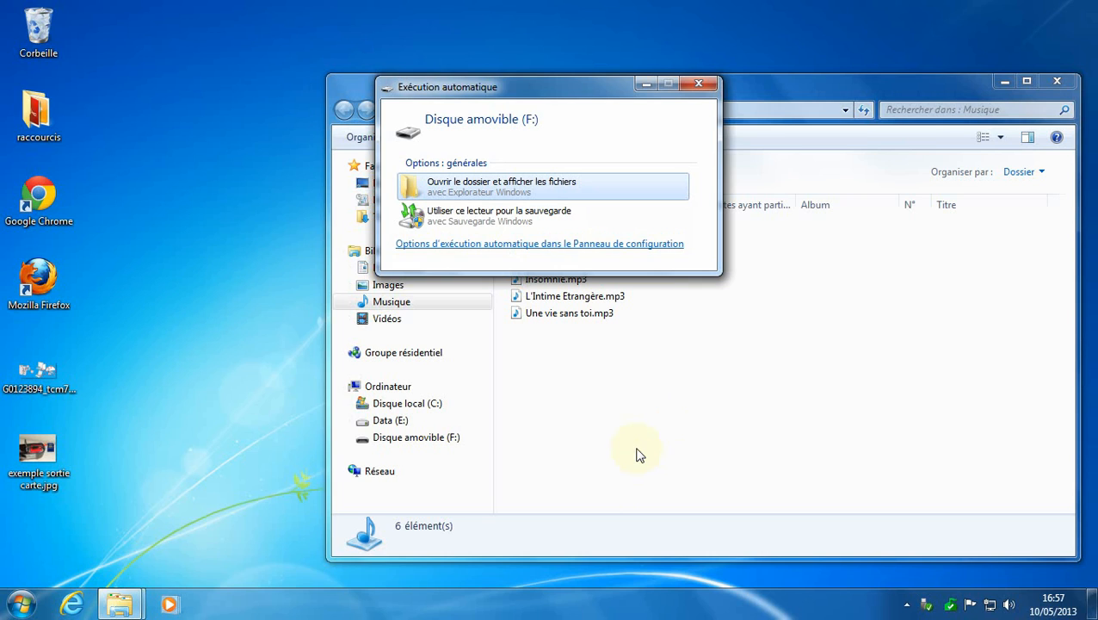
- Open the files of the removable disk (F:) and arrange its window side by side with the Musique library window
{"action": "left_click", "coordinate": [526, 188]}
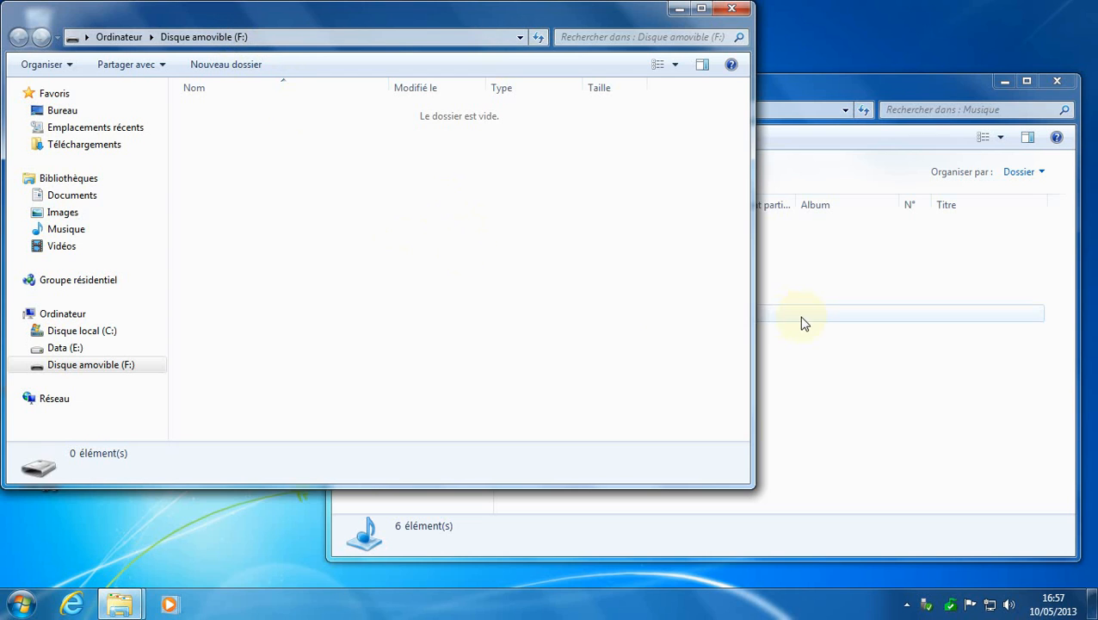
{"action": "left_click", "coordinate": [872, 83]}
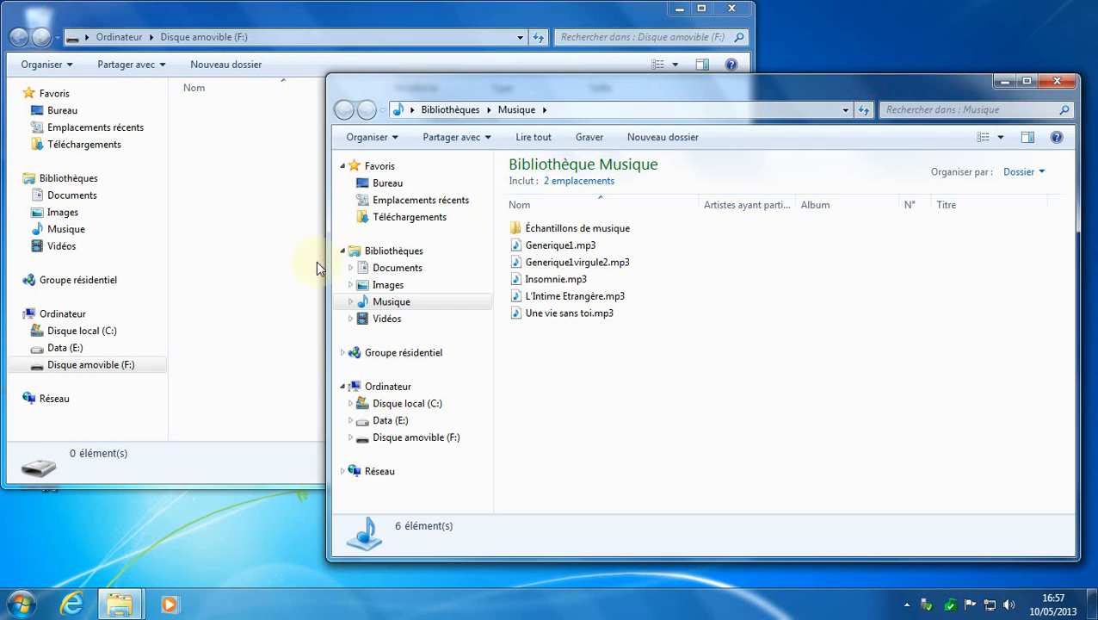
{"action": "left_click", "coordinate": [306, 33]}
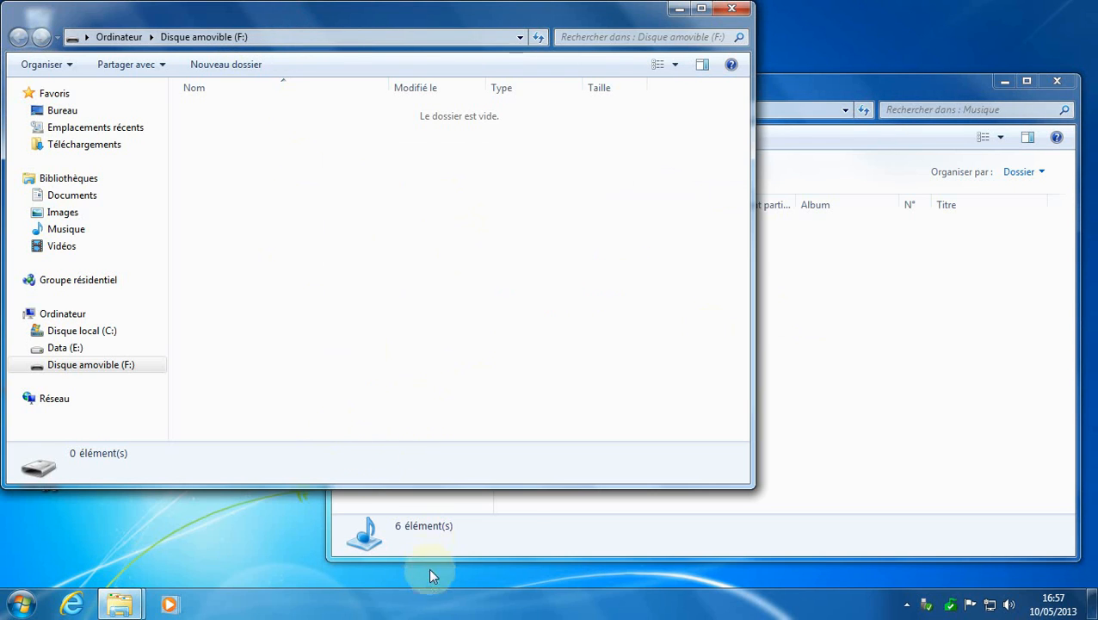
{"action": "right_click", "coordinate": [428, 609]}
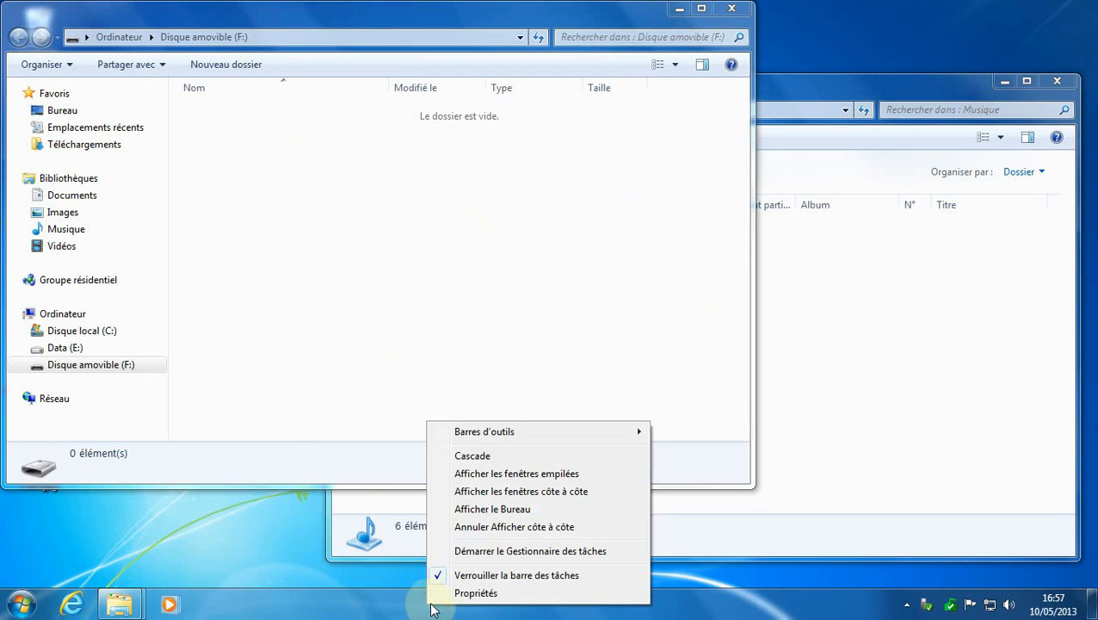
{"action": "left_click", "coordinate": [506, 491]}
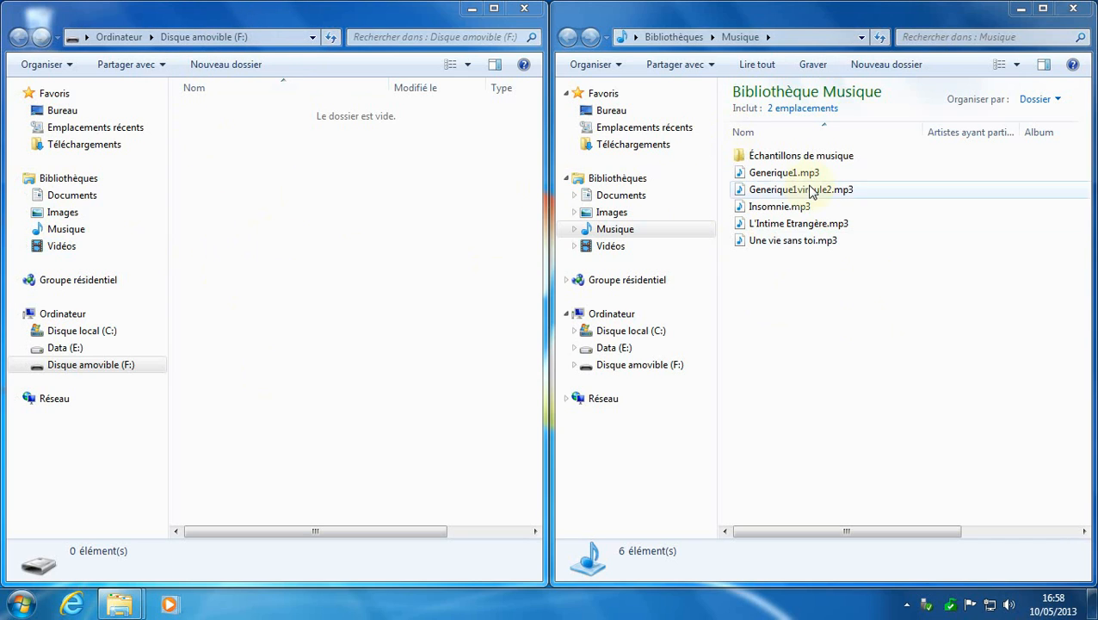
- Select all five MP3 files in the Musique library, once as a group and once as a range, clearing each selection
{"action": "left_click_drag", "start_coordinate": [849, 282], "coordinate": [785, 176]}
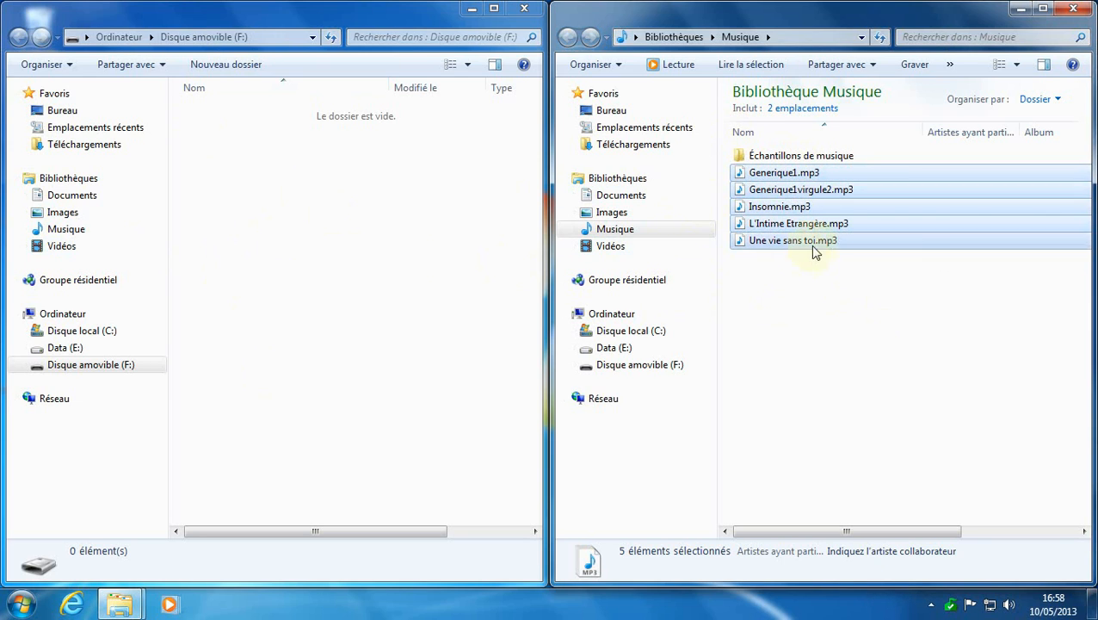
{"action": "left_click_drag", "start_coordinate": [840, 286], "coordinate": [725, 178]}
{"action": "left_click", "coordinate": [792, 269]}
{"action": "left_click", "coordinate": [785, 175]}
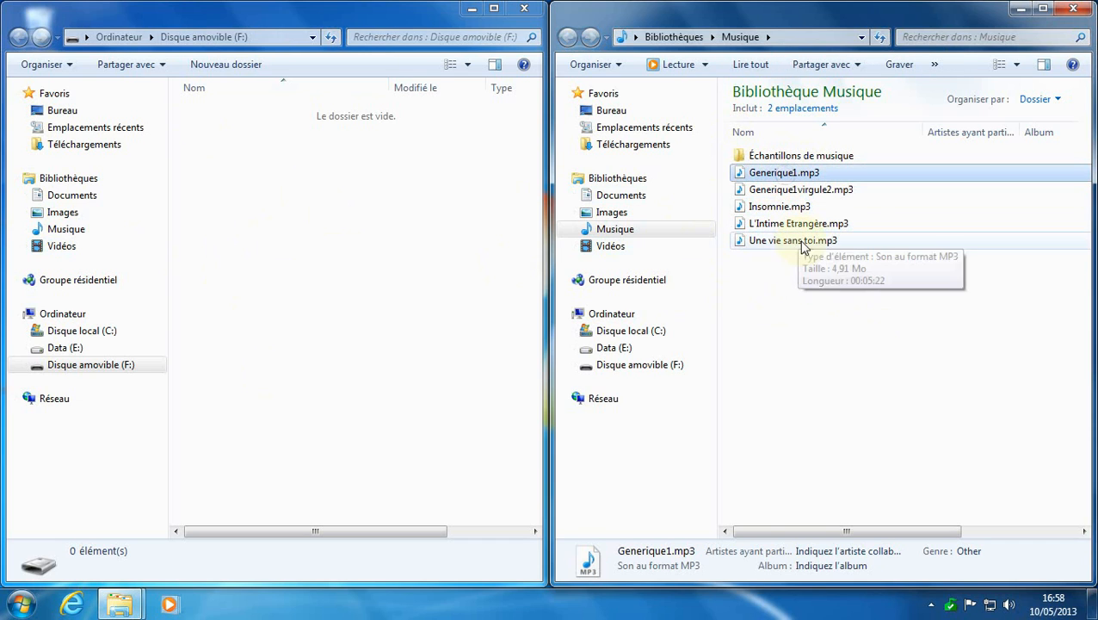
{"action": "left_click", "coordinate": [797, 244], "text": "shift"}
{"action": "left_click", "coordinate": [812, 335]}
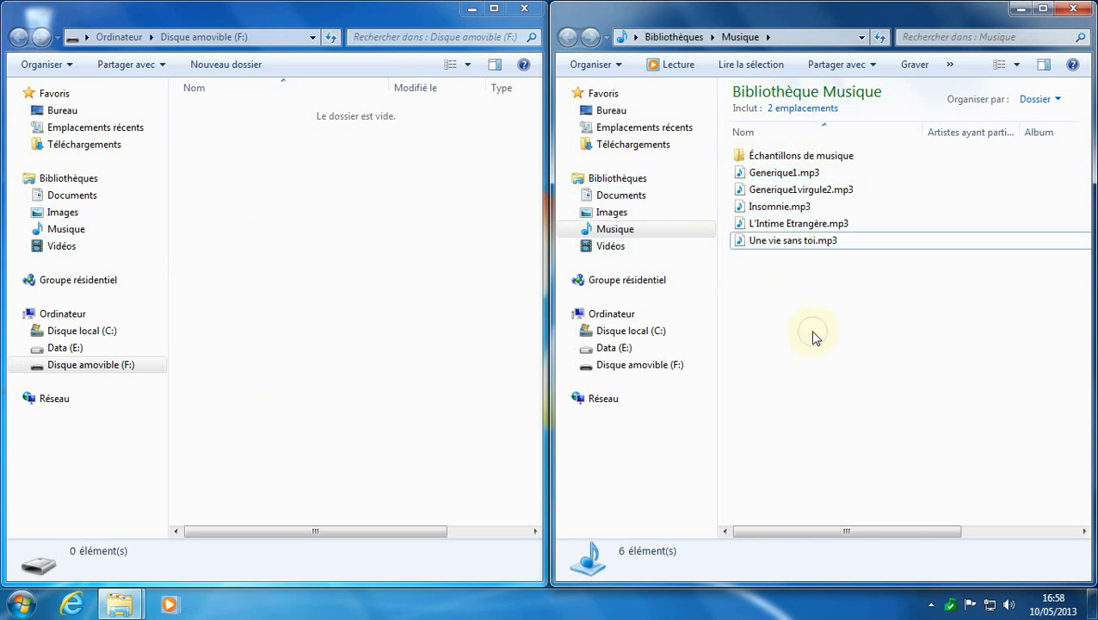
- Select the range from Generique1.mp3 to Insomnie.mp3, and separately only Generique1.mp3, Insomnie.mp3 and Une vie sans toi.mp3, clearing each selection
{"action": "left_click", "coordinate": [771, 173]}
{"action": "left_click", "coordinate": [775, 207], "text": "shift"}
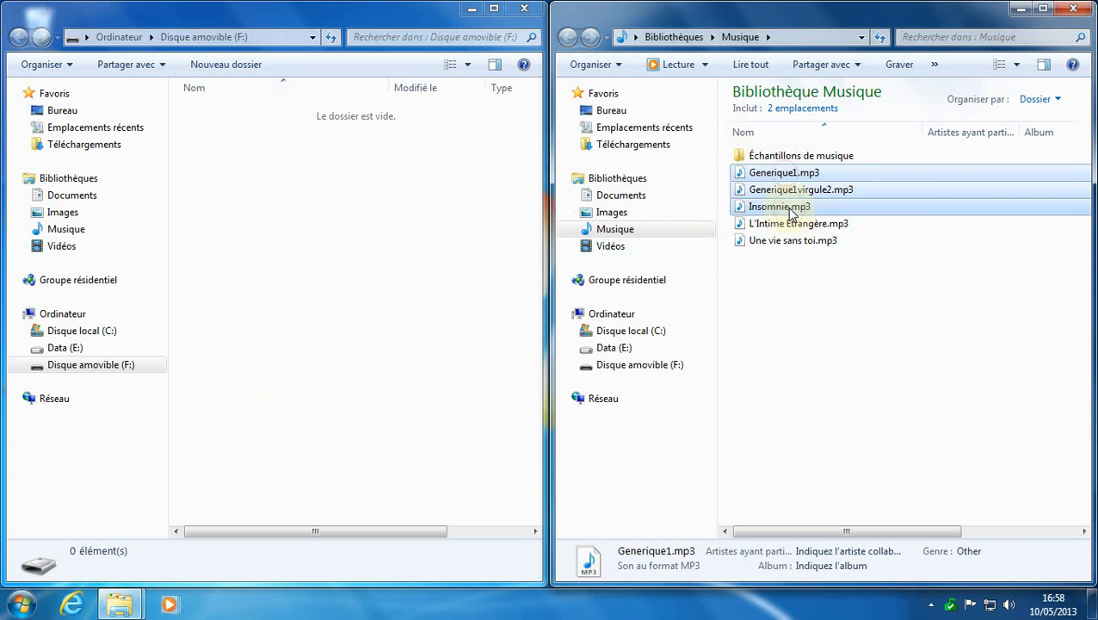
{"action": "left_click", "coordinate": [779, 308]}
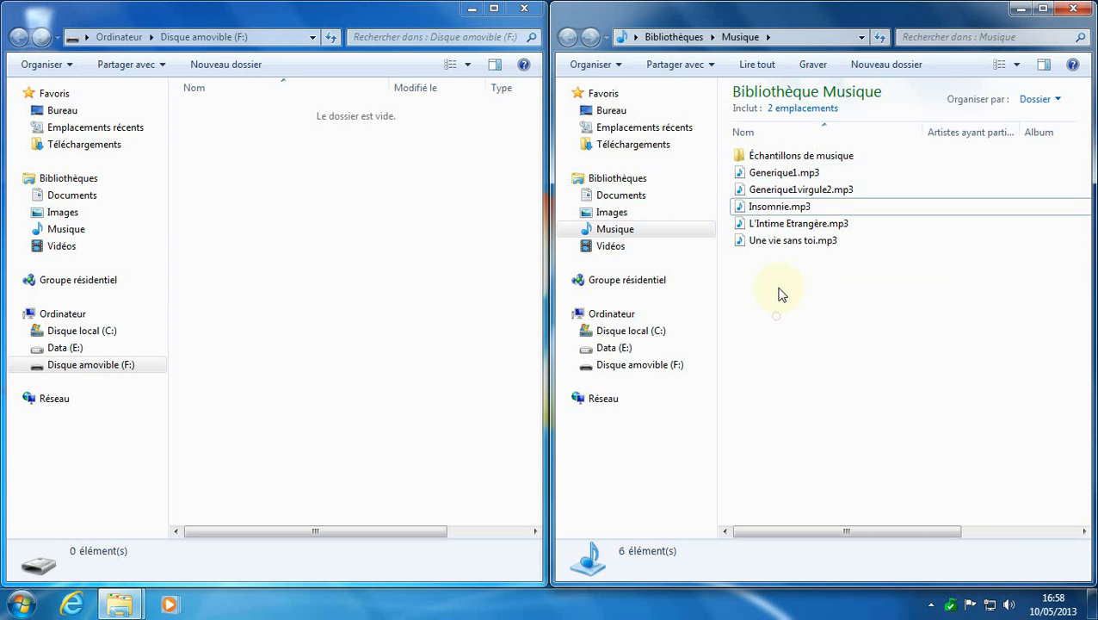
{"action": "left_click", "coordinate": [772, 173]}
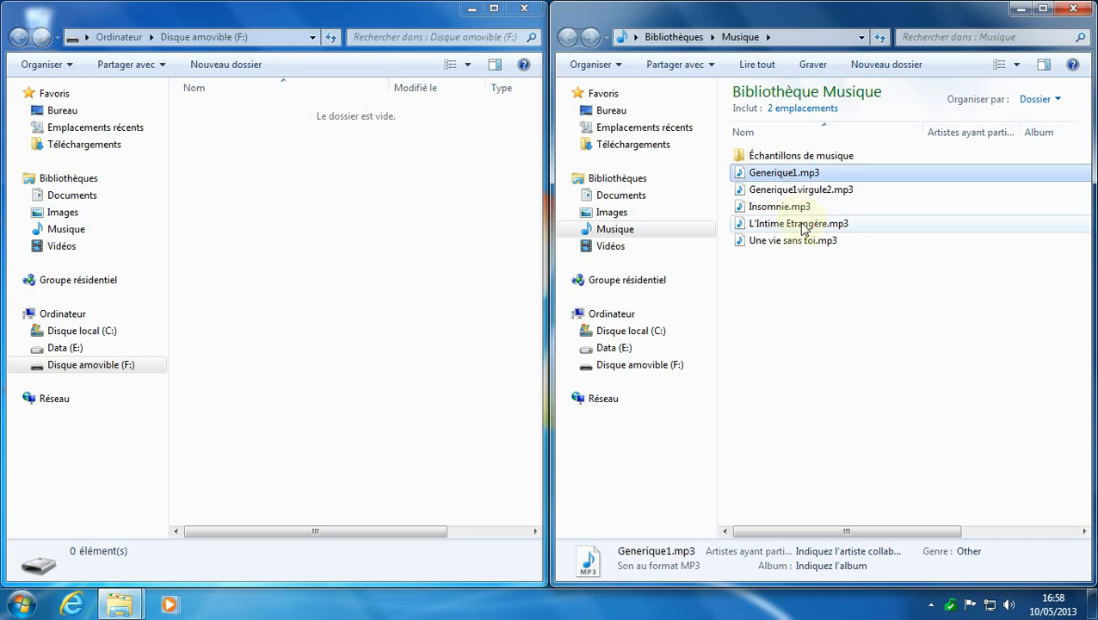
{"action": "left_click", "coordinate": [779, 207], "text": "ctrl"}
{"action": "left_click", "coordinate": [802, 243], "text": "ctrl"}
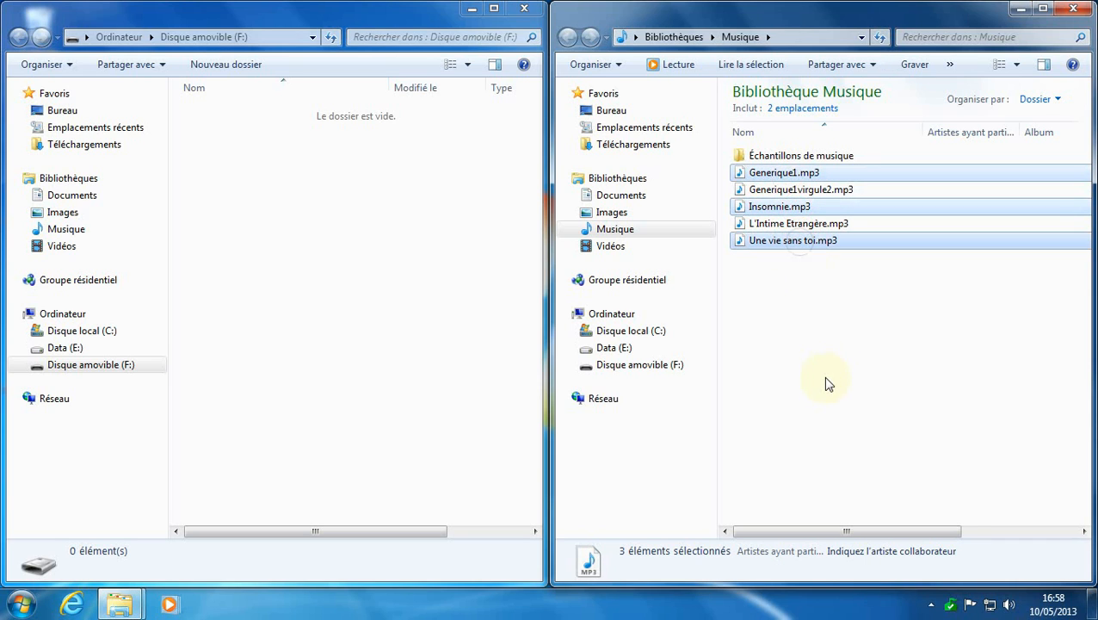
{"action": "left_click", "coordinate": [839, 352]}
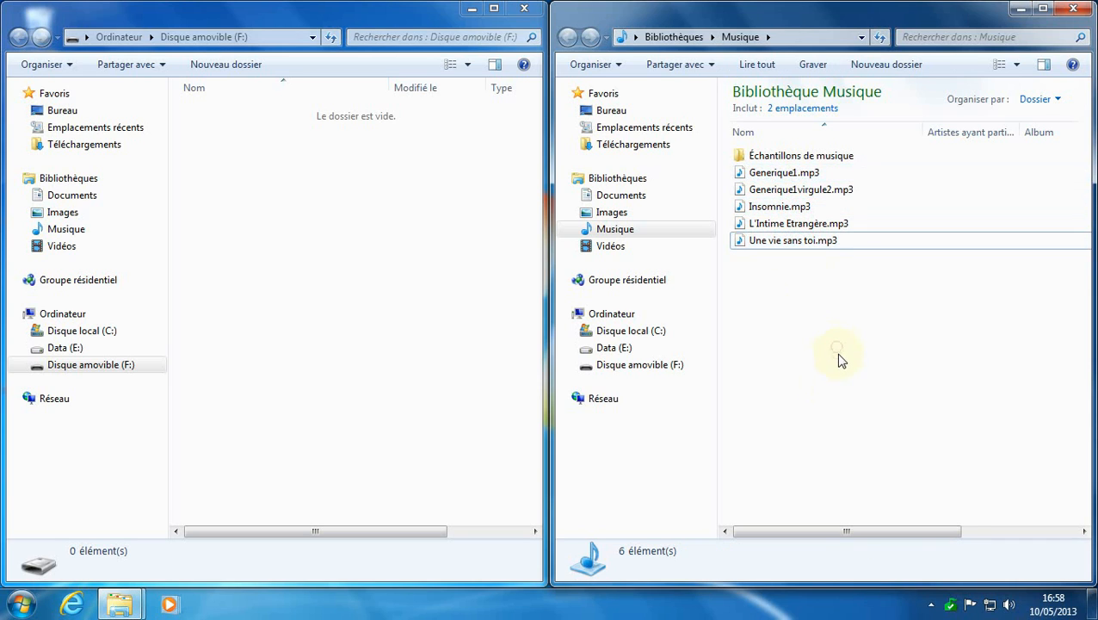
- Copy all five MP3 files from the Musique library, paste them onto the removable disk (F:), and deselect the files in both windows
{"action": "left_click_drag", "start_coordinate": [809, 336], "coordinate": [737, 169]}
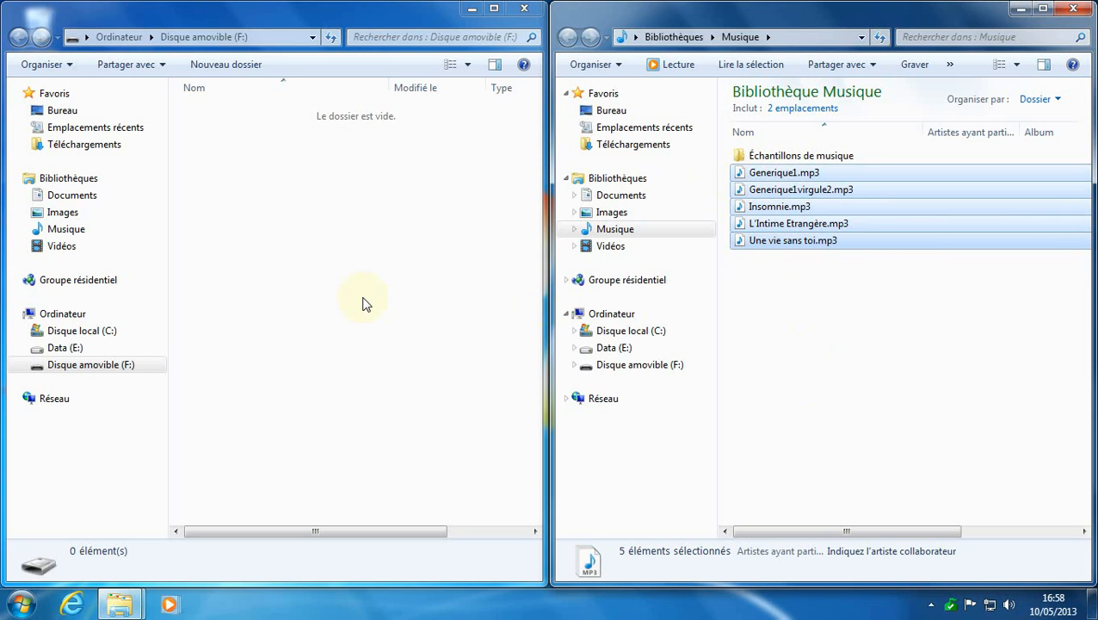
{"action": "right_click", "coordinate": [787, 186]}
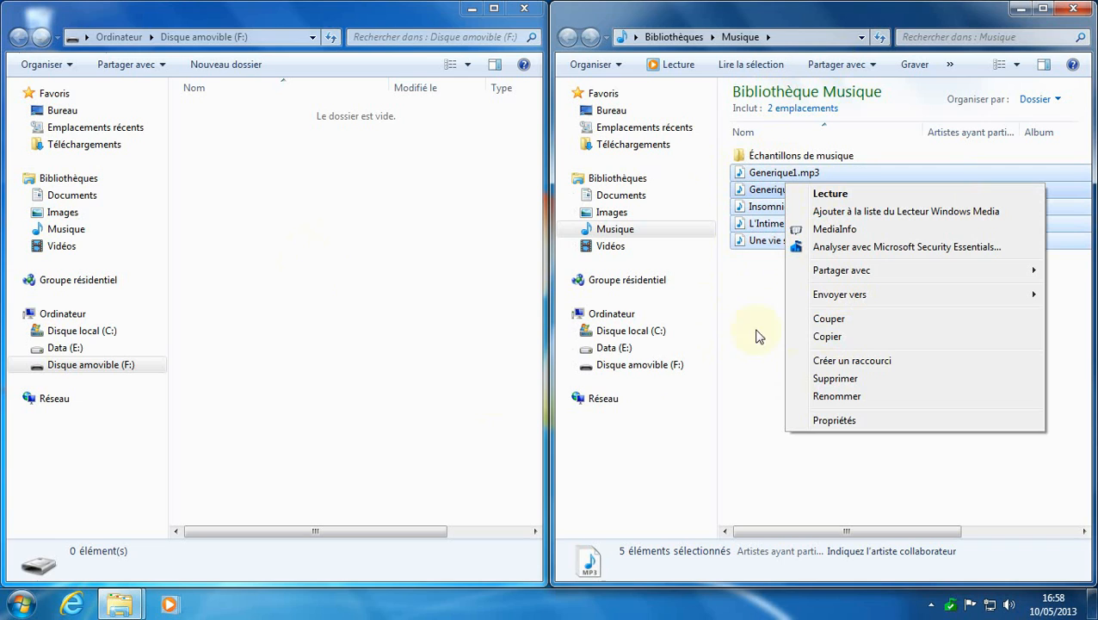
{"action": "left_click", "coordinate": [827, 337]}
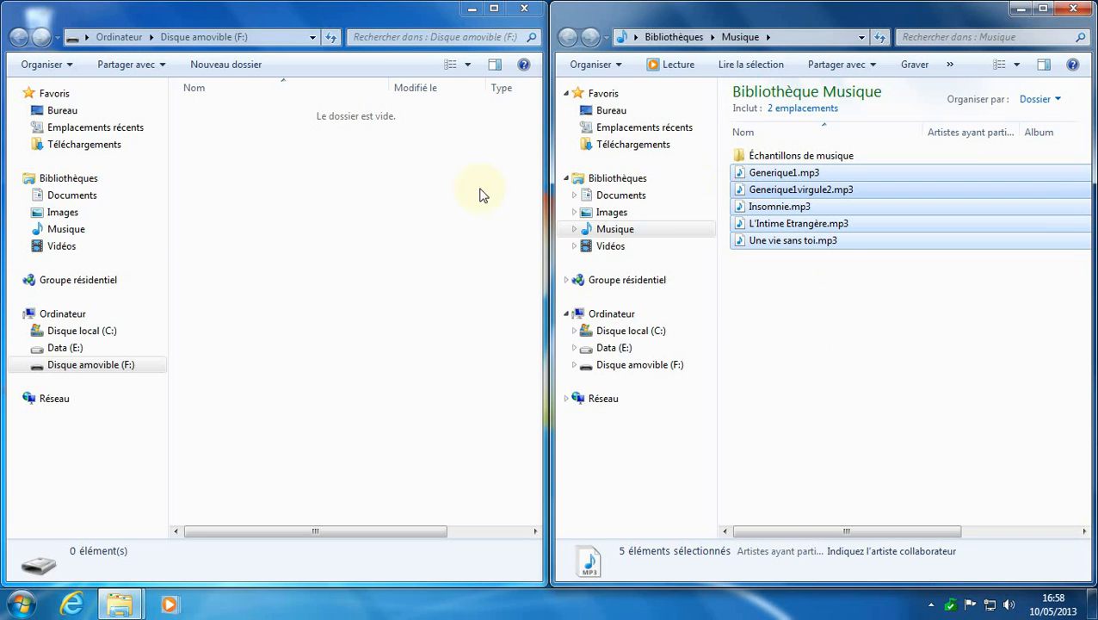
{"action": "left_click", "coordinate": [302, 207]}
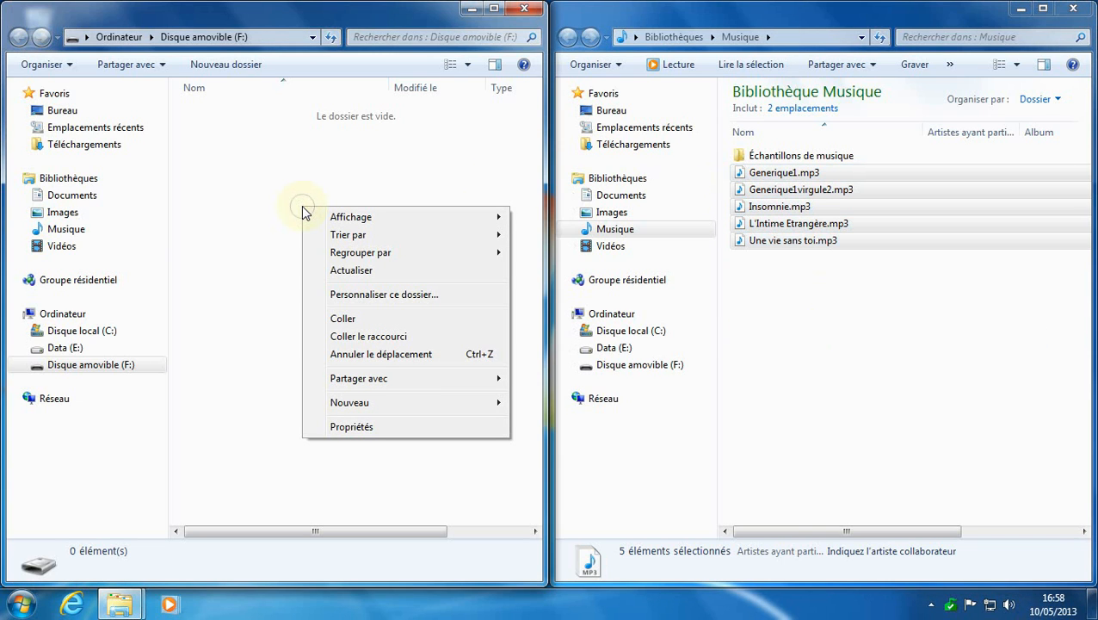
{"action": "left_click", "coordinate": [336, 319]}
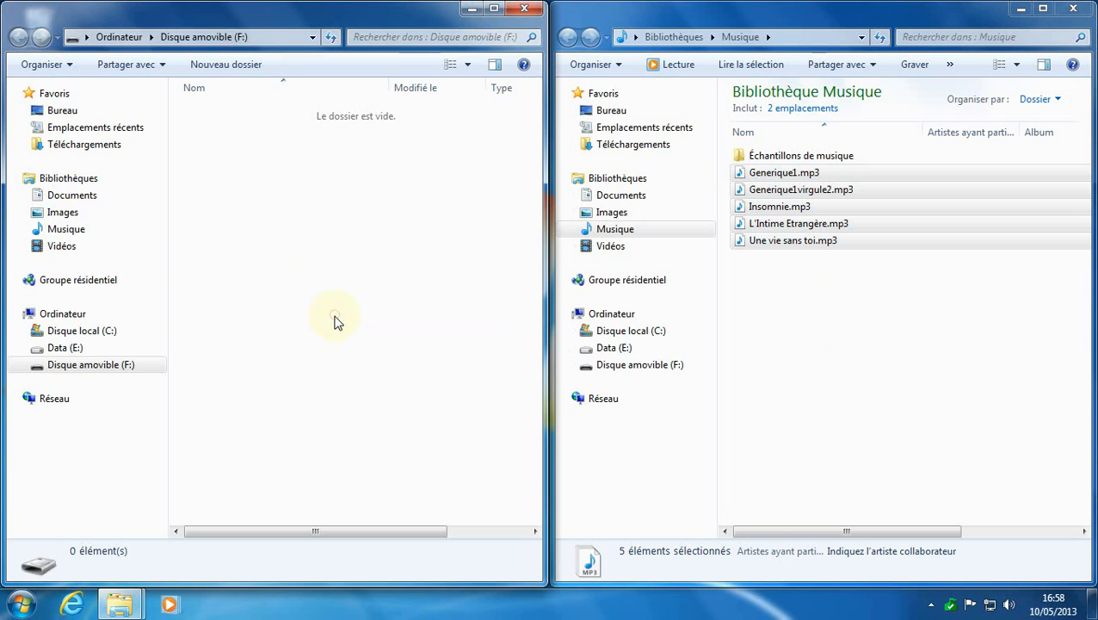
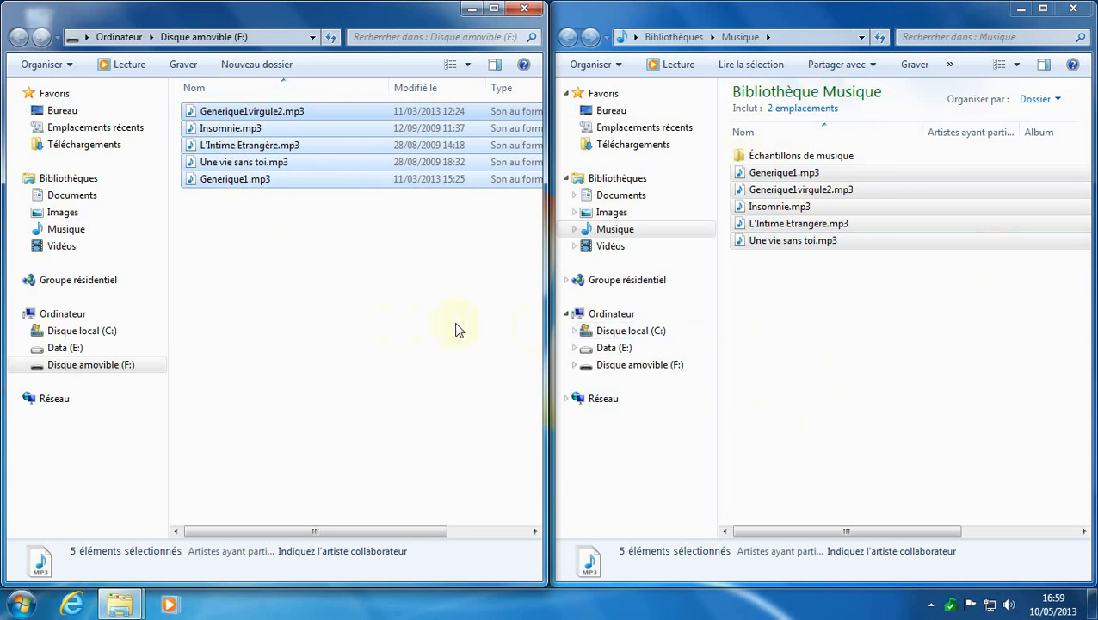
{"action": "left_click", "coordinate": [329, 286]}
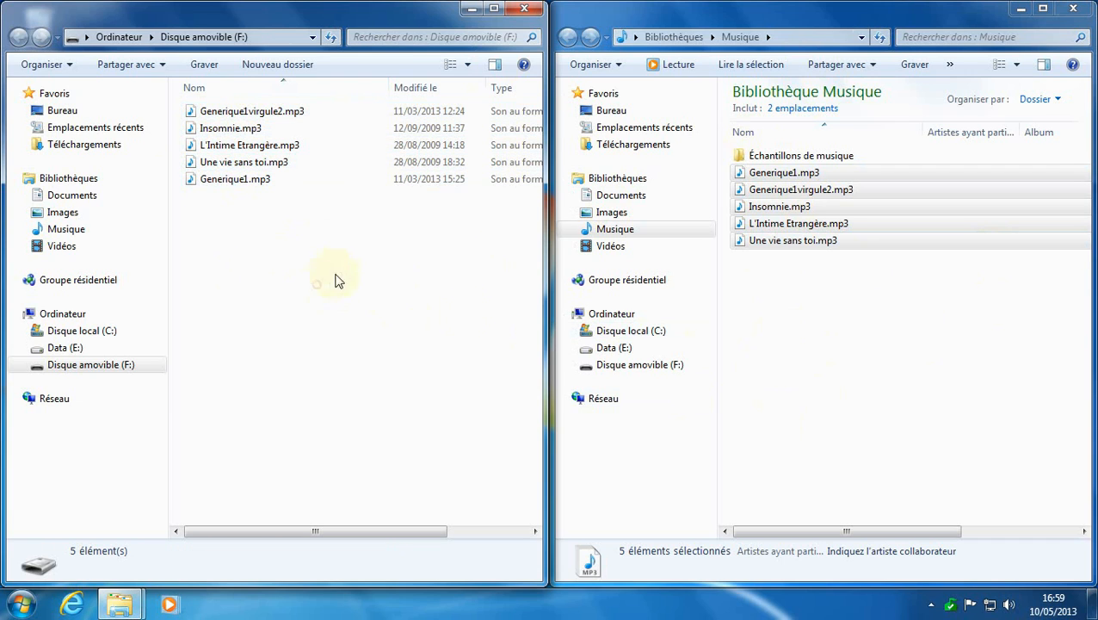
{"action": "left_click", "coordinate": [850, 331]}
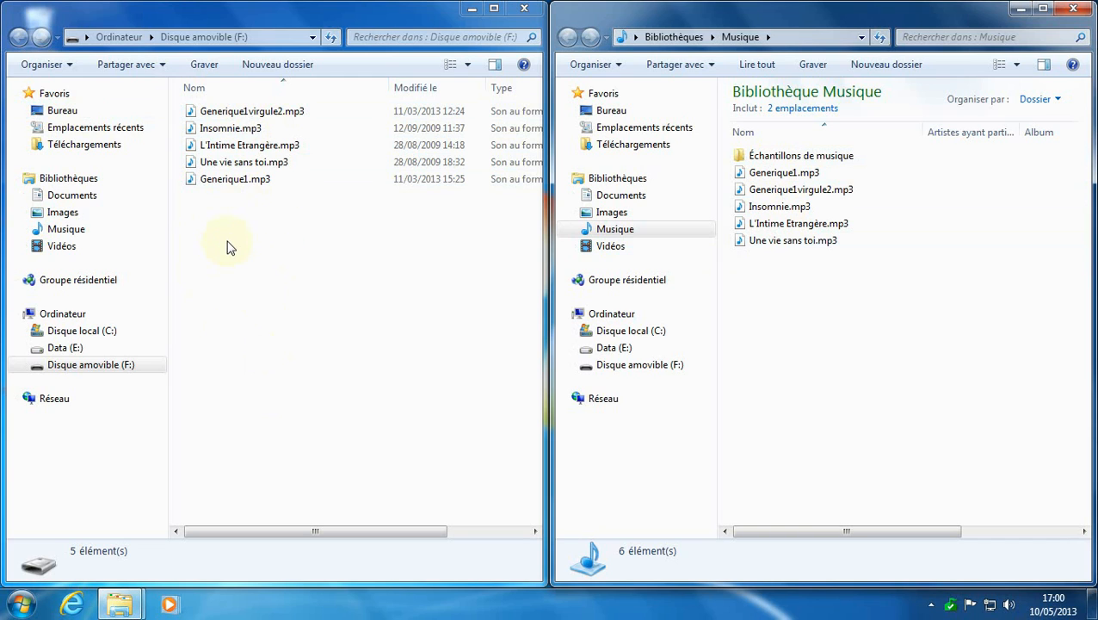
- Create a folder named "generique" on the removable disk (F:) and move Generique1virgule2.mp3 and Generique1.mp3 into it
{"action": "left_click", "coordinate": [268, 66]}
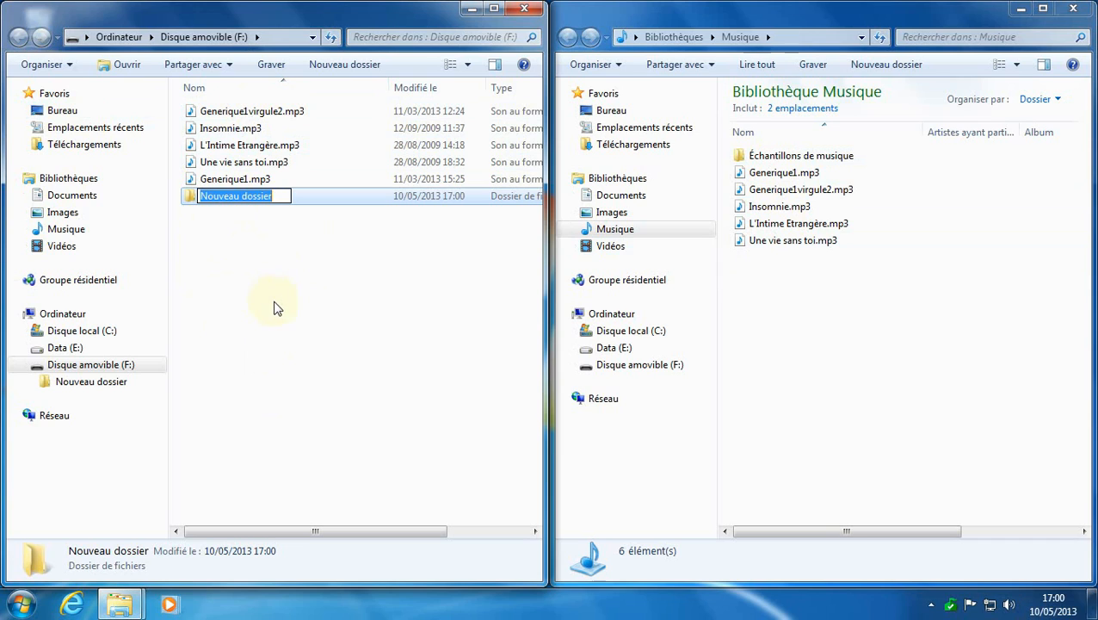
{"action": "type", "text": "generique"}
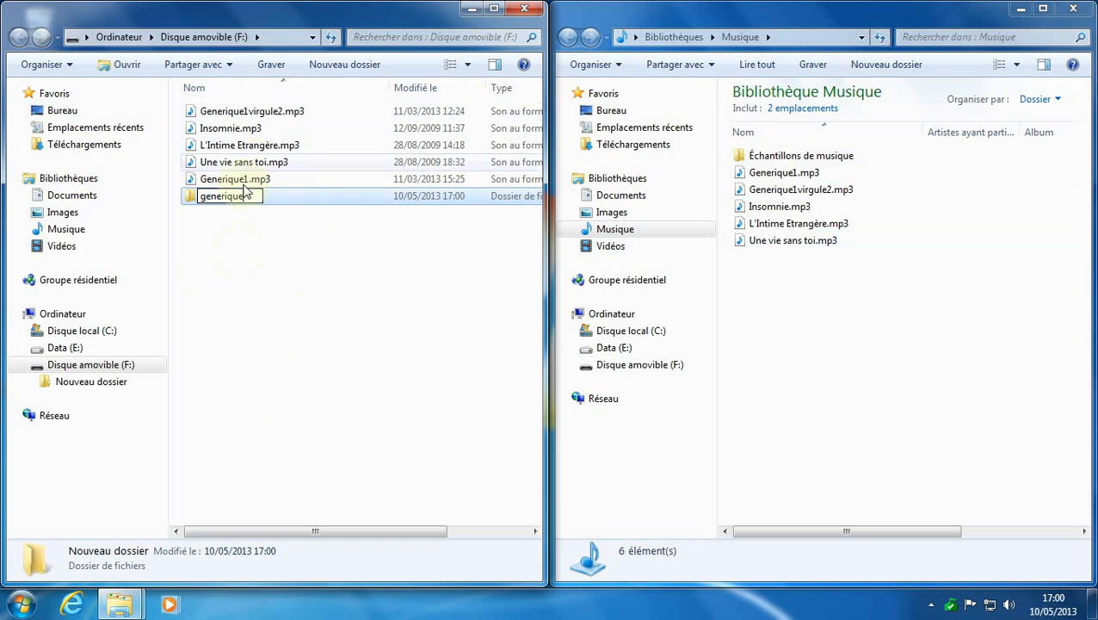
{"action": "left_click", "coordinate": [235, 256]}
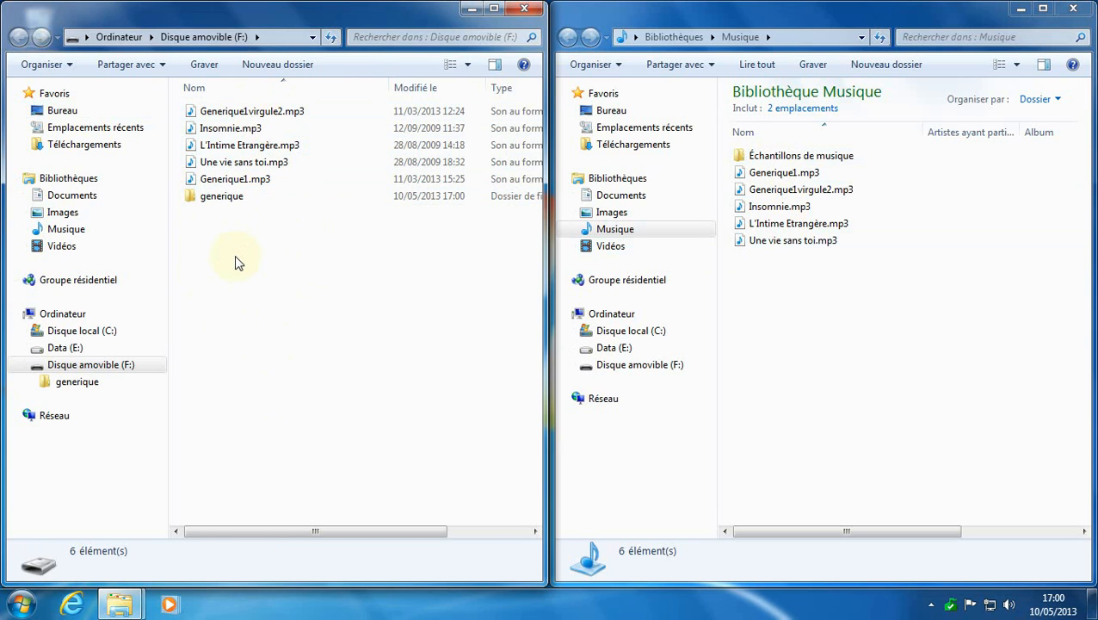
{"action": "left_click", "coordinate": [231, 118]}
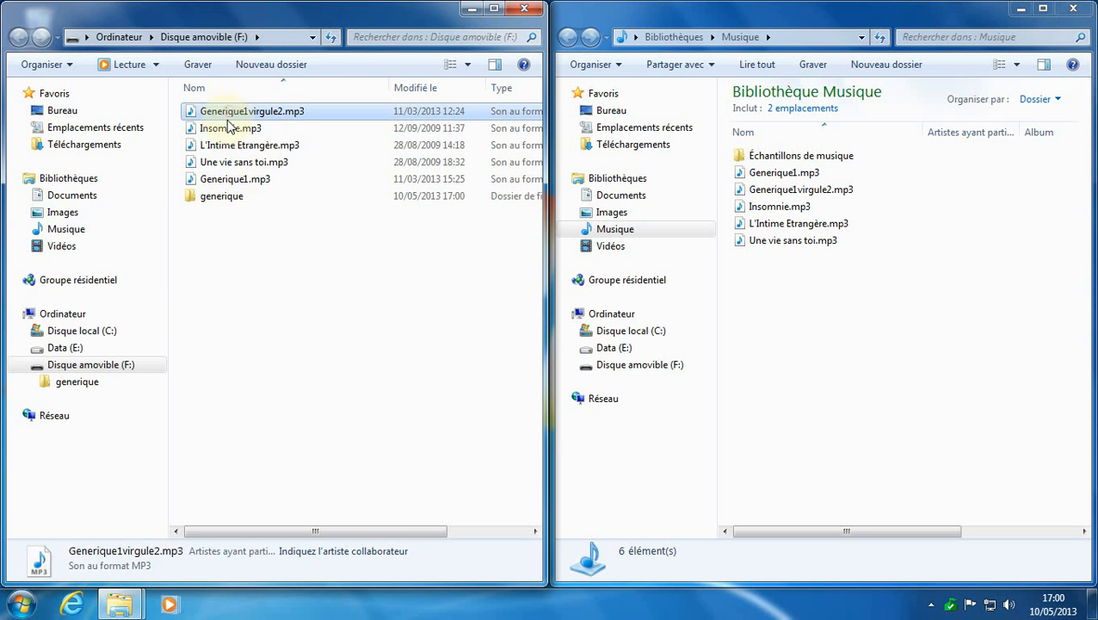
{"action": "left_click", "coordinate": [244, 178], "text": "ctrl"}
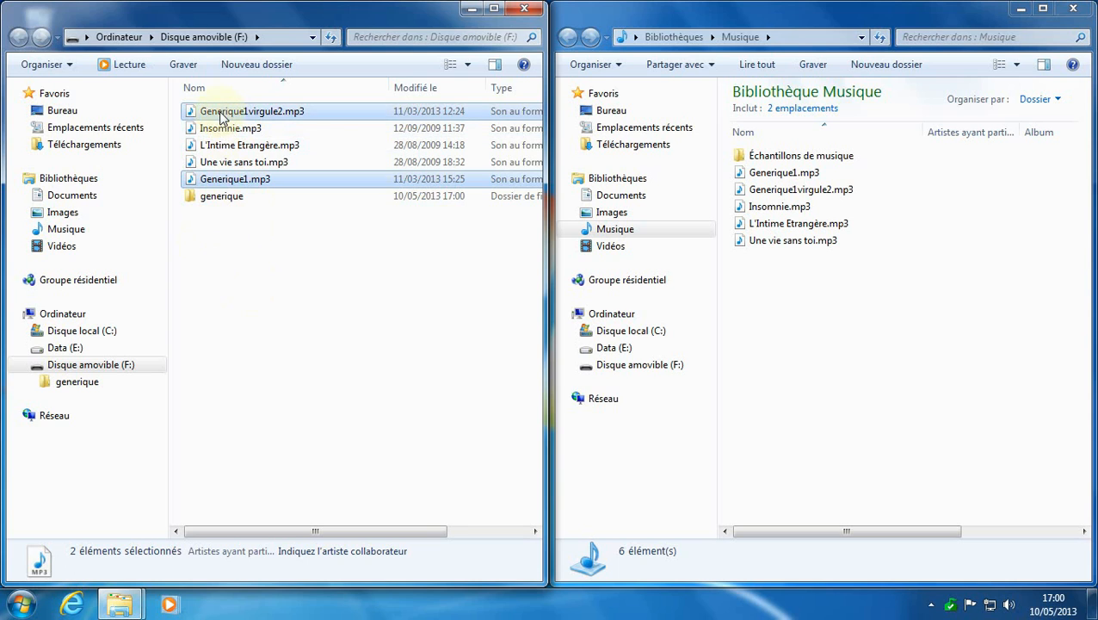
{"action": "left_click_drag", "start_coordinate": [206, 114], "coordinate": [213, 198]}
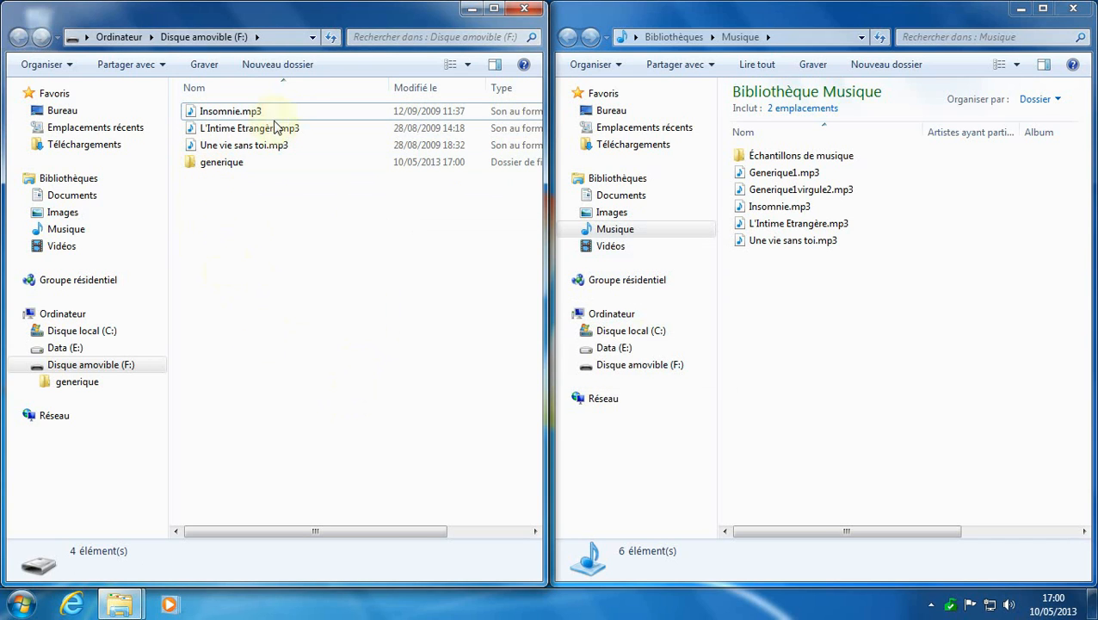
- Create a folder named "chansons" on the removable disk (F:) and move Insomnie.mp3, L'Intime Etrangère.mp3 and Une vie sans toi.mp3 into it
{"action": "left_click", "coordinate": [277, 64]}
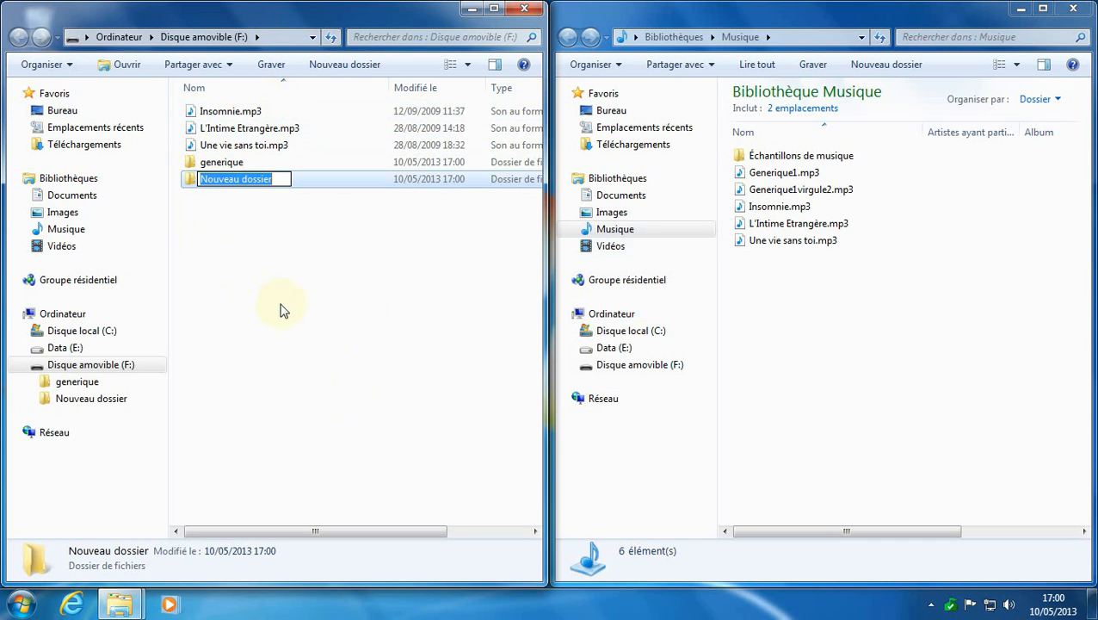
{"action": "type", "text": "chansons"}
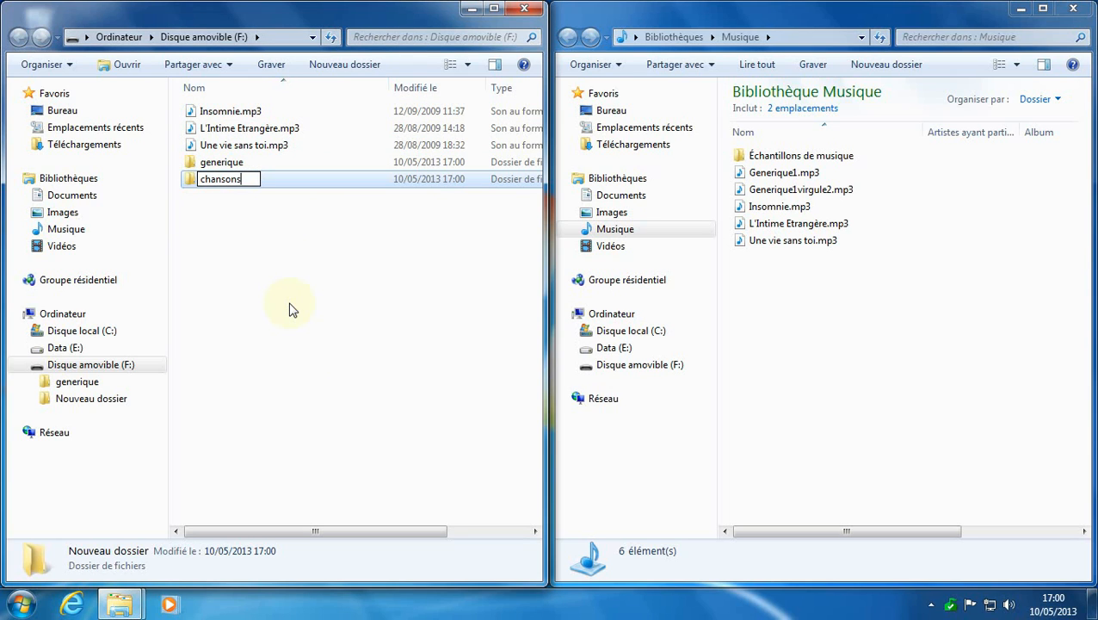
{"action": "key", "text": "Return"}
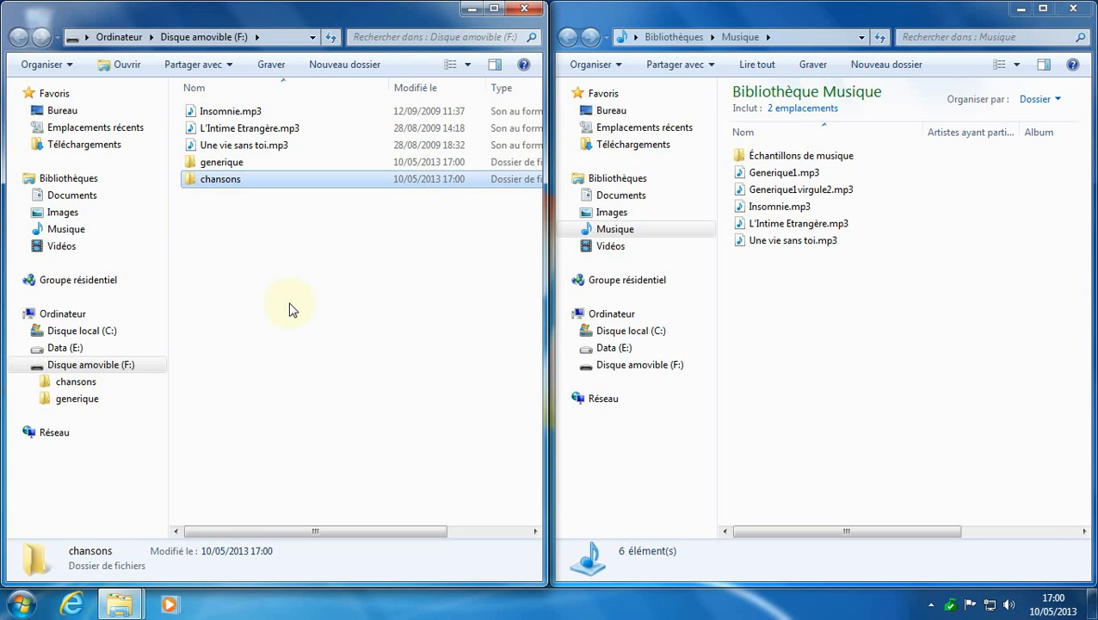
{"action": "left_click", "coordinate": [248, 115]}
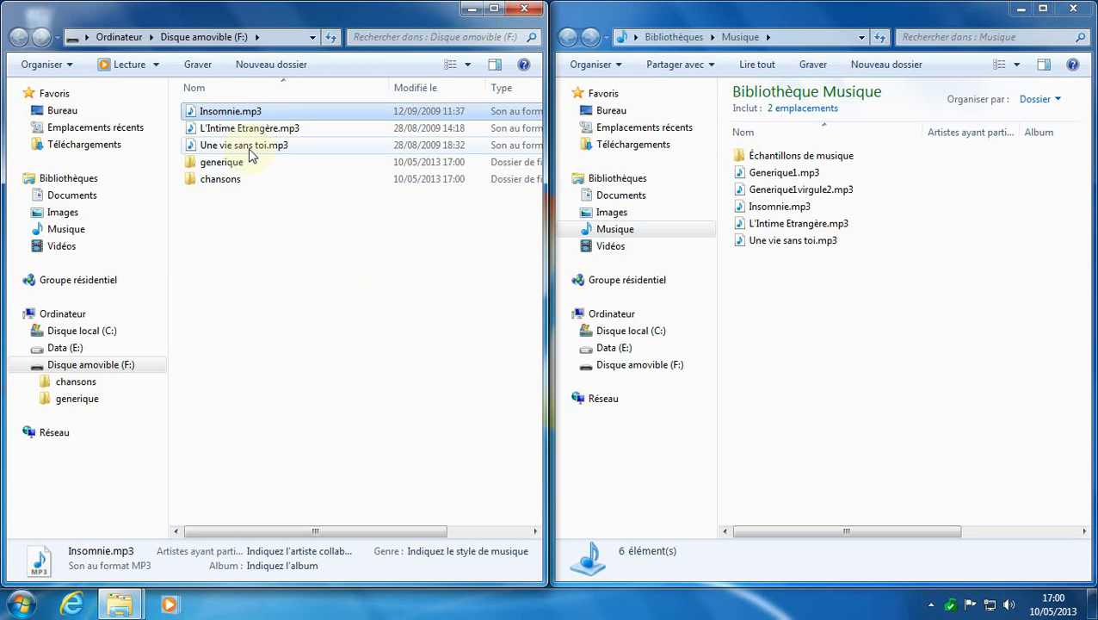
{"action": "left_click", "coordinate": [250, 146], "text": "shift"}
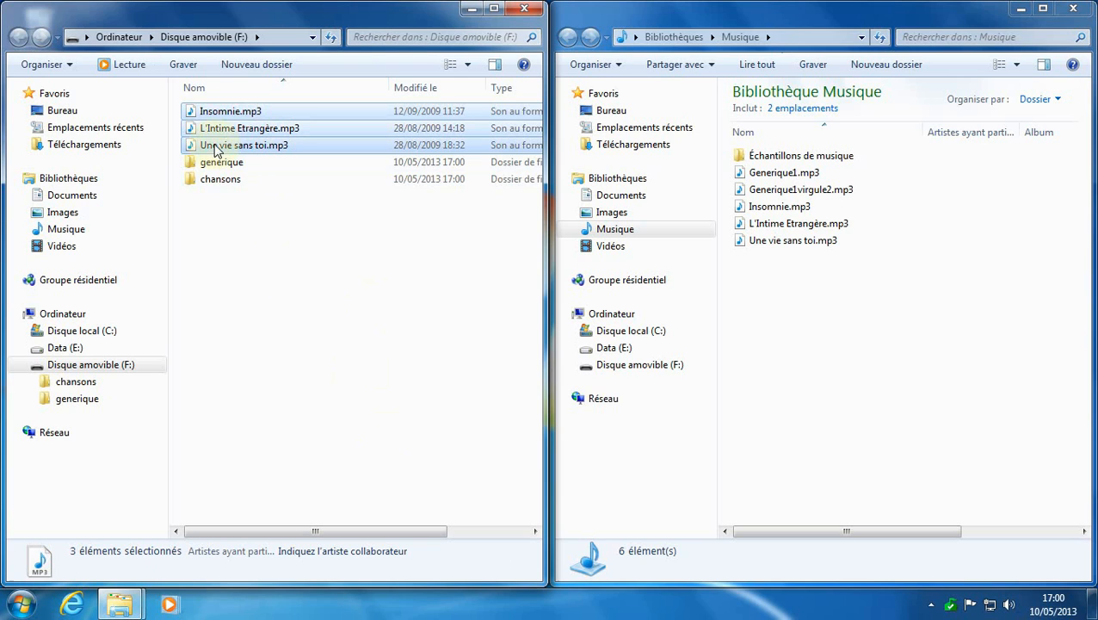
{"action": "left_click_drag", "start_coordinate": [217, 148], "coordinate": [243, 188]}
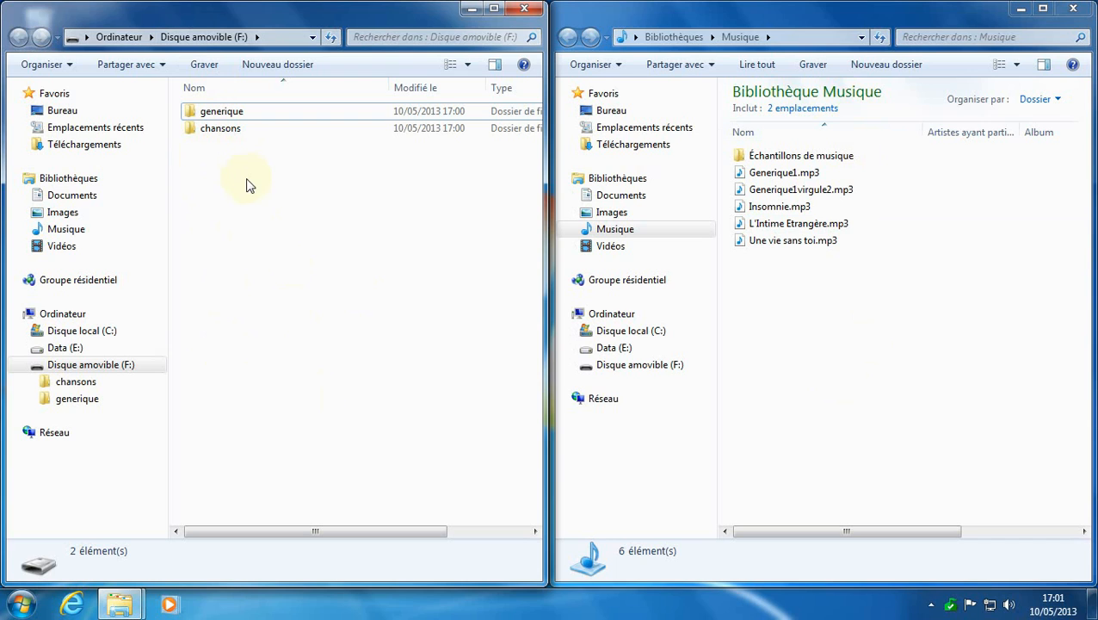
- Show the Images library in the window displaying the Musique library
{"action": "left_click", "coordinate": [613, 214]}
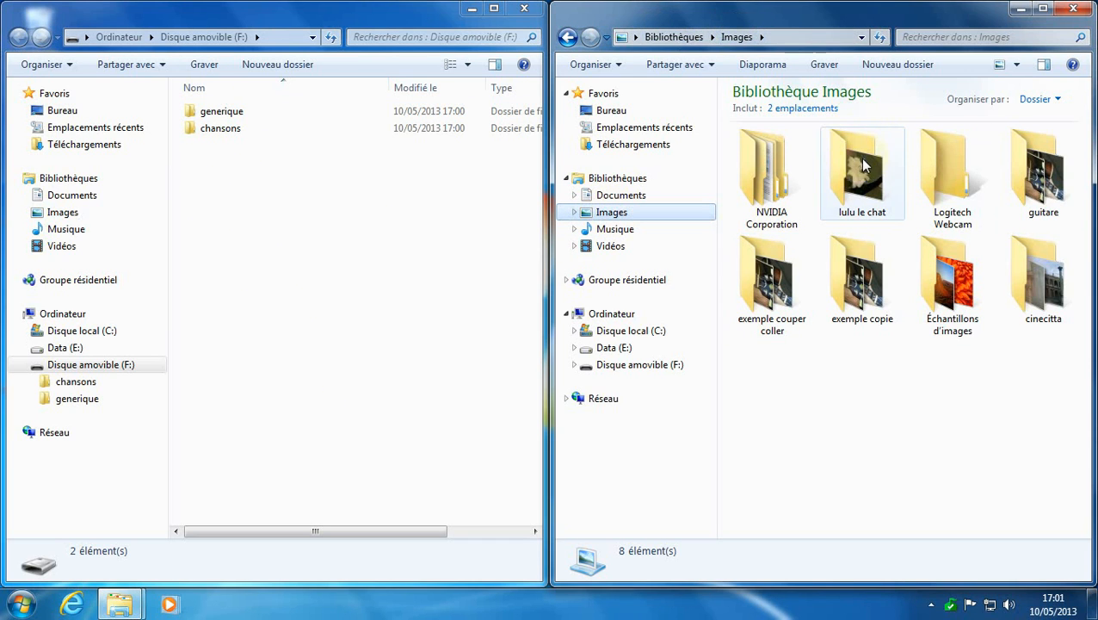
{"action": "mouse_move", "coordinate": [858, 182]}
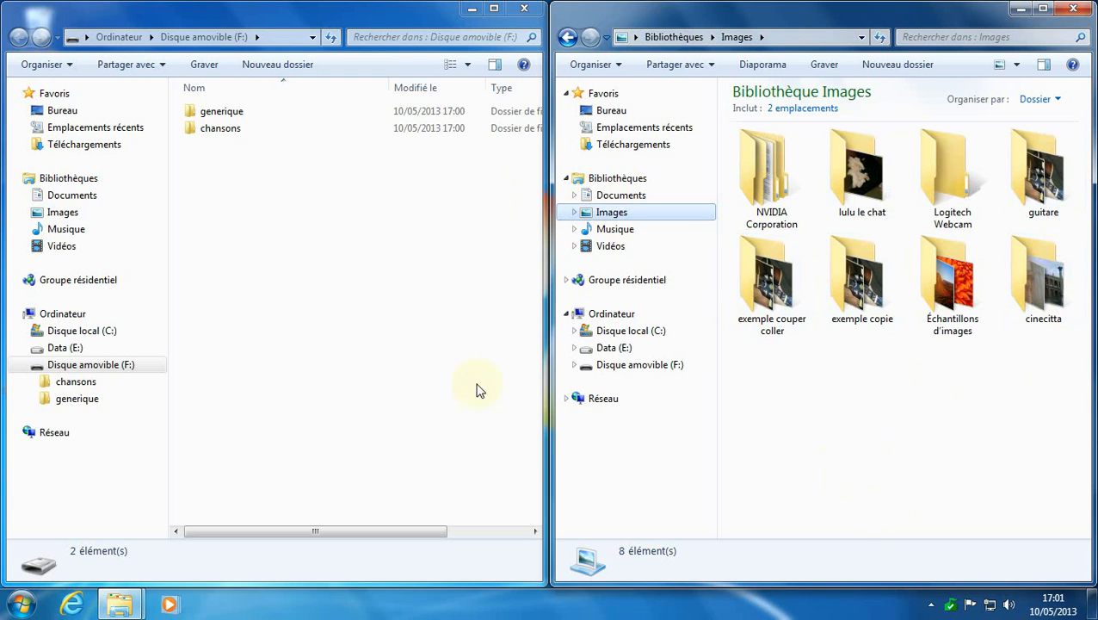
- Create a folder named "images" on the removable disk (F:)
{"action": "left_click", "coordinate": [871, 196]}
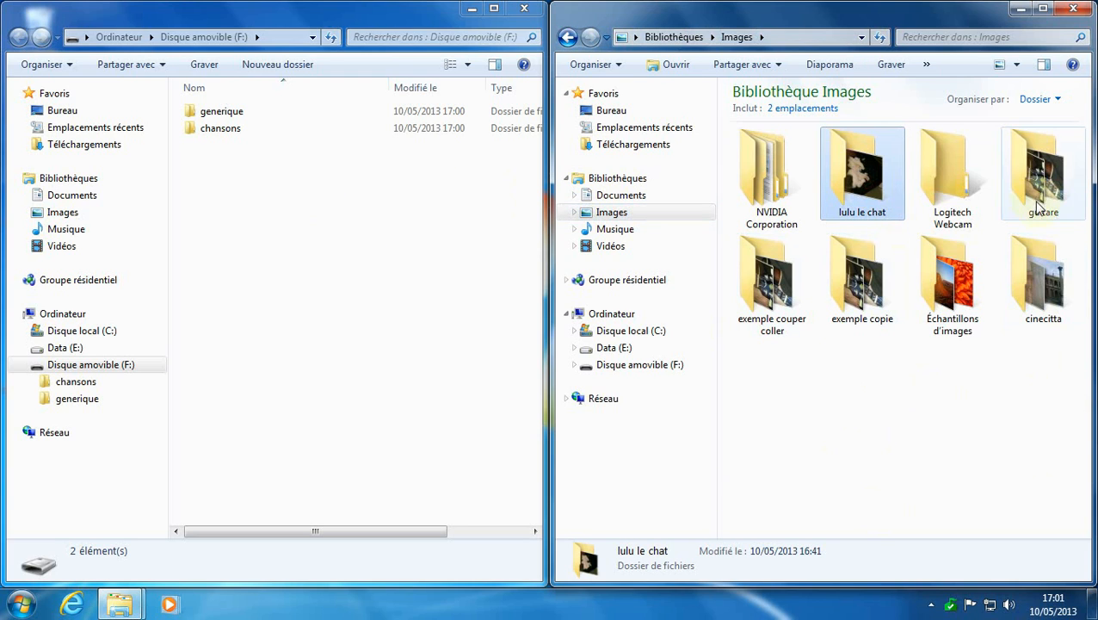
{"action": "left_click", "coordinate": [269, 223]}
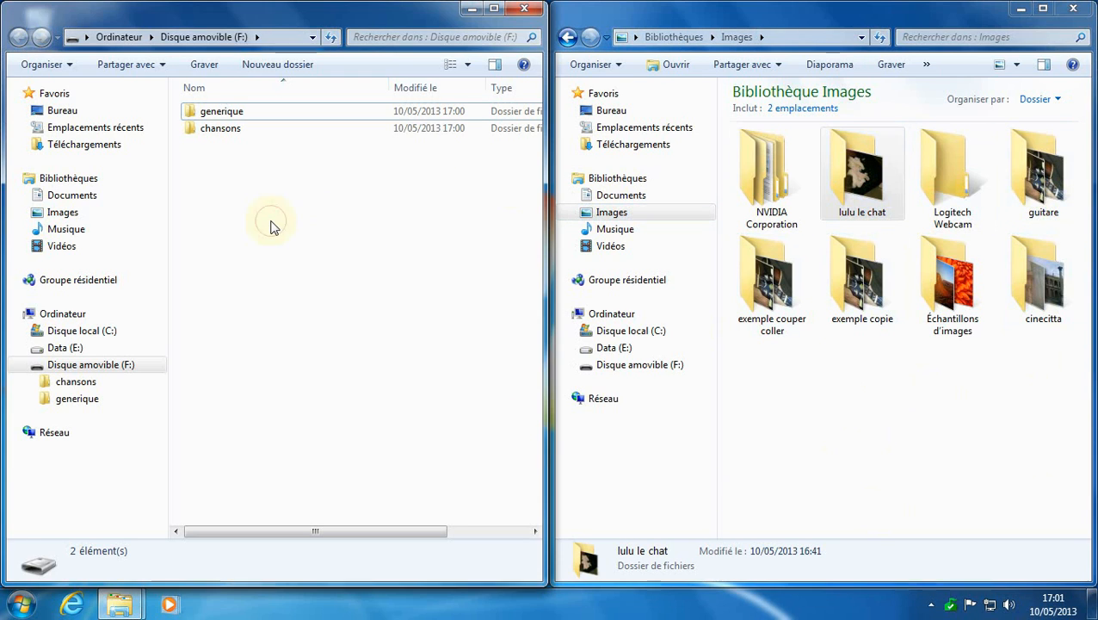
{"action": "left_click", "coordinate": [264, 64]}
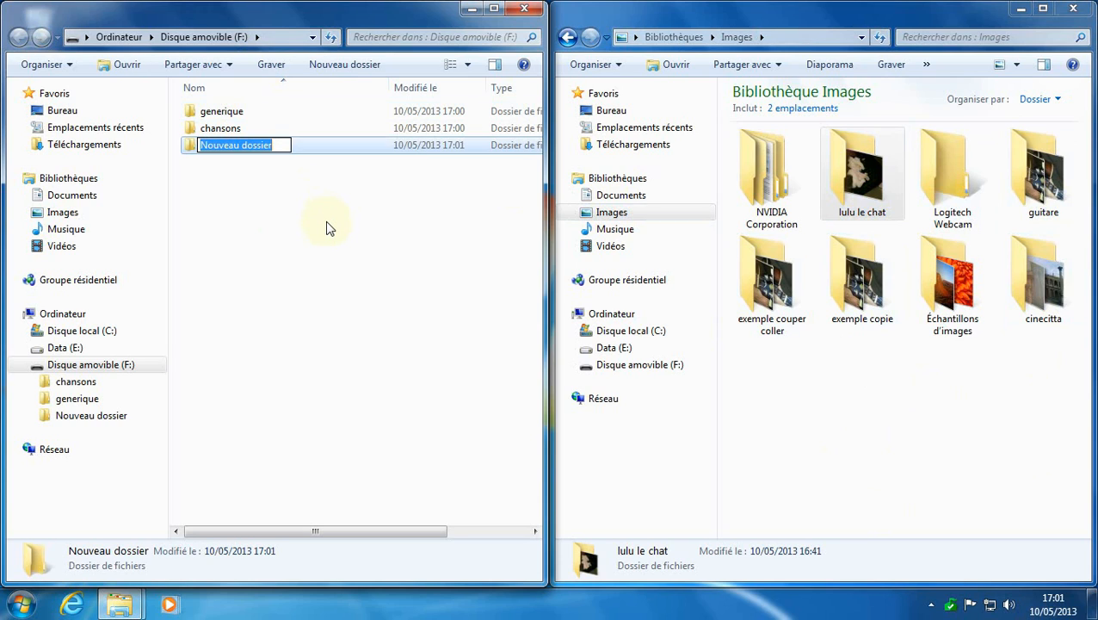
{"action": "type", "text": "images"}
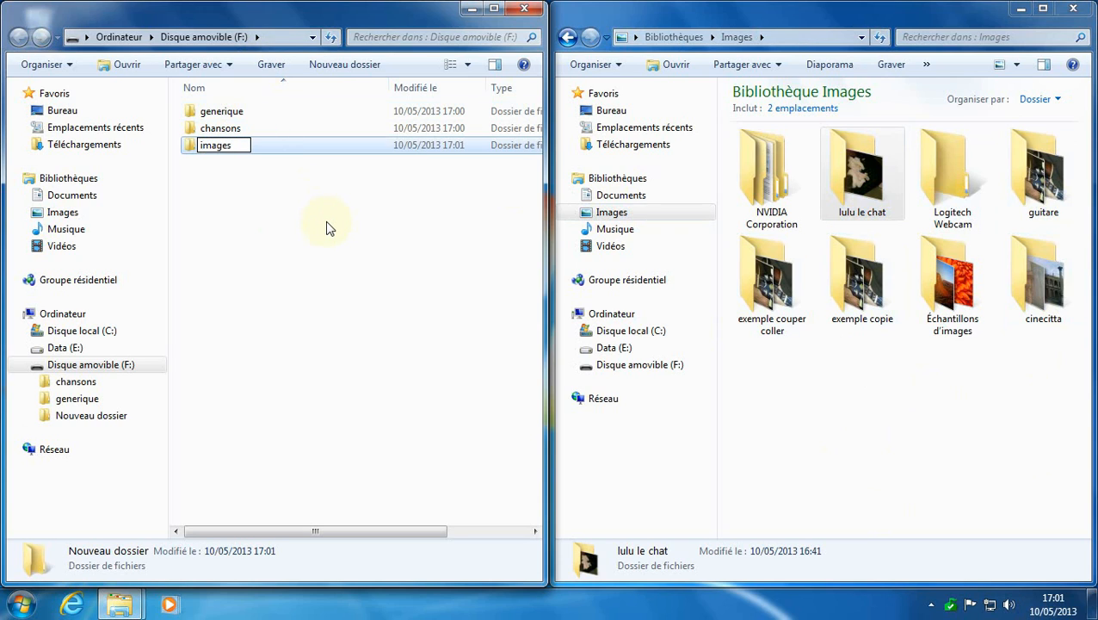
{"action": "key", "text": "Return"}
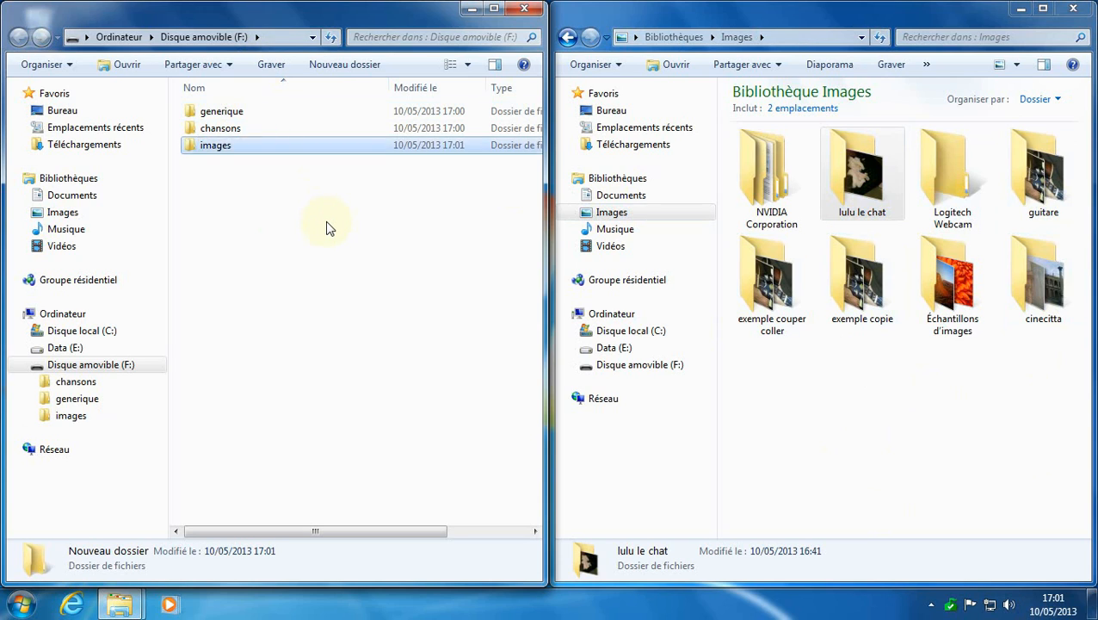
- Copy the lulu le chat, guitare, exemple couper coller, exemple copie and cinecitta folders from the Images library into the removable disk's images folder
{"action": "left_click", "coordinate": [863, 185]}
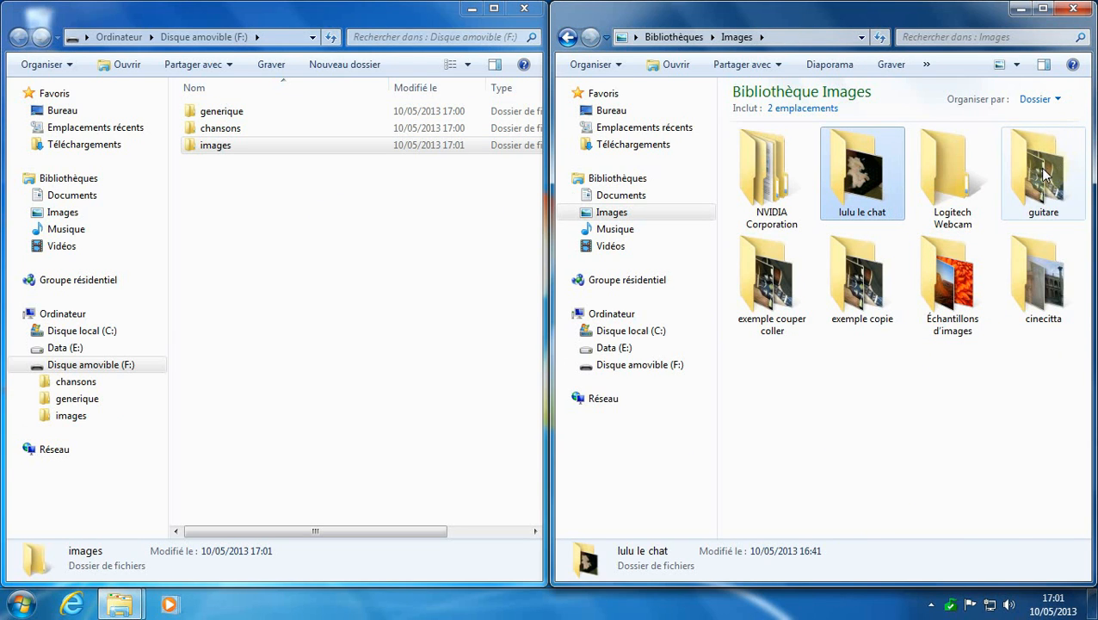
{"action": "left_click", "coordinate": [1062, 205], "text": "ctrl"}
{"action": "left_click", "coordinate": [770, 284], "text": "ctrl"}
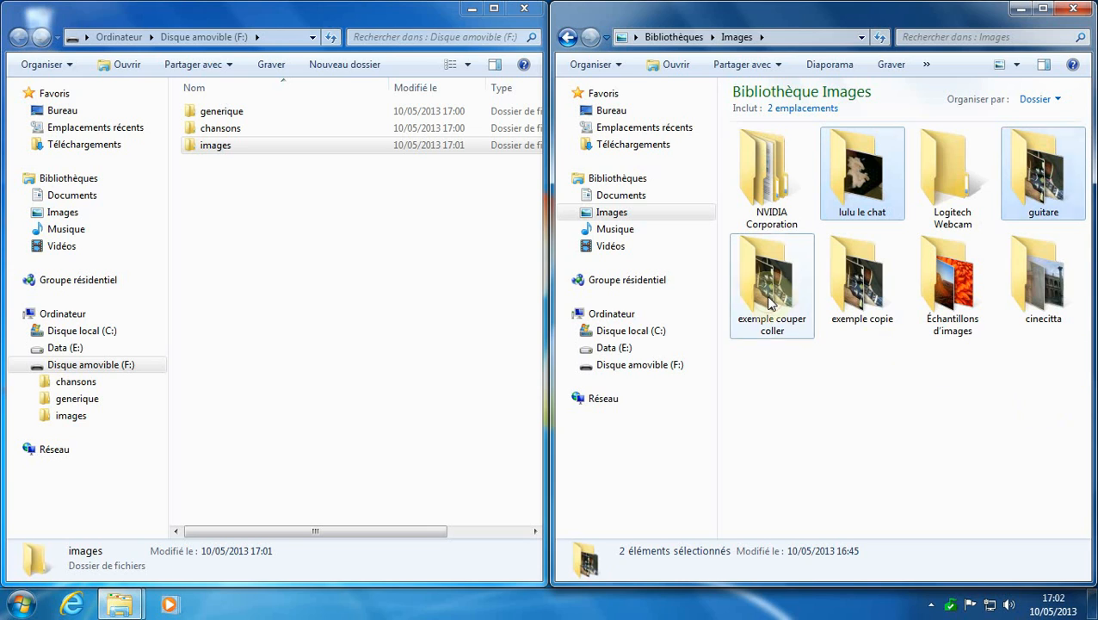
{"action": "left_click", "coordinate": [865, 284], "text": "ctrl"}
{"action": "left_click", "coordinate": [1041, 280], "text": "ctrl"}
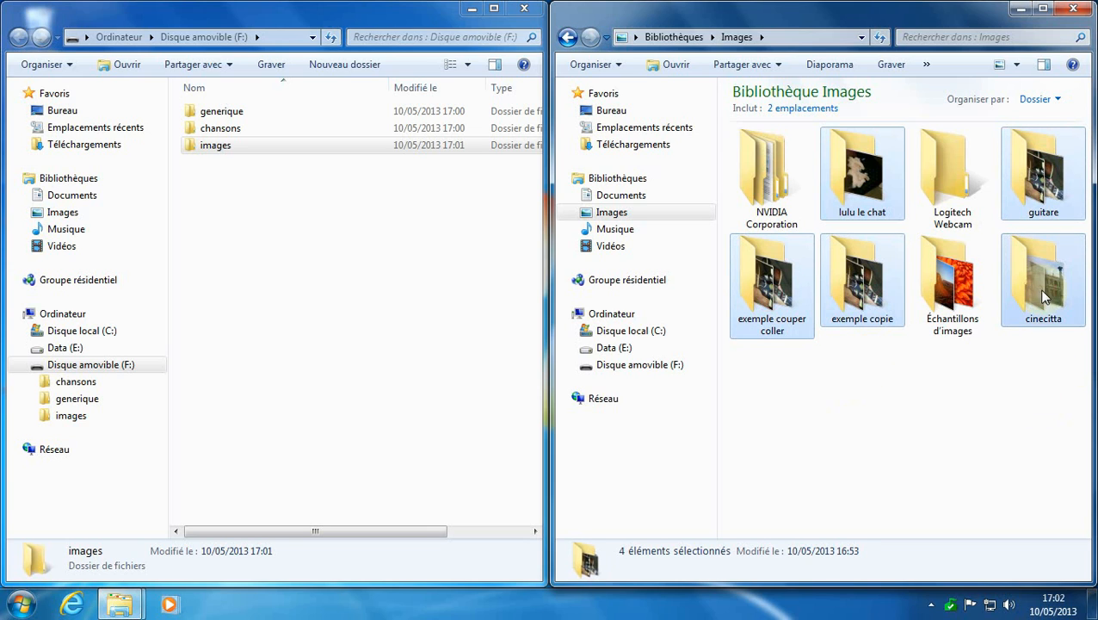
{"action": "left_click_drag", "start_coordinate": [863, 185], "coordinate": [219, 146]}
{"action": "left_click_drag", "start_coordinate": [223, 148], "coordinate": [247, 149]}
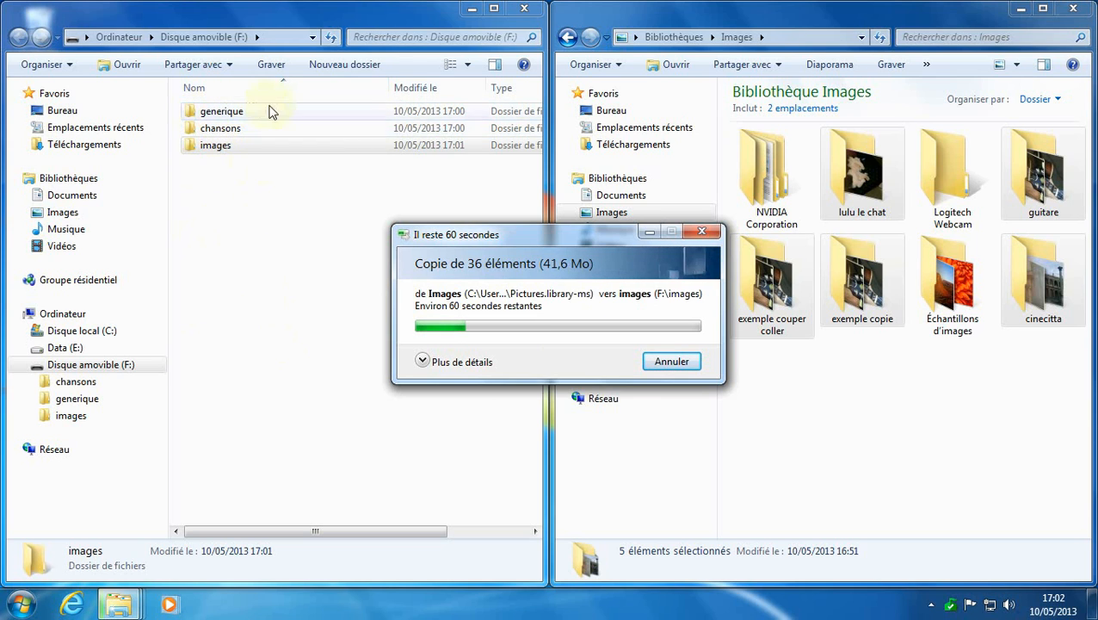
- Create a folder named "musique" on the removable disk (F:) and move the generique and chansons folders into it
{"action": "left_click", "coordinate": [214, 215]}
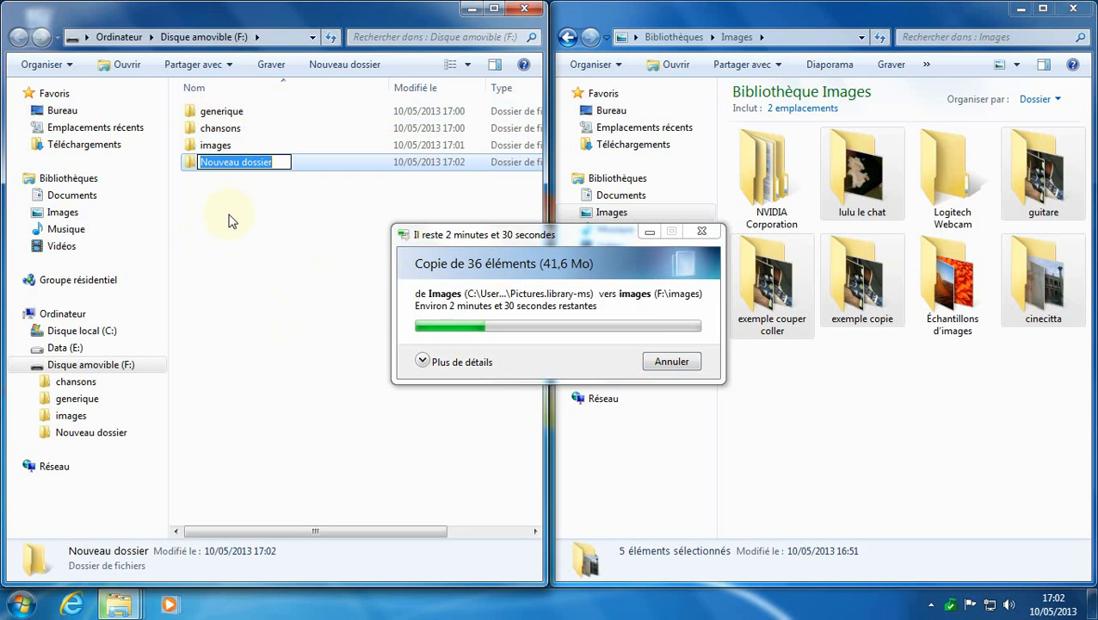
{"action": "type", "text": "musique"}
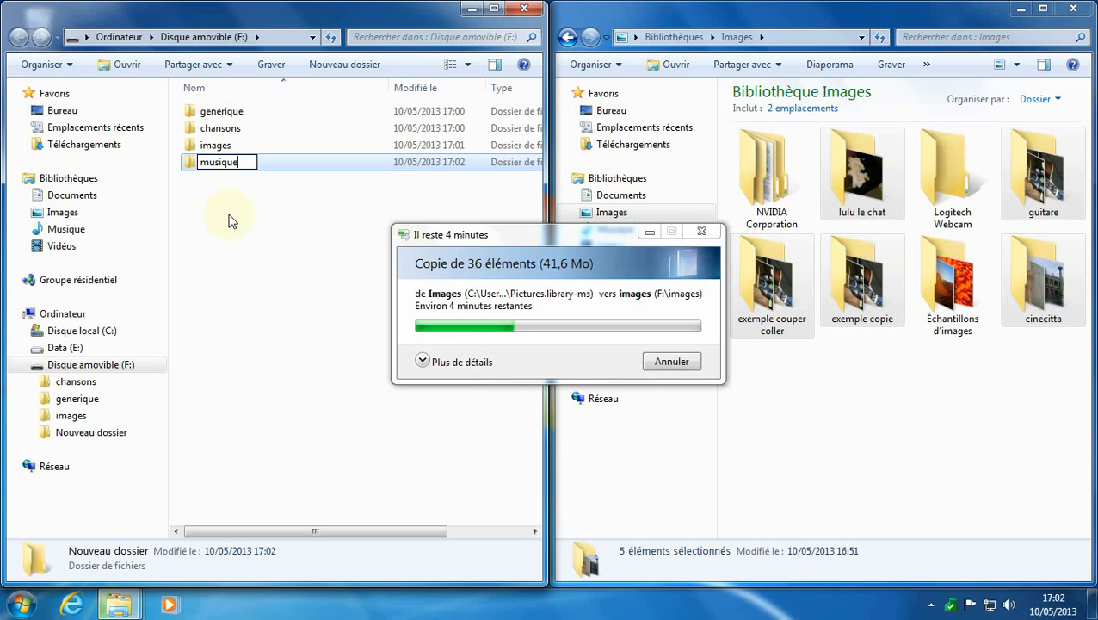
{"action": "key", "text": "Return"}
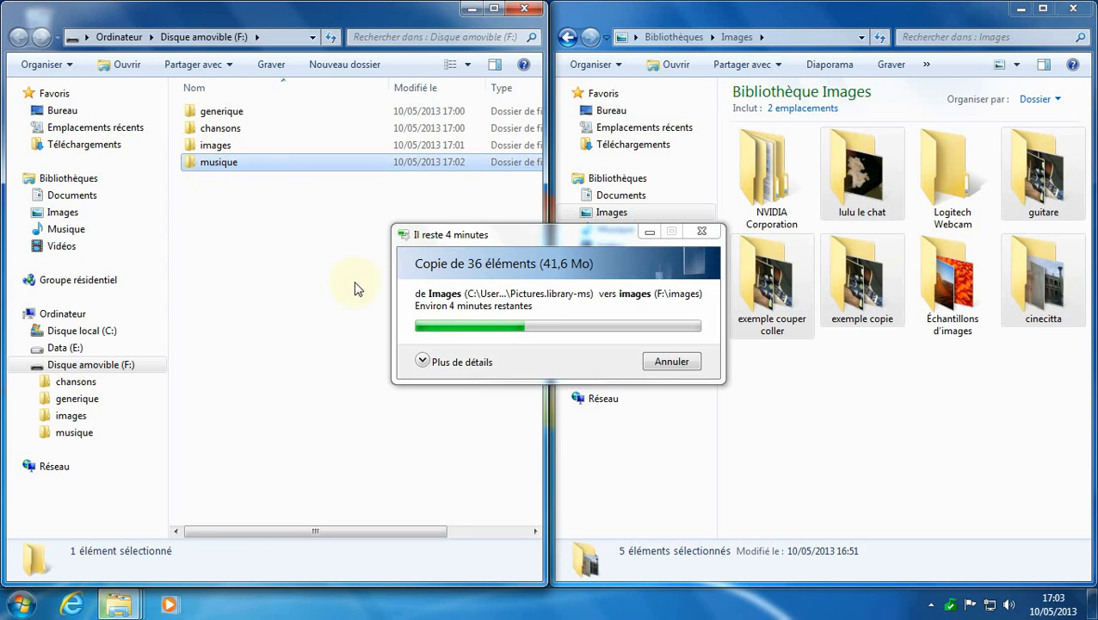
{"action": "left_click", "coordinate": [229, 113]}
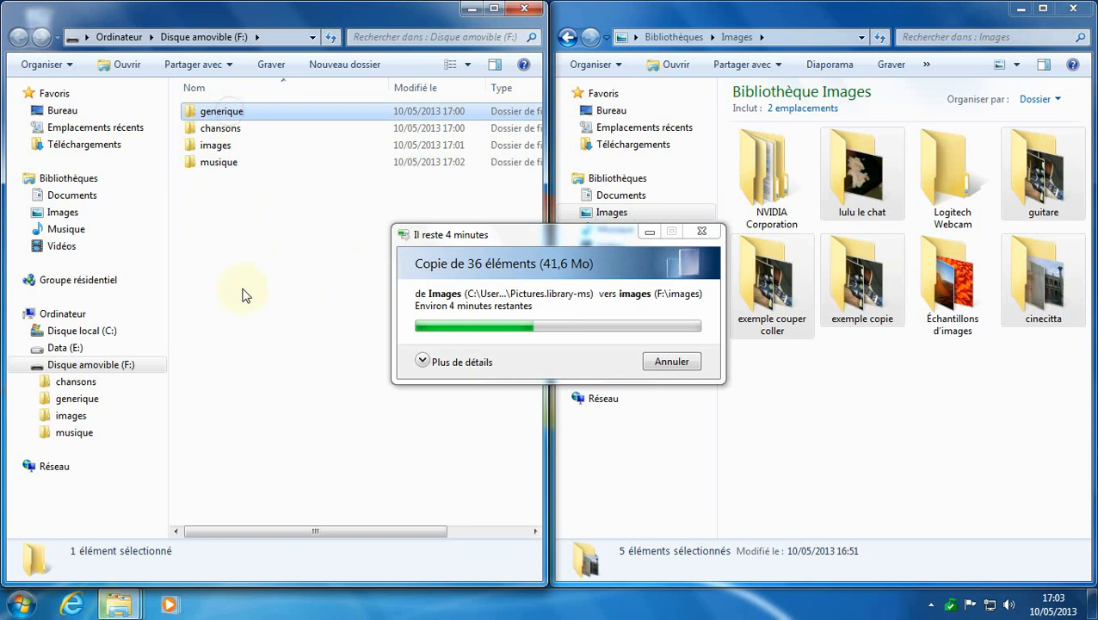
{"action": "left_click", "coordinate": [215, 131], "text": "ctrl"}
{"action": "left_click_drag", "start_coordinate": [215, 134], "coordinate": [219, 163]}
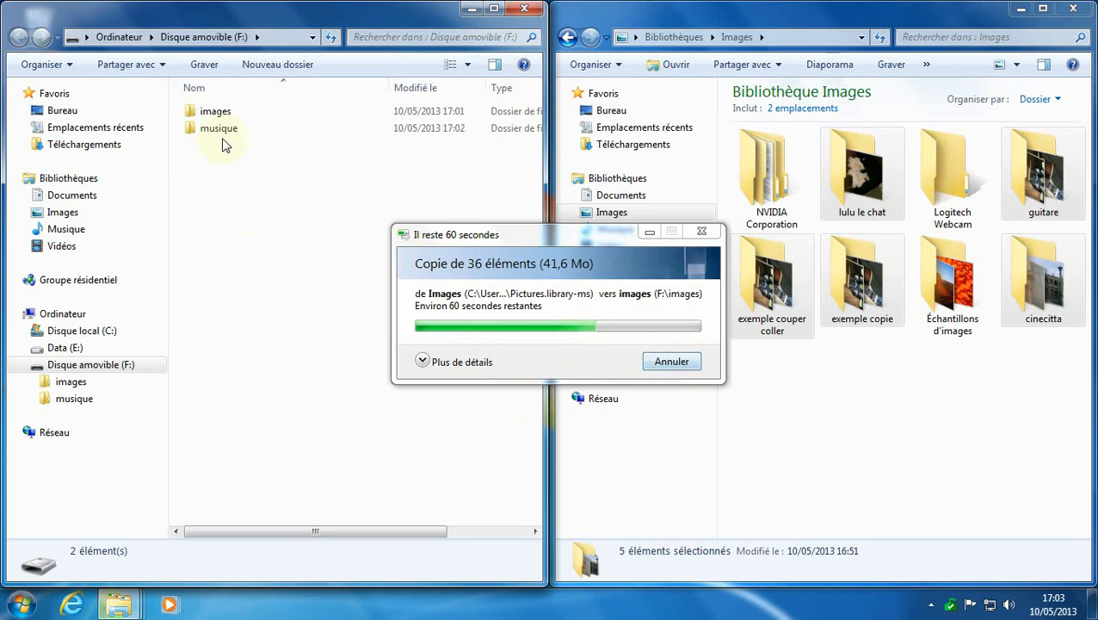
- Cancel the running copy of the image folders to the removable disk
{"action": "left_click", "coordinate": [678, 363]}
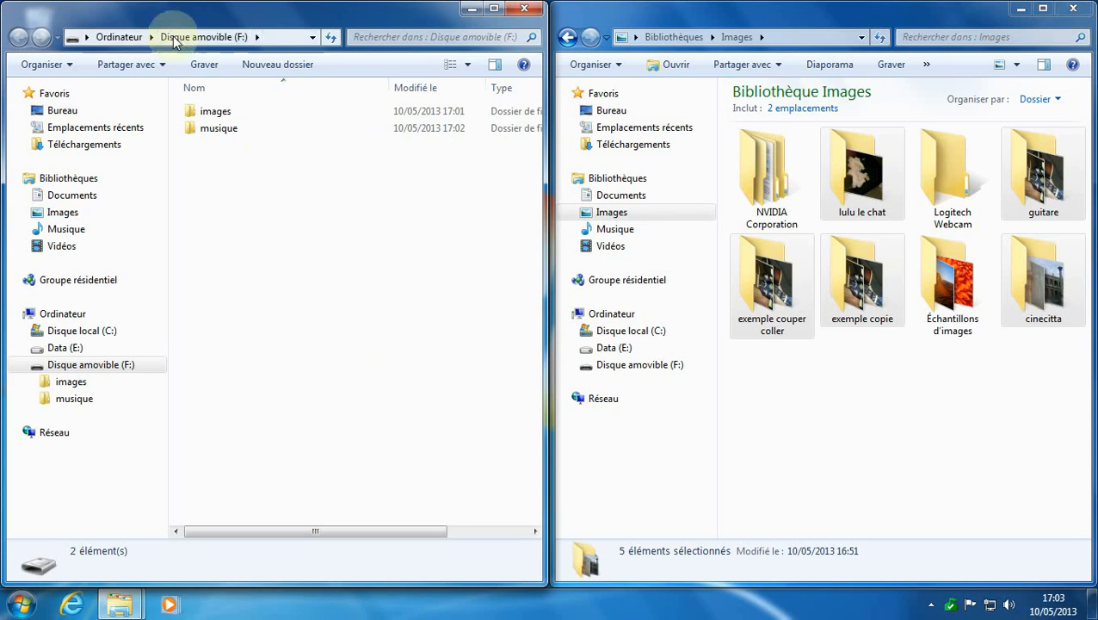
- Play Generique1.mp3 from the generique folder inside musique on the removable disk, pause it and close the player
{"action": "double_click", "coordinate": [201, 133]}
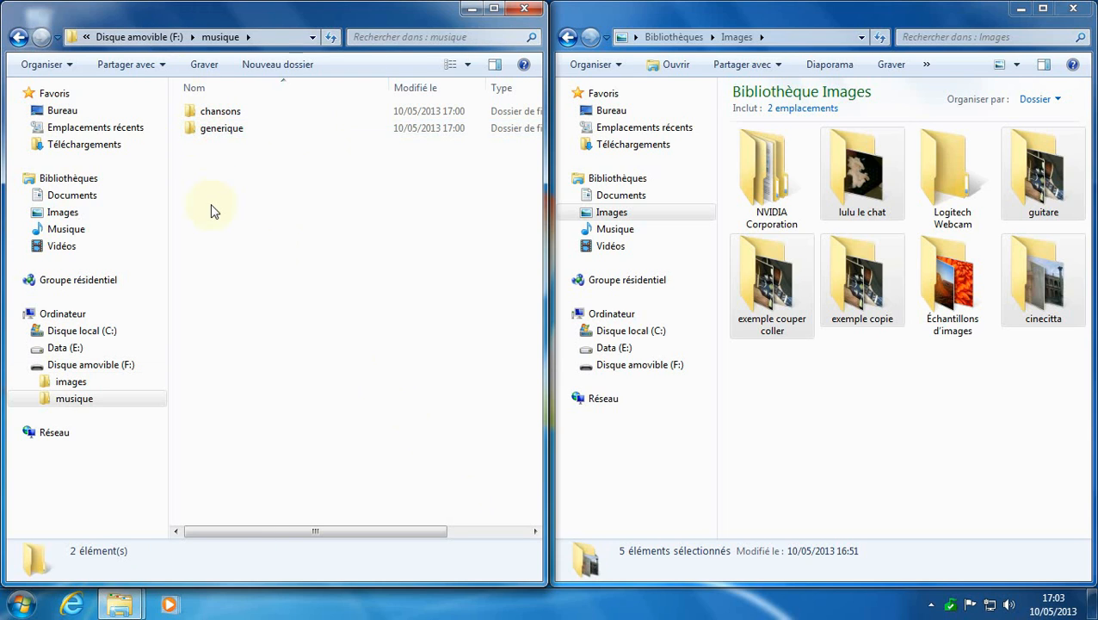
{"action": "double_click", "coordinate": [212, 135]}
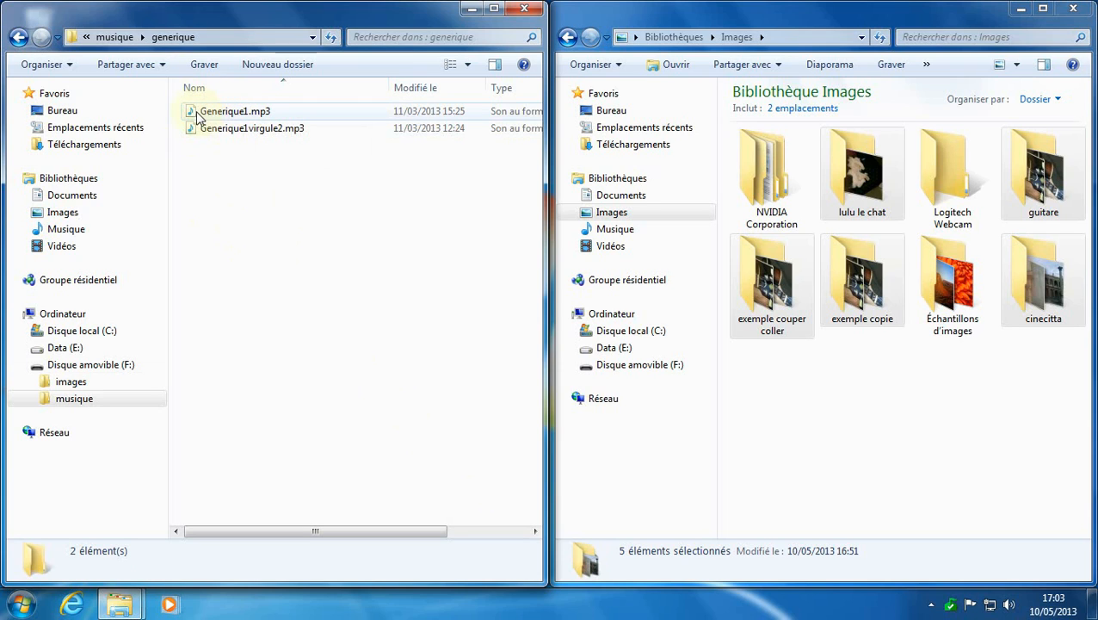
{"action": "mouse_move", "coordinate": [196, 117]}
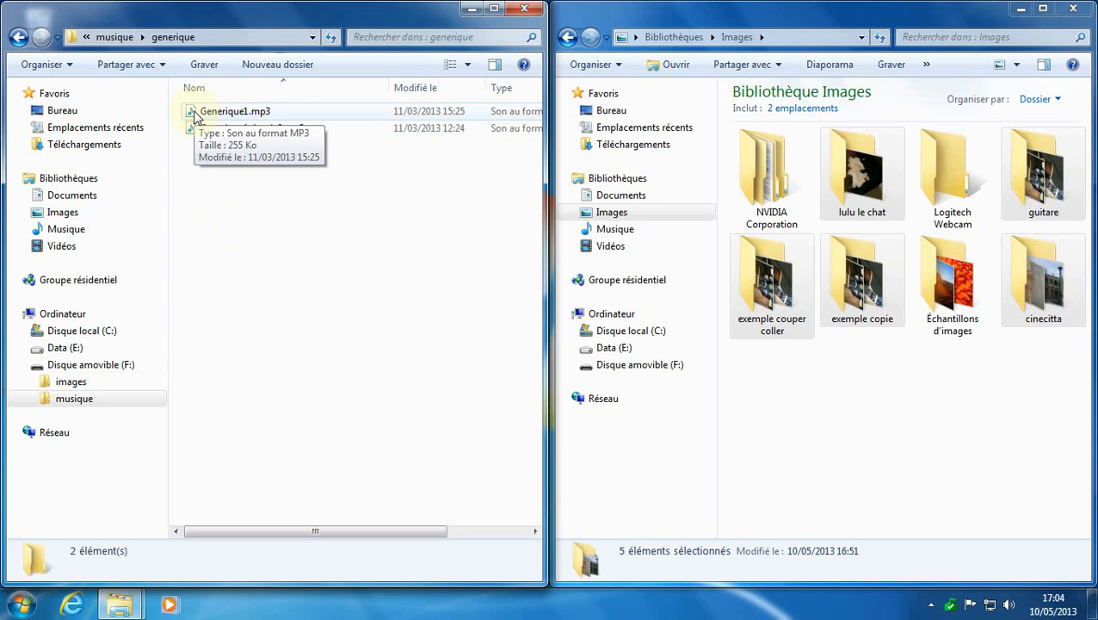
{"action": "double_click", "coordinate": [196, 117]}
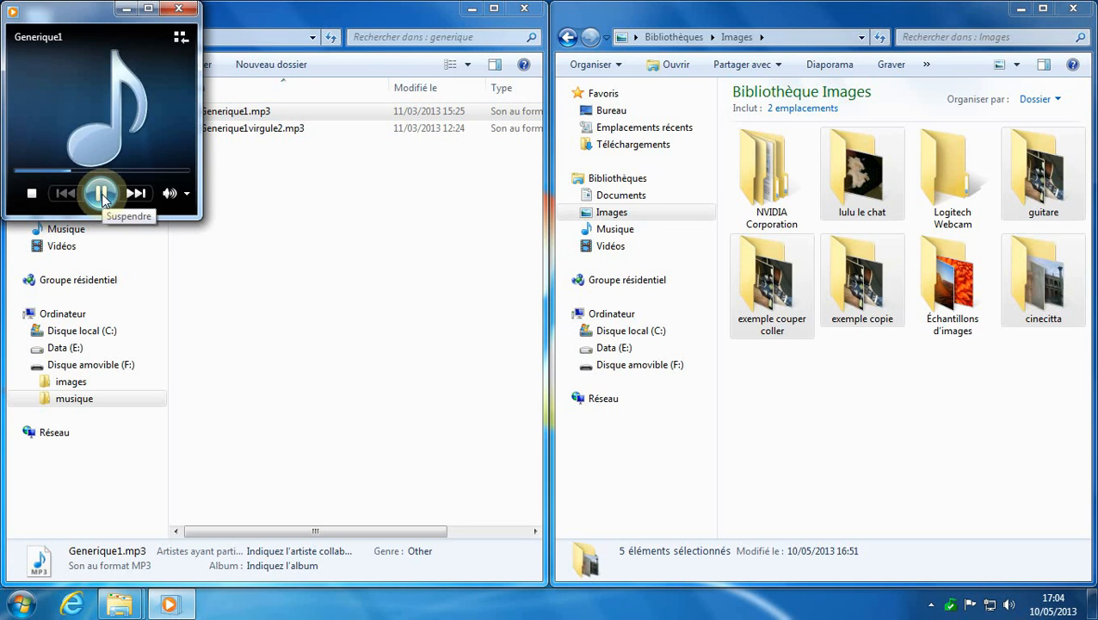
{"action": "left_click", "coordinate": [101, 193]}
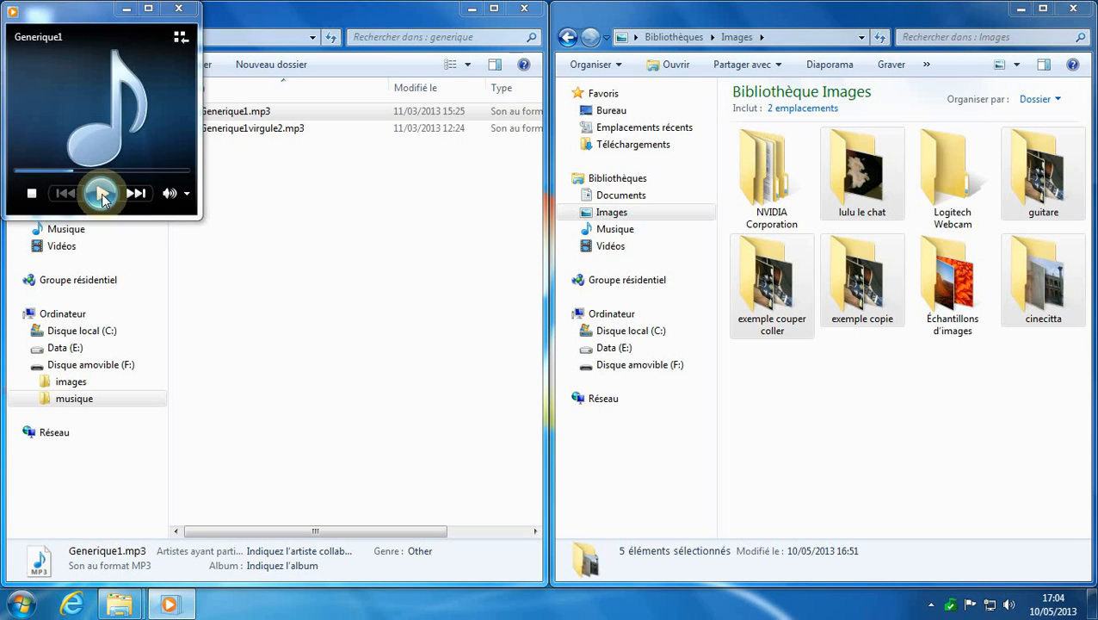
{"action": "left_click", "coordinate": [177, 10]}
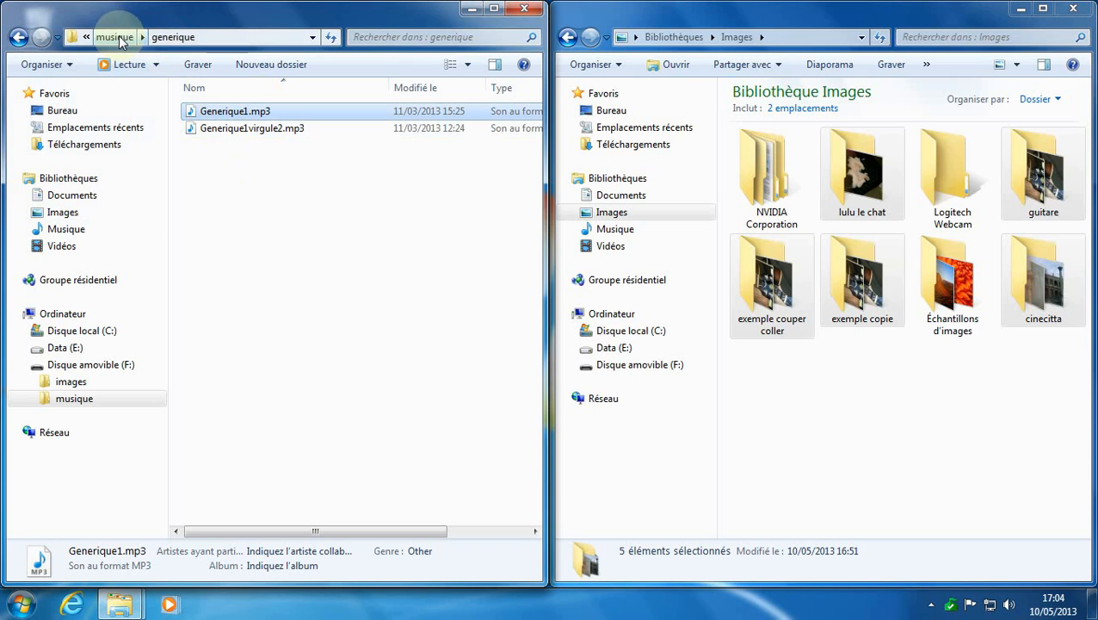
- Return to the root of the removable disk (F:) and open the lulu le chat folder inside images
{"action": "left_click", "coordinate": [119, 39]}
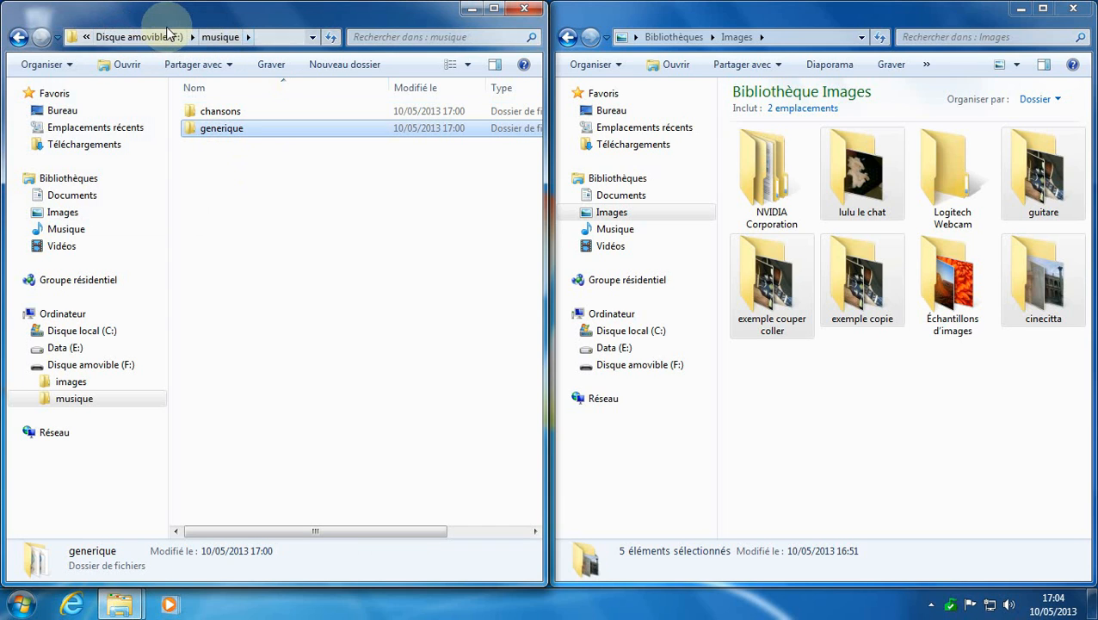
{"action": "left_click", "coordinate": [140, 37]}
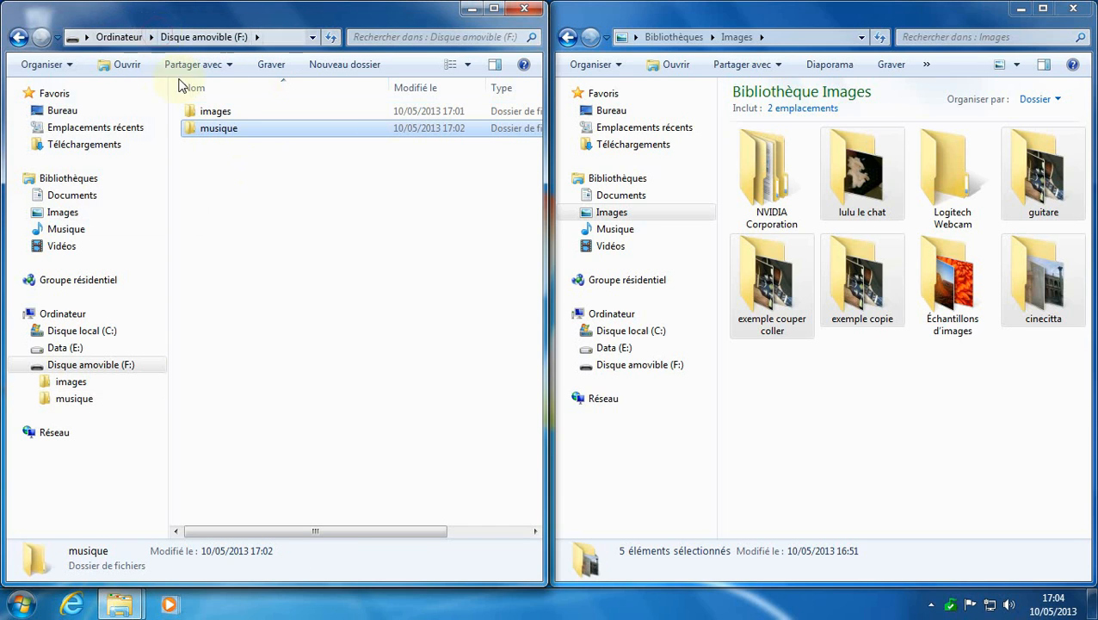
{"action": "double_click", "coordinate": [203, 111]}
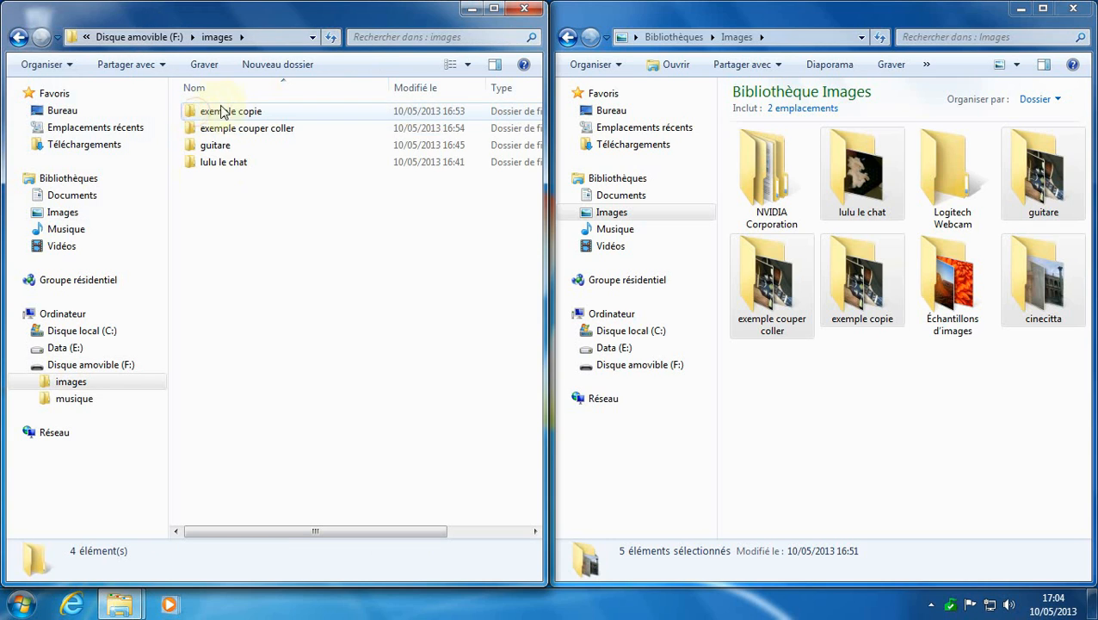
{"action": "double_click", "coordinate": [195, 163]}
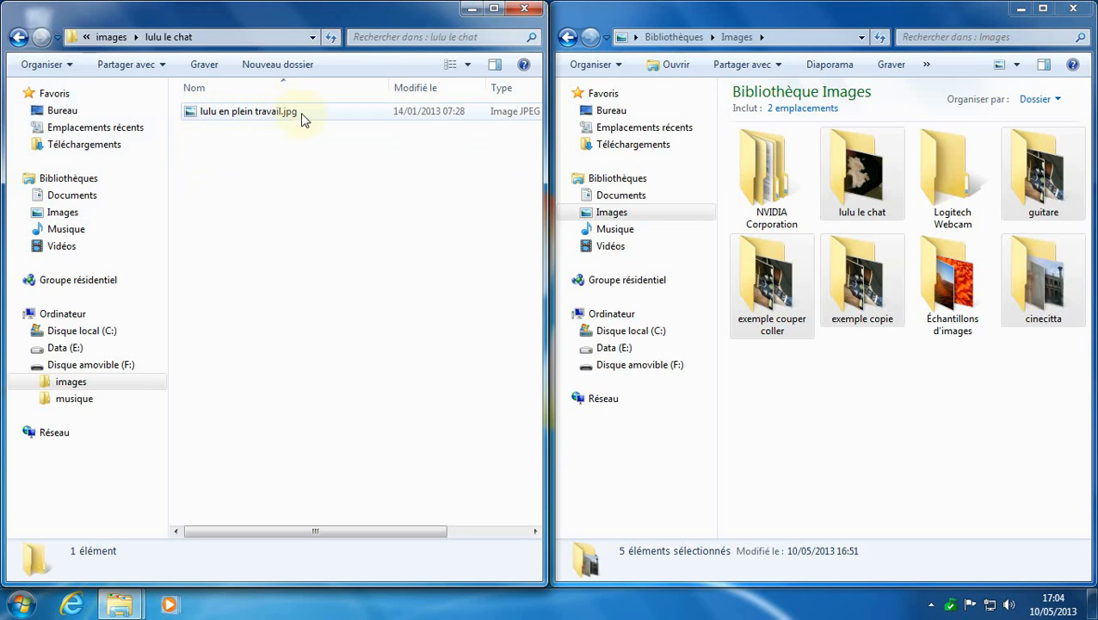
- Show the lulu le chat folder's contents as medium icons, view lulu en plein travail.jpg and close the photo viewer
{"action": "left_click", "coordinate": [468, 65]}
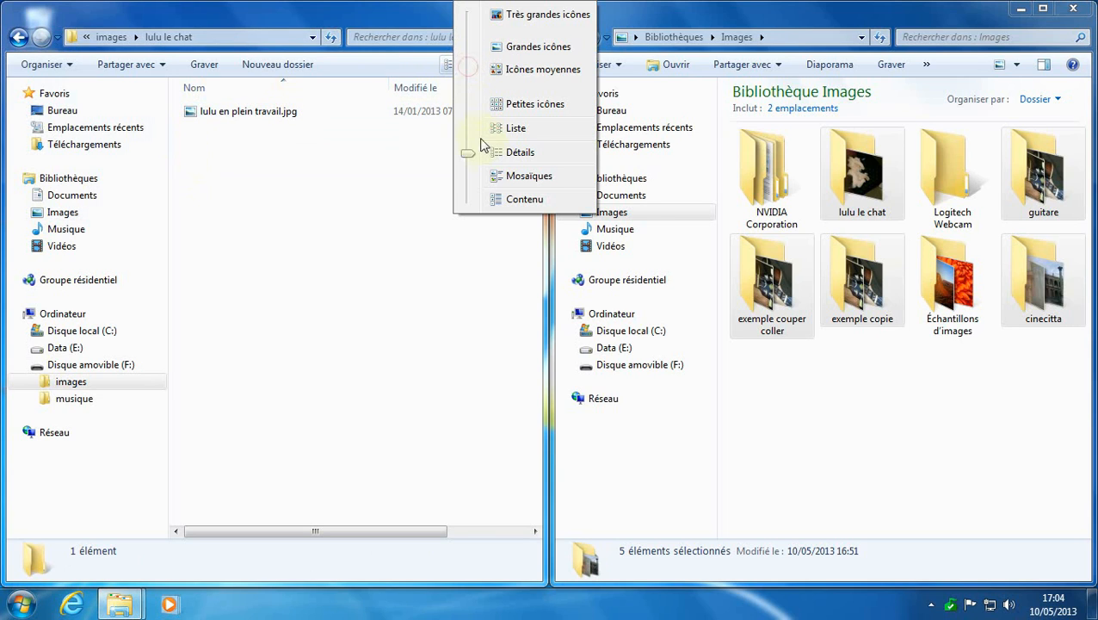
{"action": "left_click_drag", "start_coordinate": [471, 155], "coordinate": [466, 71]}
{"action": "left_click", "coordinate": [325, 172]}
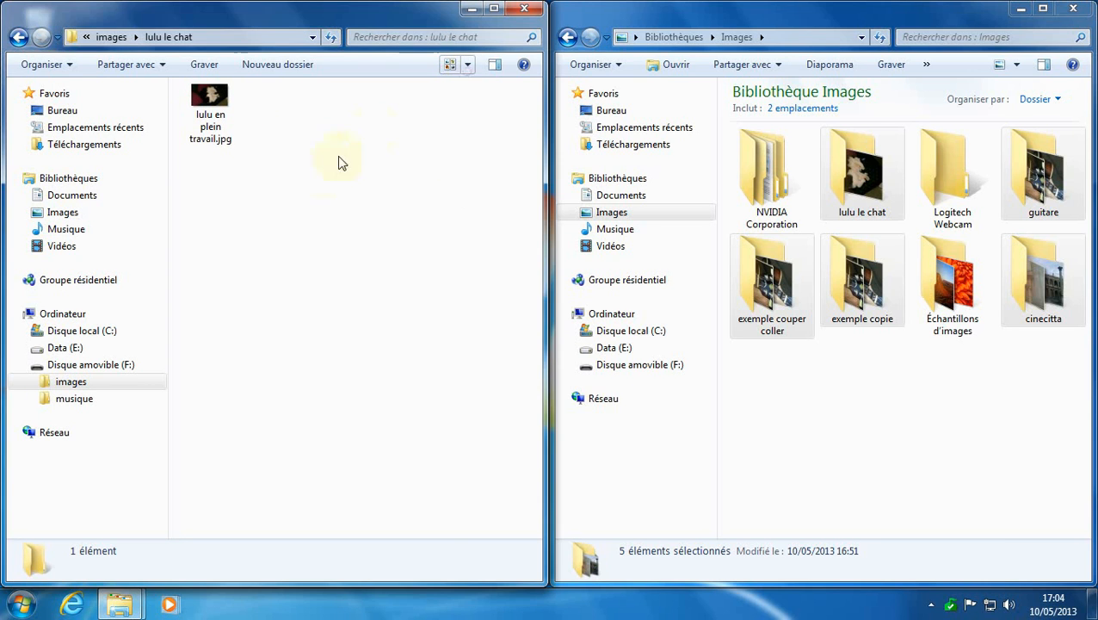
{"action": "double_click", "coordinate": [211, 116]}
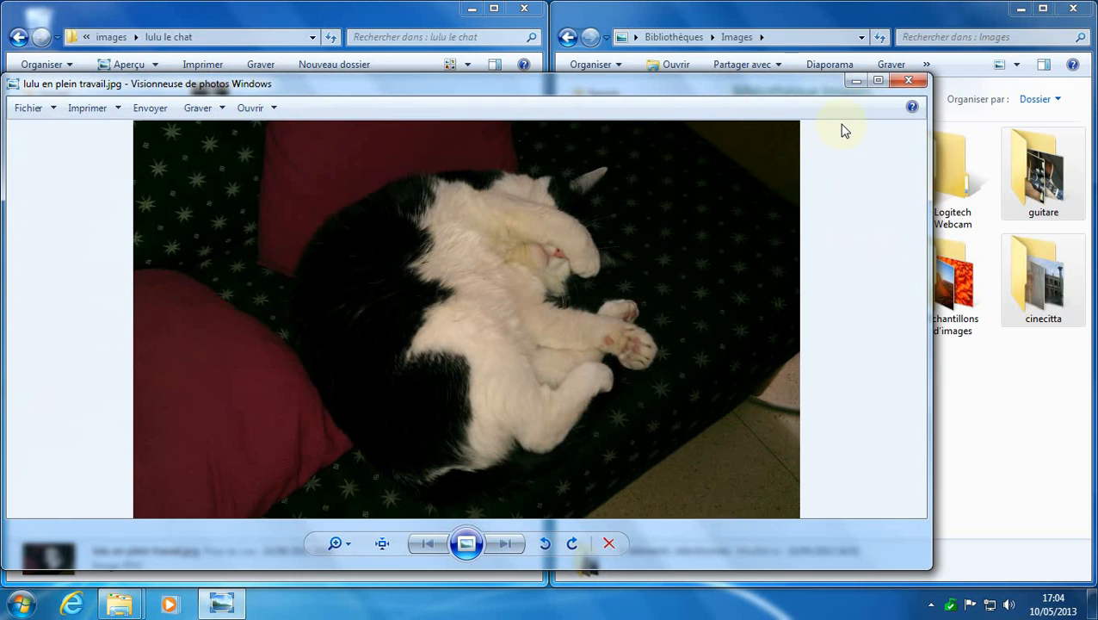
{"action": "left_click", "coordinate": [908, 82]}
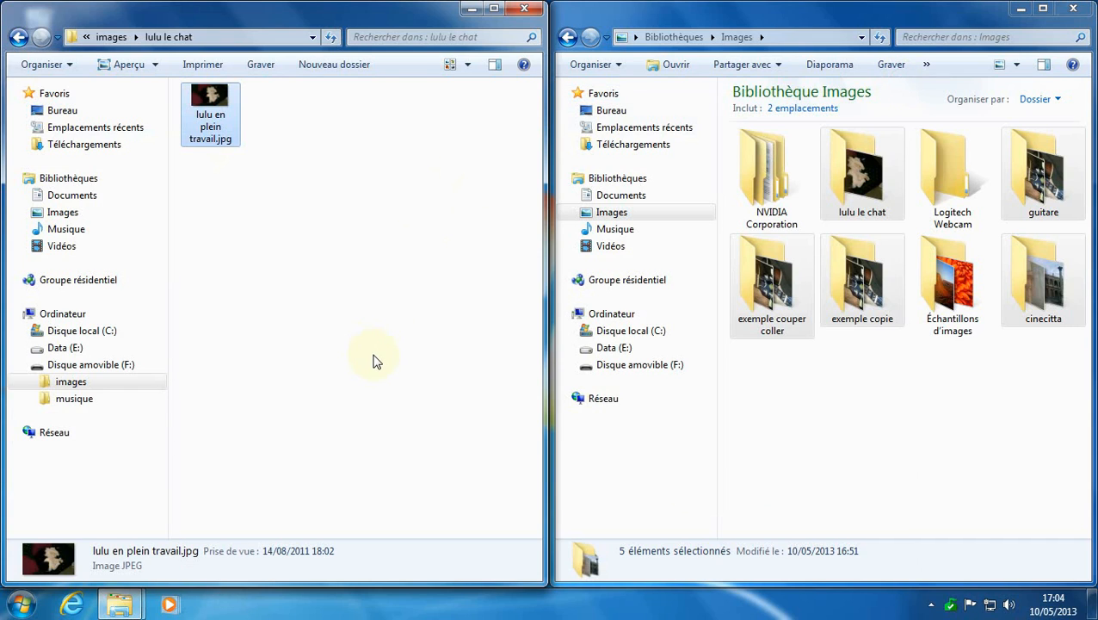
- Safely eject the USB 2.0 removable disk (F:) and dismiss the notification and hidden system icons
{"action": "left_click", "coordinate": [930, 606]}
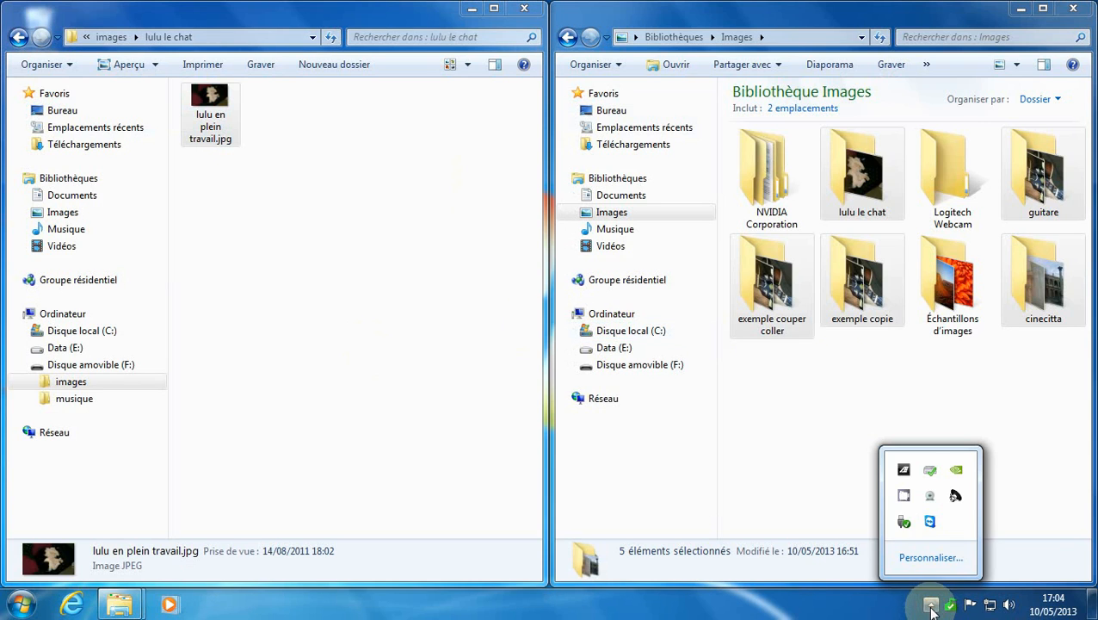
{"action": "right_click", "coordinate": [904, 523]}
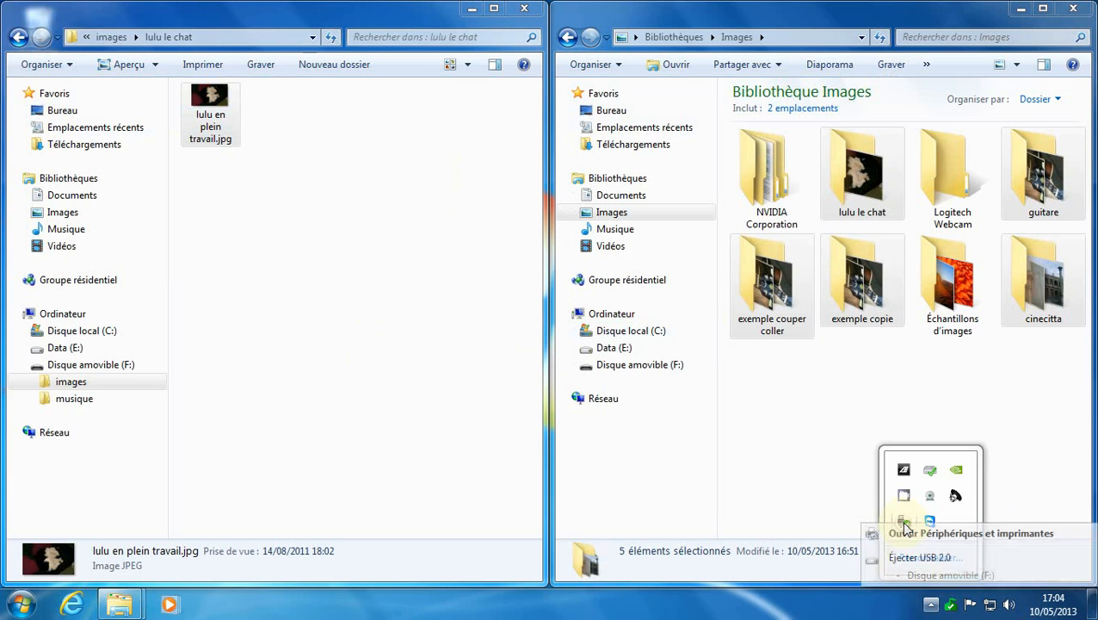
{"action": "left_click", "coordinate": [925, 560]}
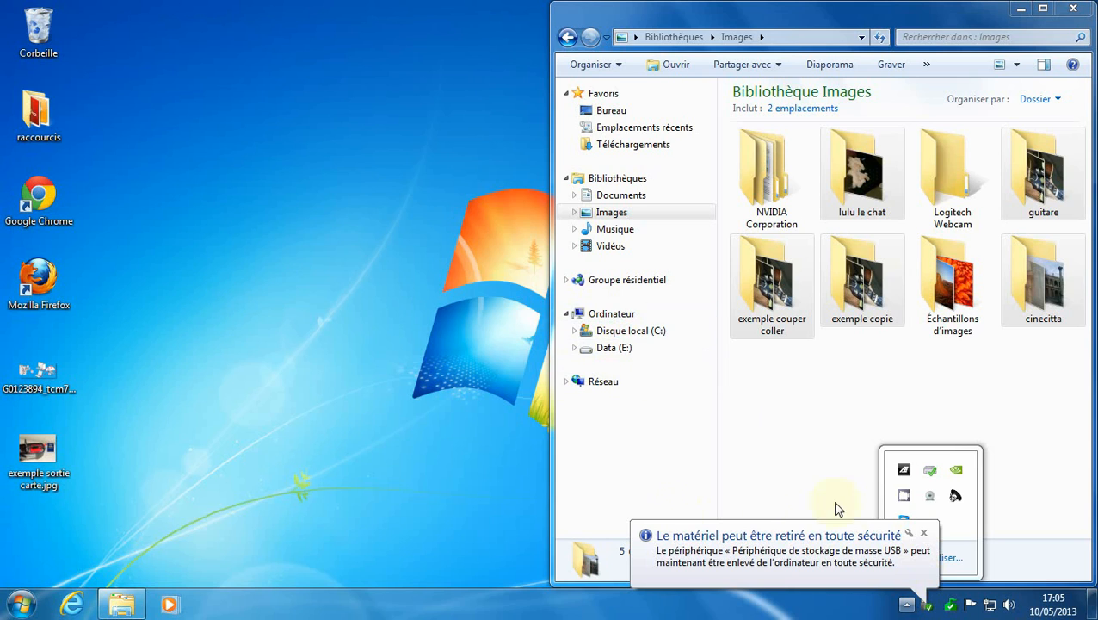
{"action": "left_click", "coordinate": [923, 534]}
{"action": "left_click", "coordinate": [908, 604]}
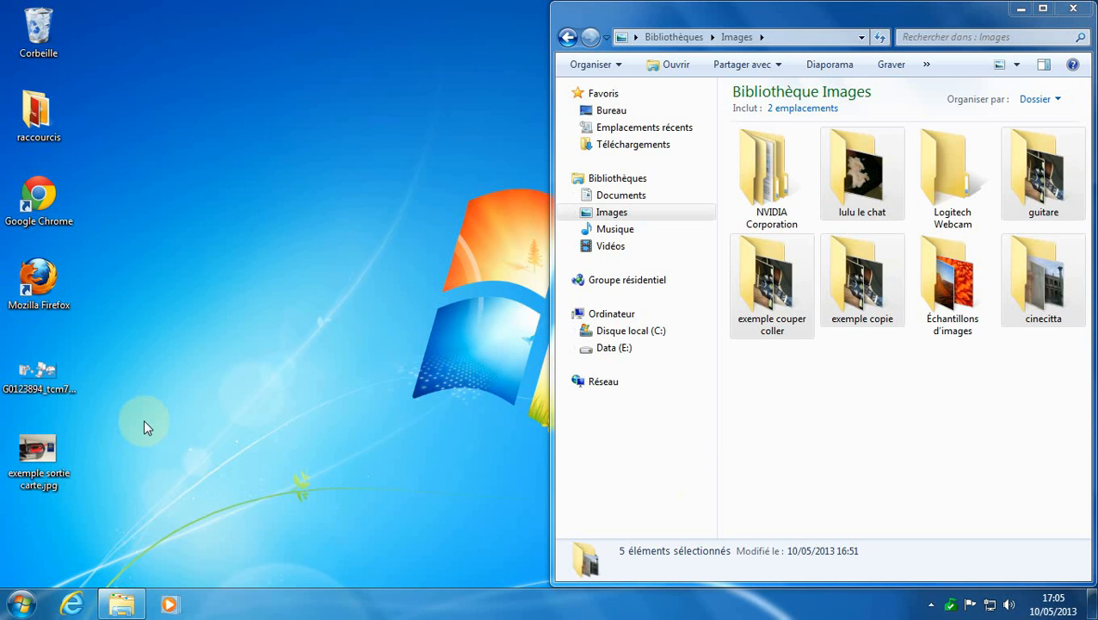
- View the G0123894_tcm7... camera connection picture from the desktop in Internet Explorer and close it
{"action": "double_click", "coordinate": [39, 375]}
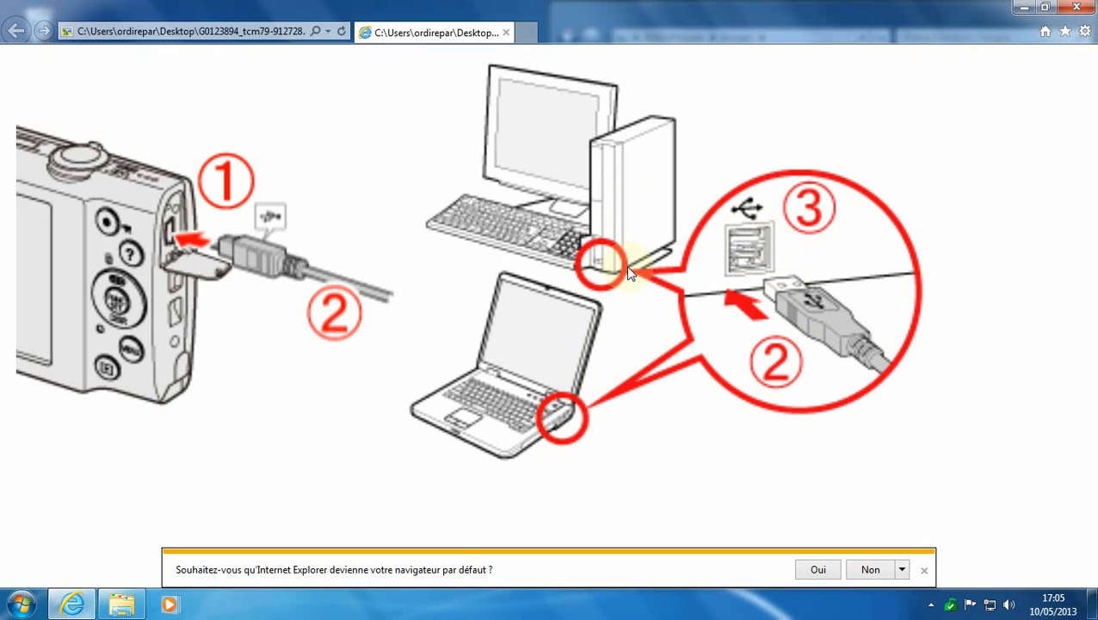
{"action": "left_click", "coordinate": [1076, 8]}
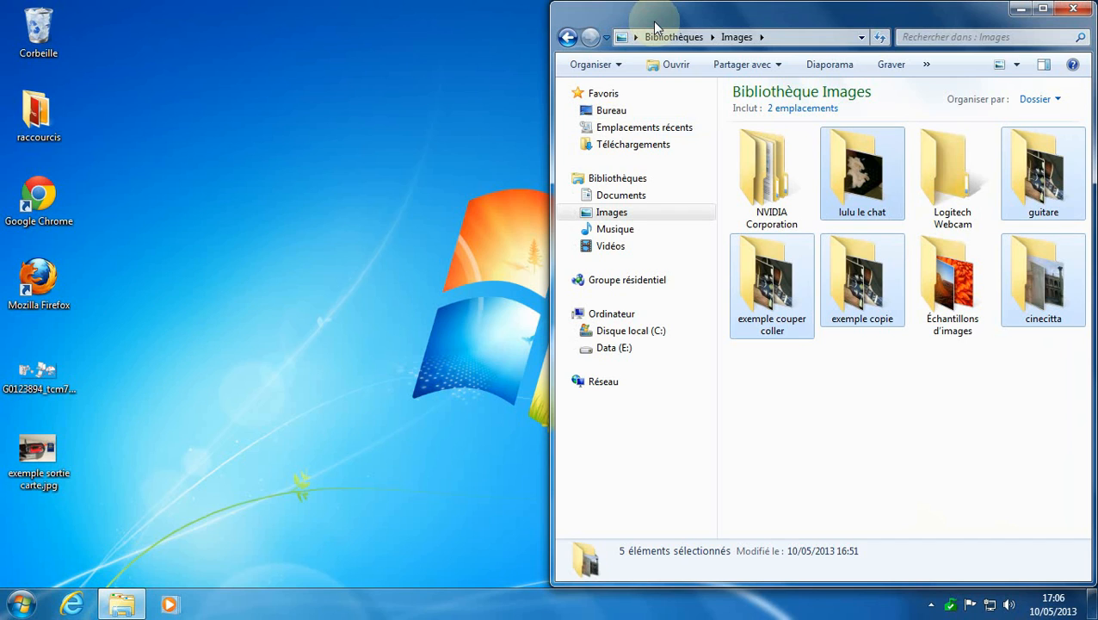
- Move the GT-I9300 AutoPlay window aside and open the mobile device to display its files
{"action": "left_click", "coordinate": [456, 182]}
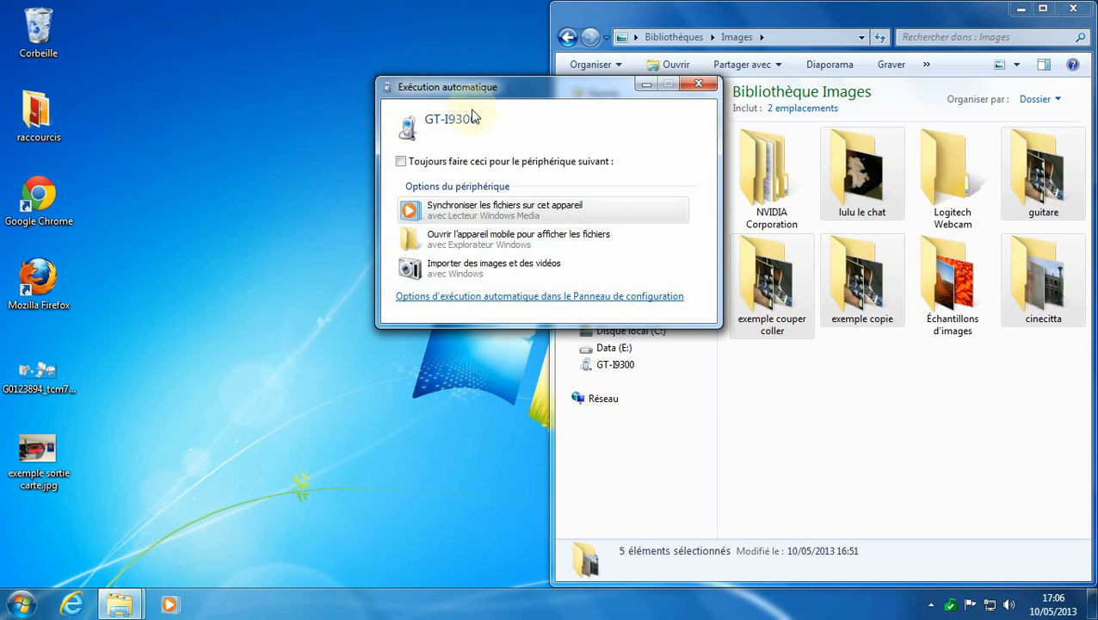
{"action": "left_click", "coordinate": [484, 245]}
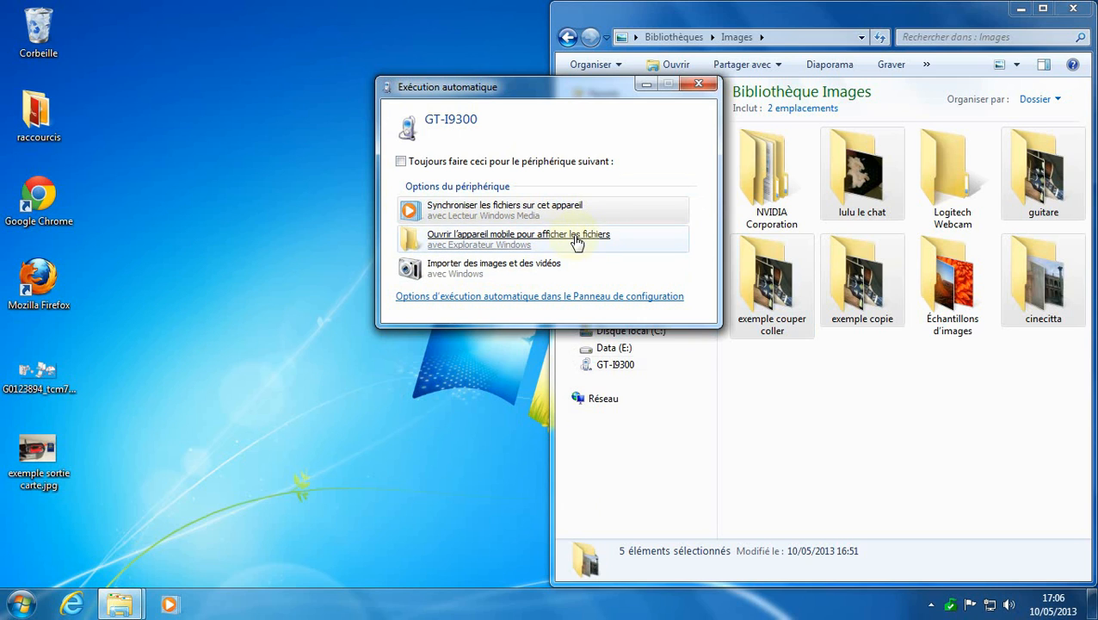
{"action": "left_click_drag", "start_coordinate": [587, 84], "coordinate": [382, 141]}
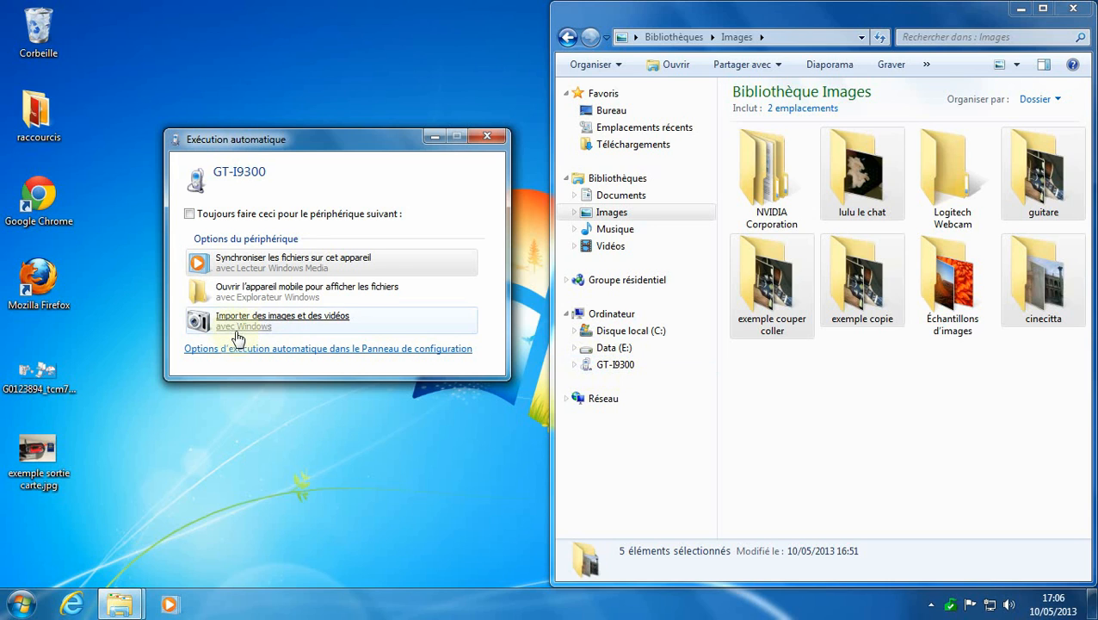
{"action": "left_click", "coordinate": [254, 293]}
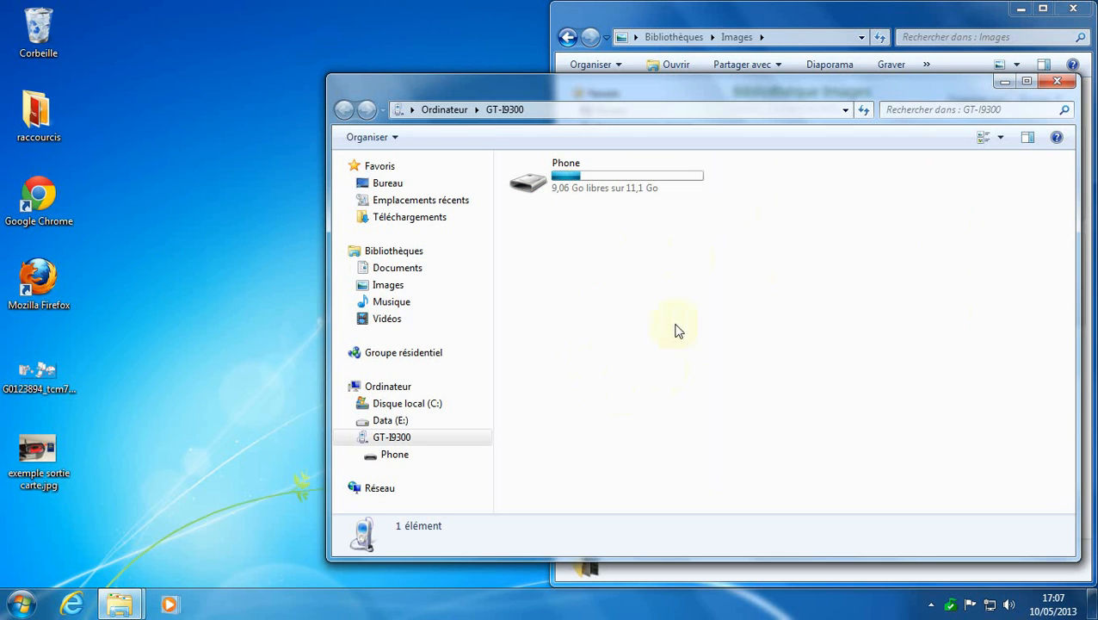
- Go up to Ordinateur, then open the GT-I9300 portable device and its Phone storage
{"action": "left_click", "coordinate": [444, 110]}
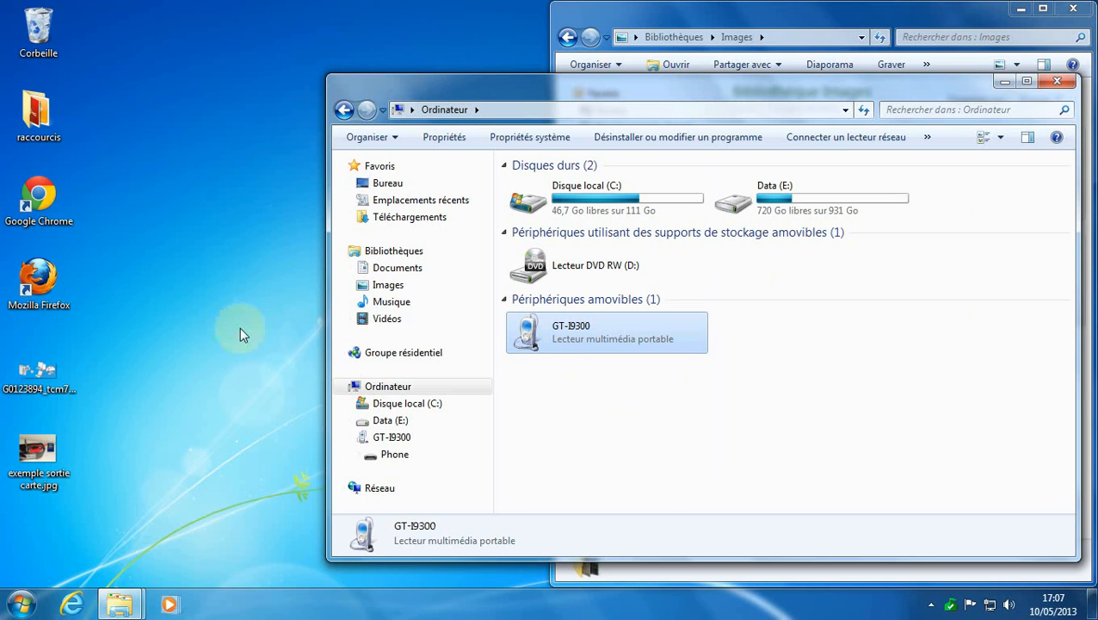
{"action": "left_click", "coordinate": [21, 602]}
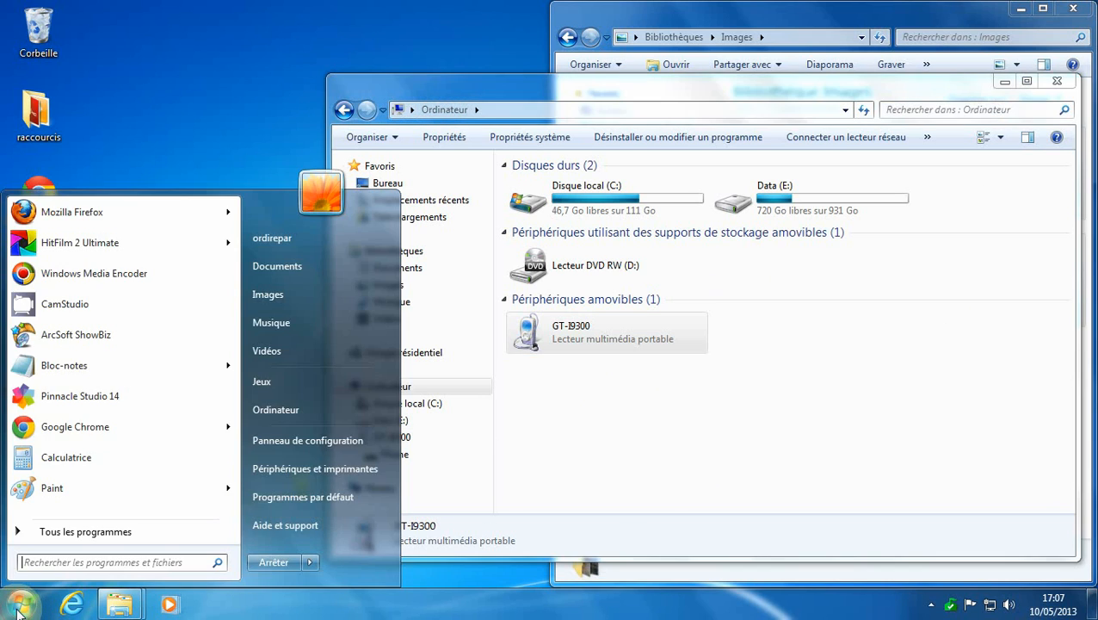
{"action": "left_click", "coordinate": [818, 430]}
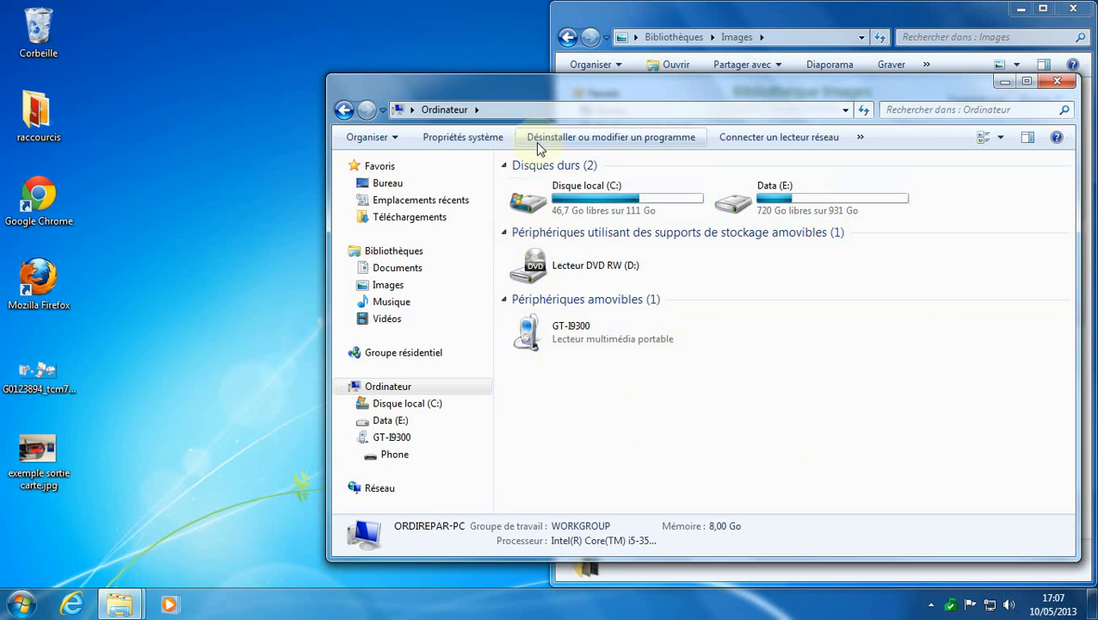
{"action": "double_click", "coordinate": [533, 342]}
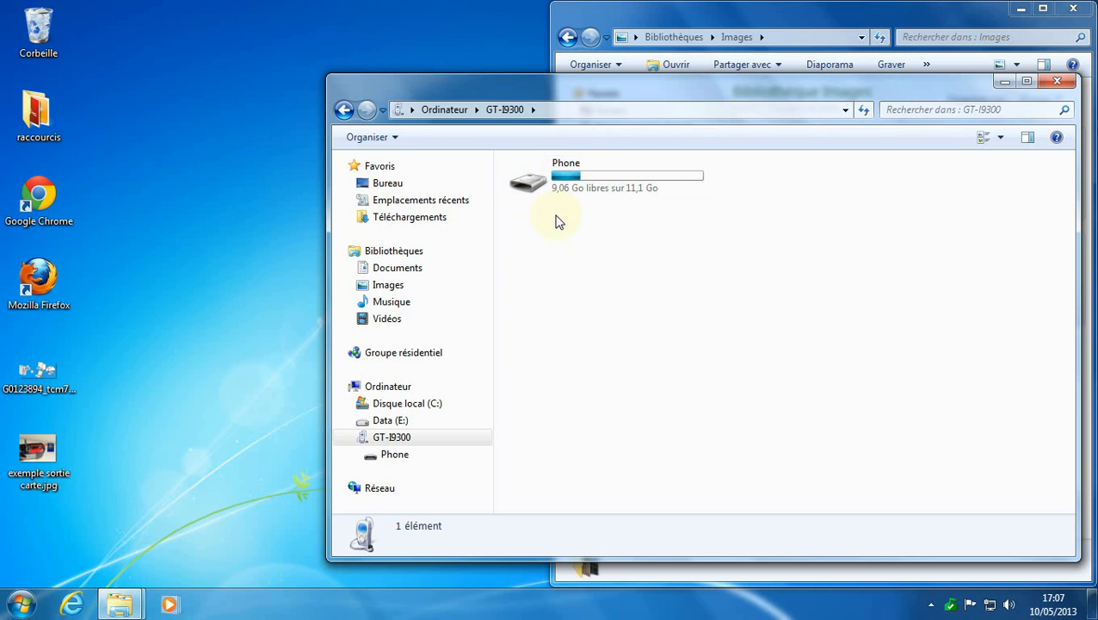
{"action": "double_click", "coordinate": [527, 182]}
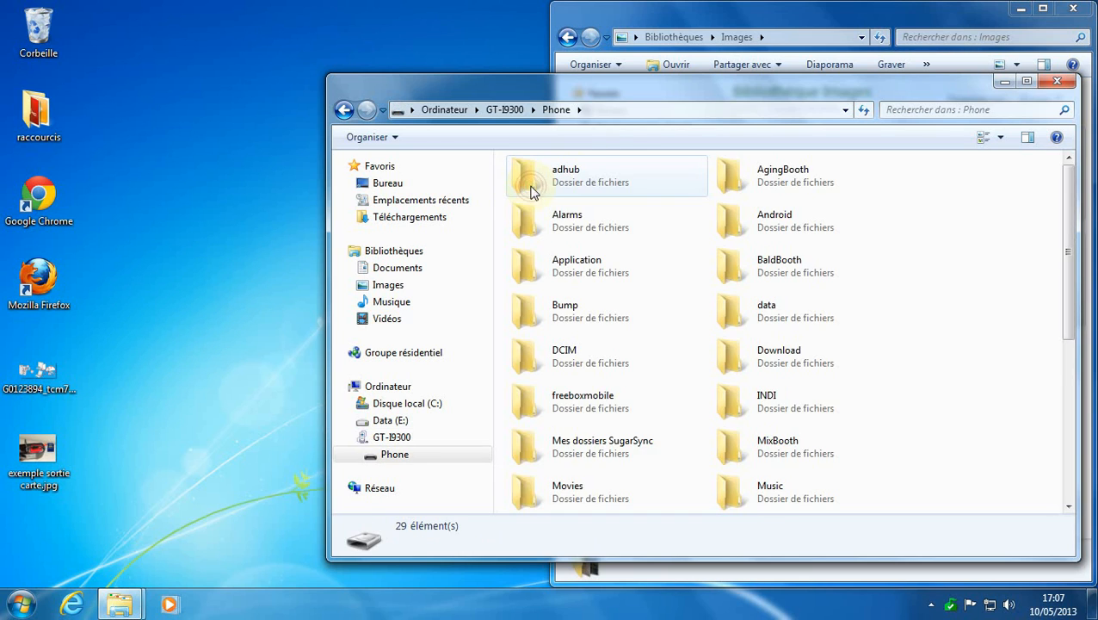
- Move the Phone window clear of the Images window and view the photos in the DCIM folder's Camera subfolder
{"action": "left_click_drag", "start_coordinate": [872, 93], "coordinate": [708, 53]}
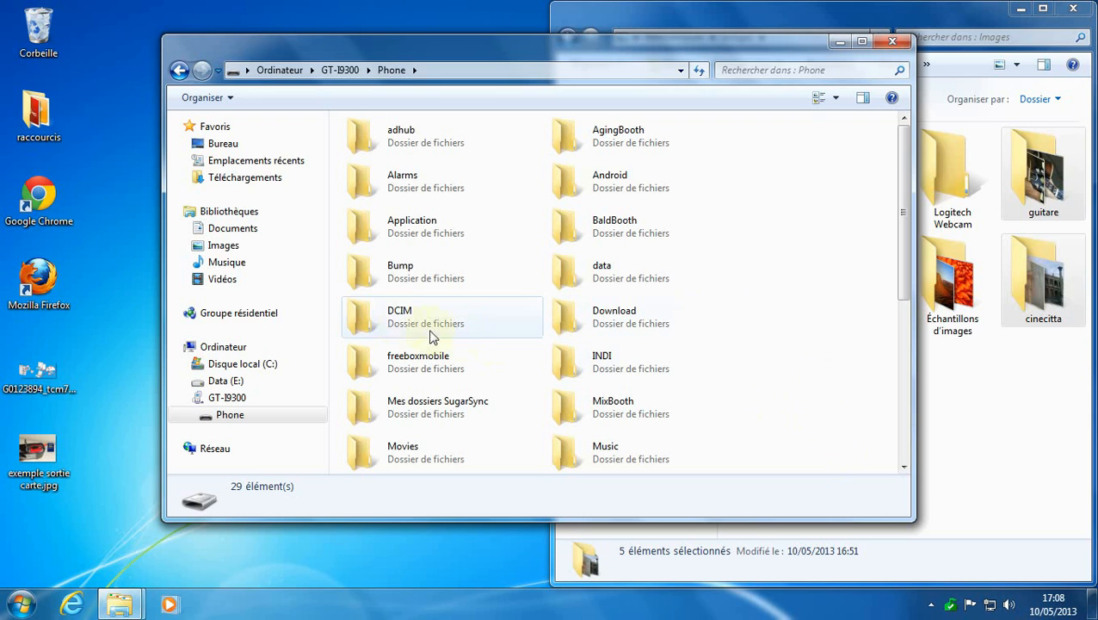
{"action": "left_click", "coordinate": [389, 324]}
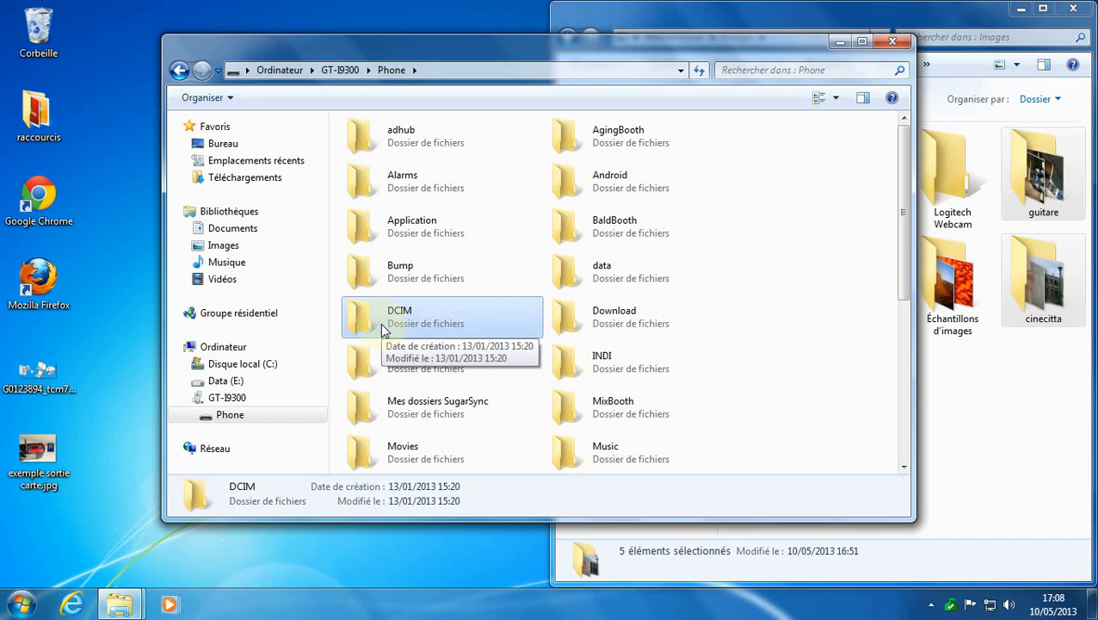
{"action": "left_click", "coordinate": [441, 318]}
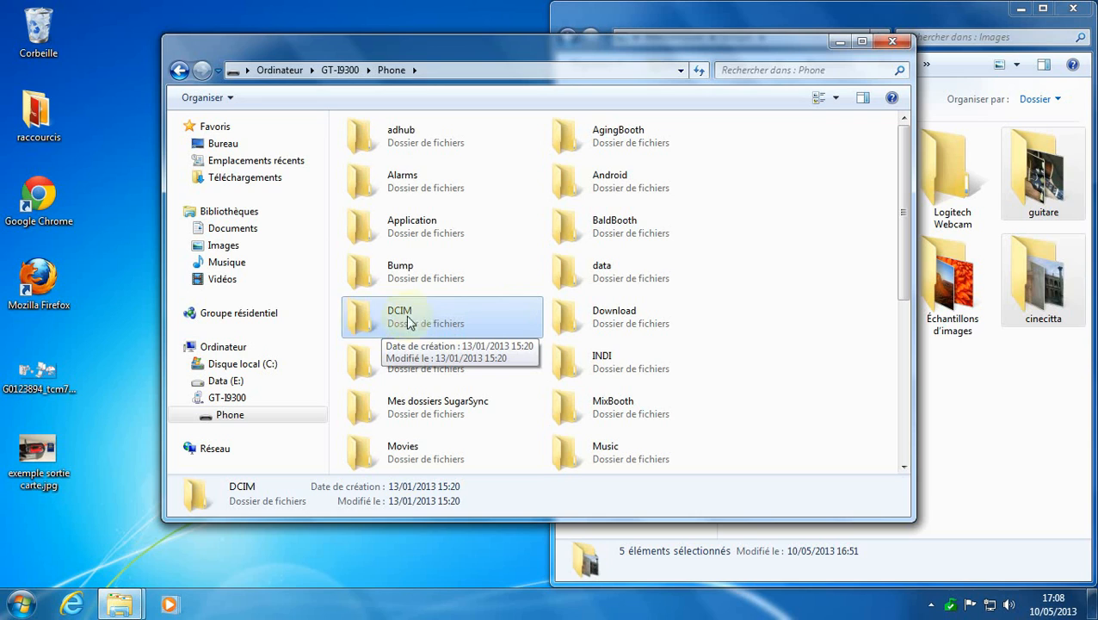
{"action": "double_click", "coordinate": [367, 312]}
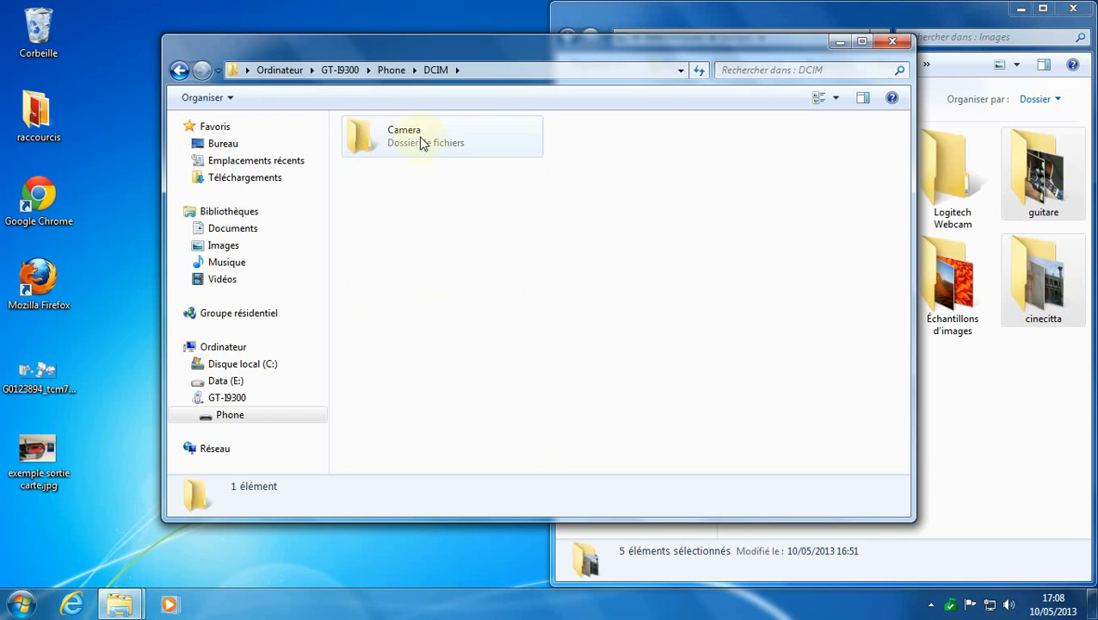
{"action": "double_click", "coordinate": [366, 139]}
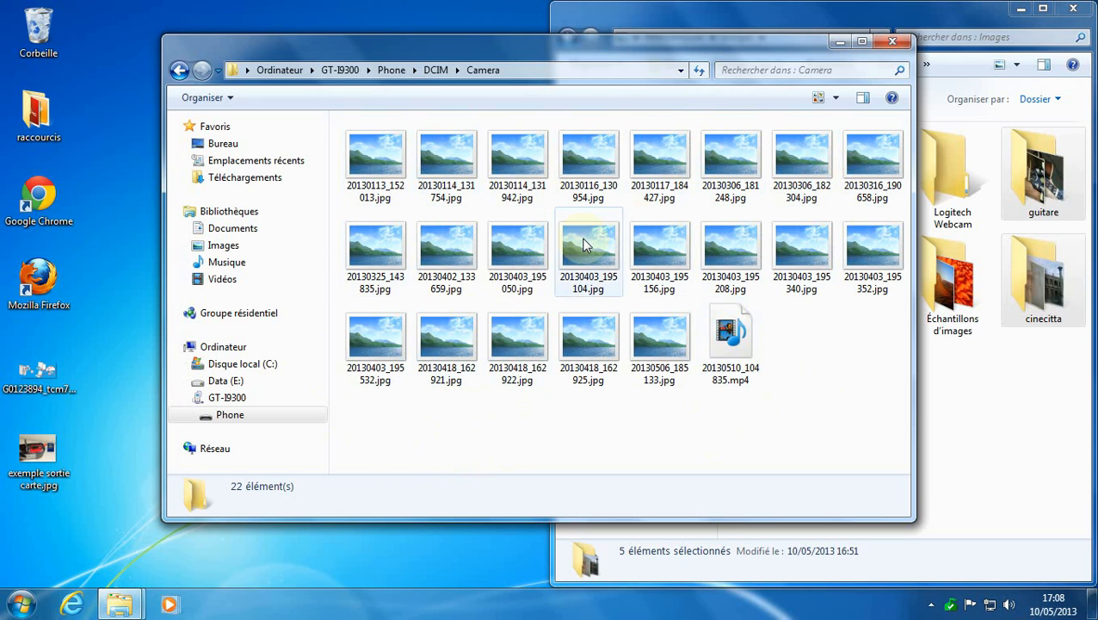
- Return to the root of the Phone storage and open the Ringtones folder
{"action": "left_click", "coordinate": [391, 70]}
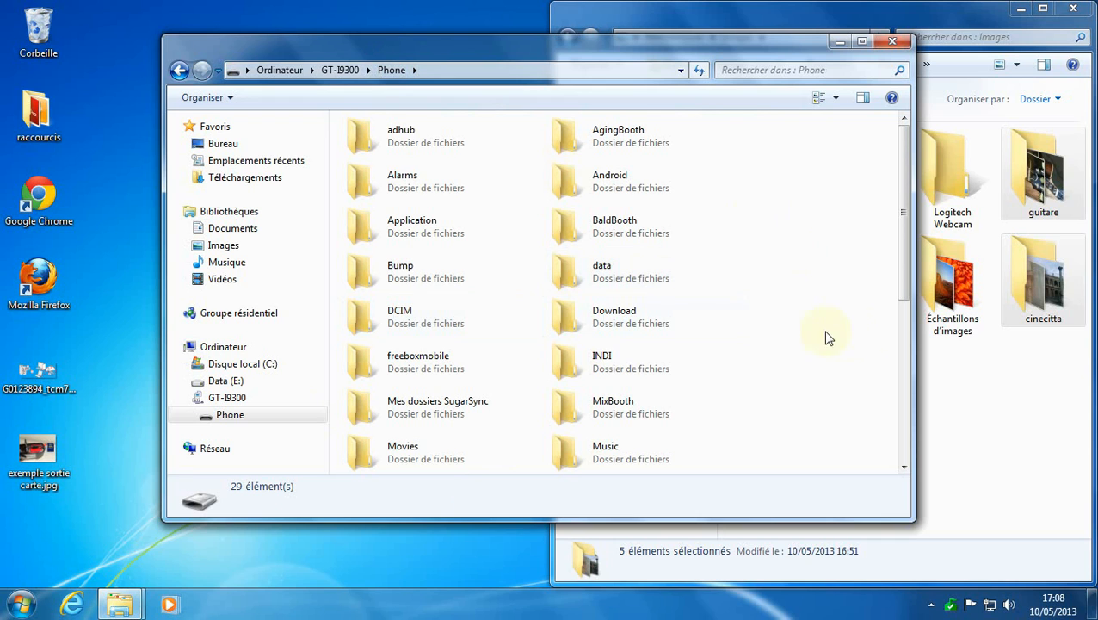
{"action": "left_click_drag", "start_coordinate": [906, 275], "coordinate": [908, 340]}
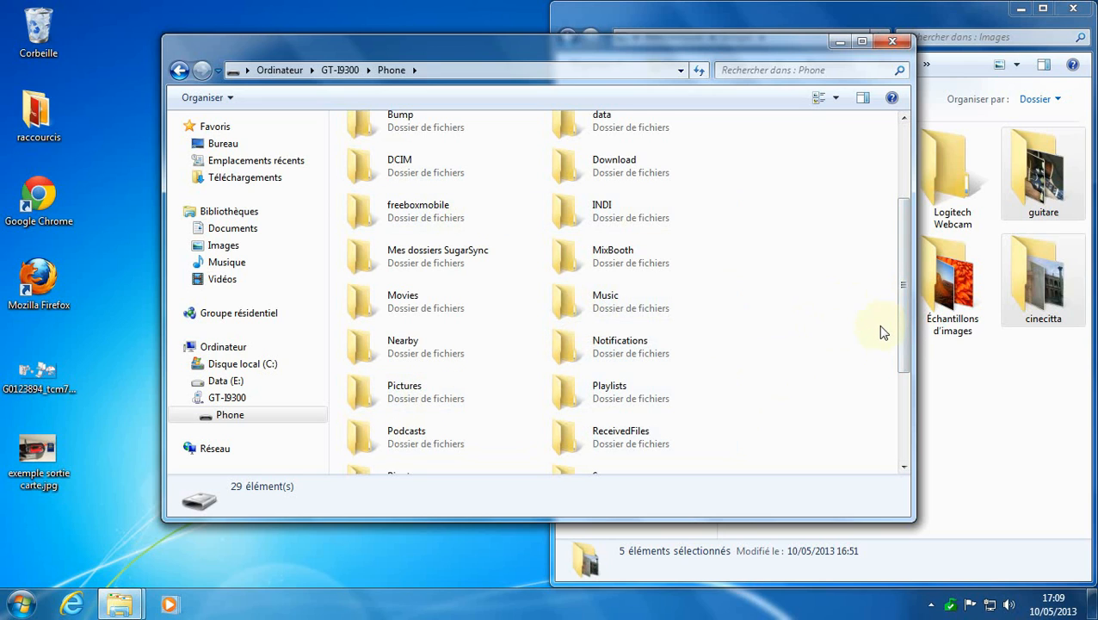
{"action": "left_click_drag", "start_coordinate": [904, 287], "coordinate": [912, 377]}
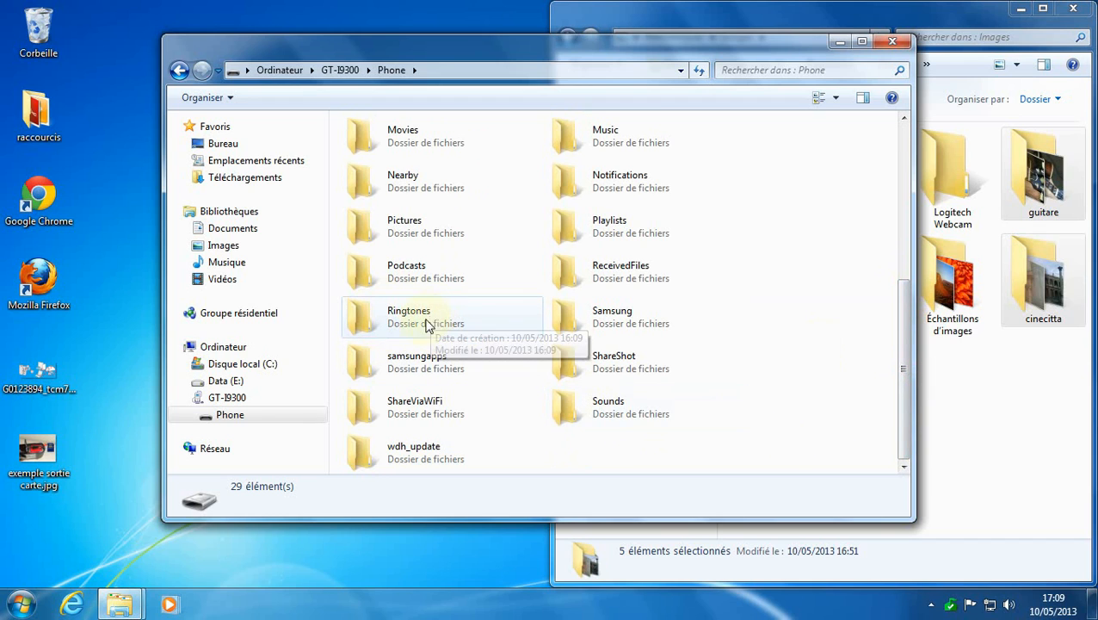
{"action": "double_click", "coordinate": [365, 316]}
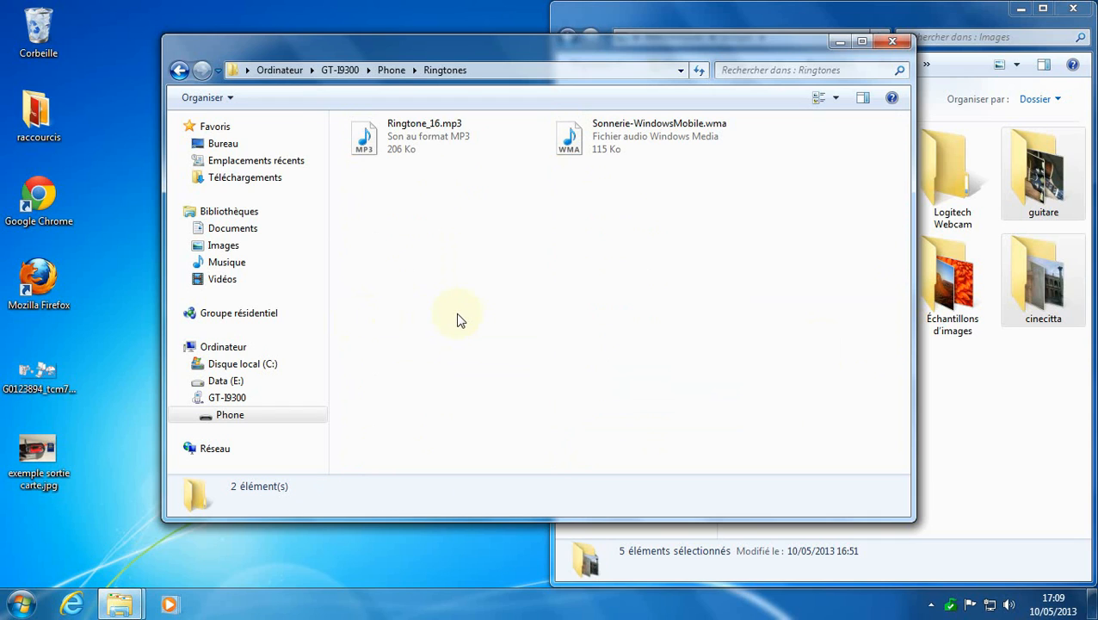
- Show the windows side by side and copy Generique1.mp3 from the Musique library into the phone's Ringtones folder
{"action": "right_click", "coordinate": [480, 602]}
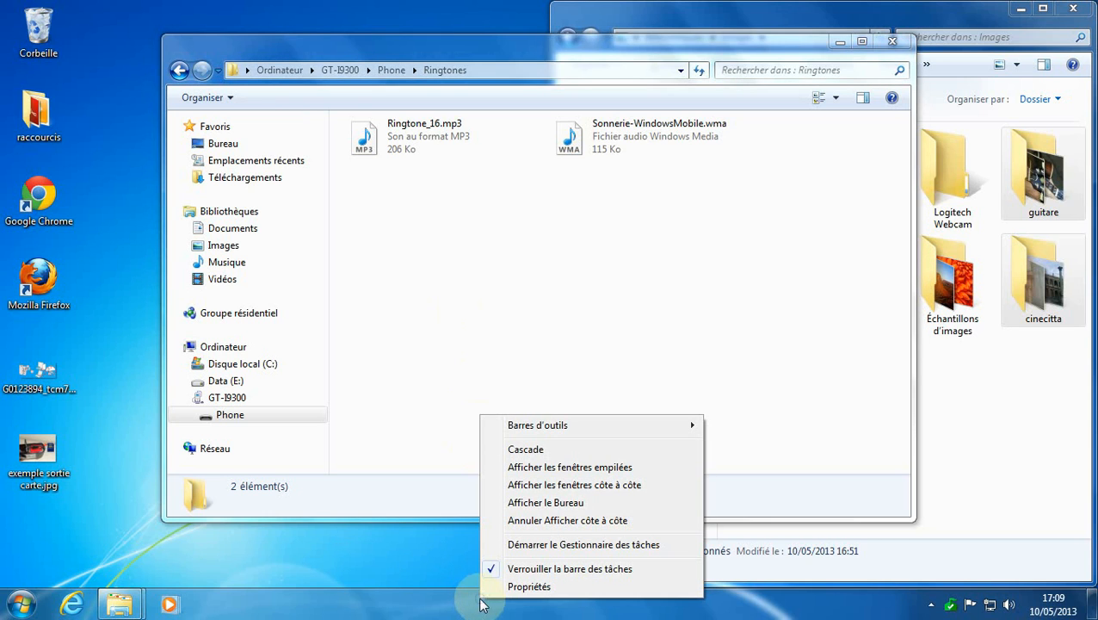
{"action": "left_click", "coordinate": [562, 493]}
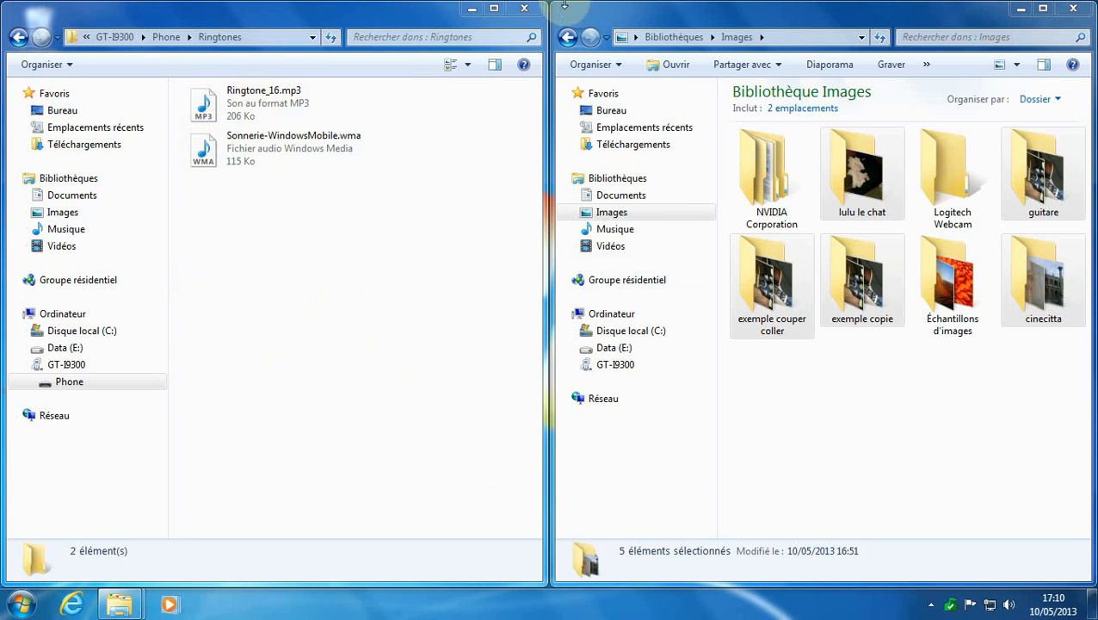
{"action": "left_click", "coordinate": [608, 233]}
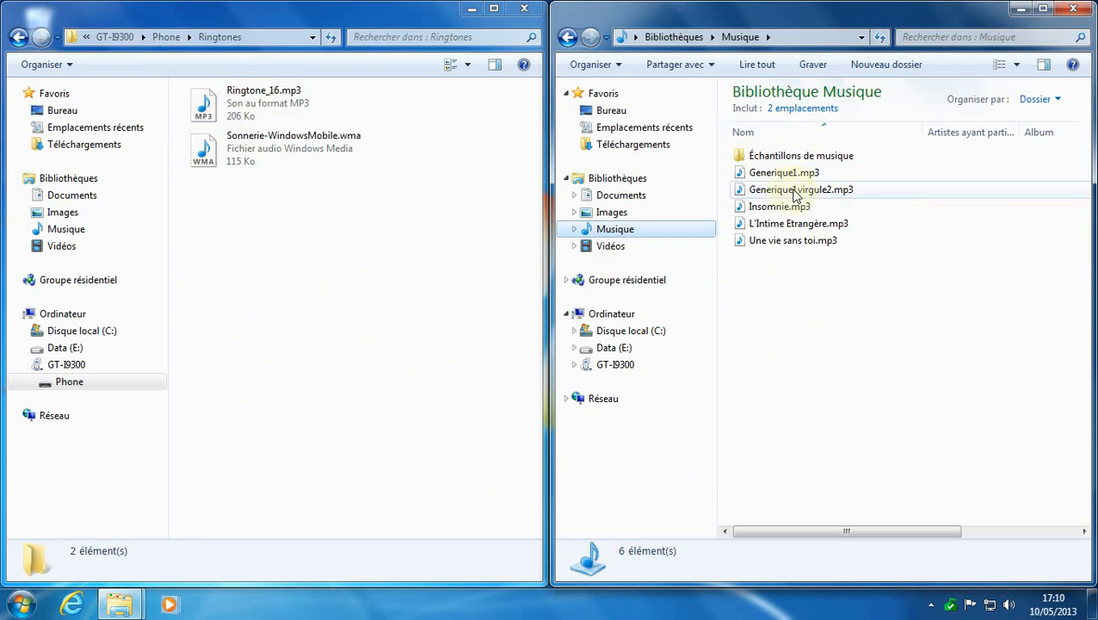
{"action": "left_click_drag", "start_coordinate": [754, 177], "coordinate": [318, 260]}
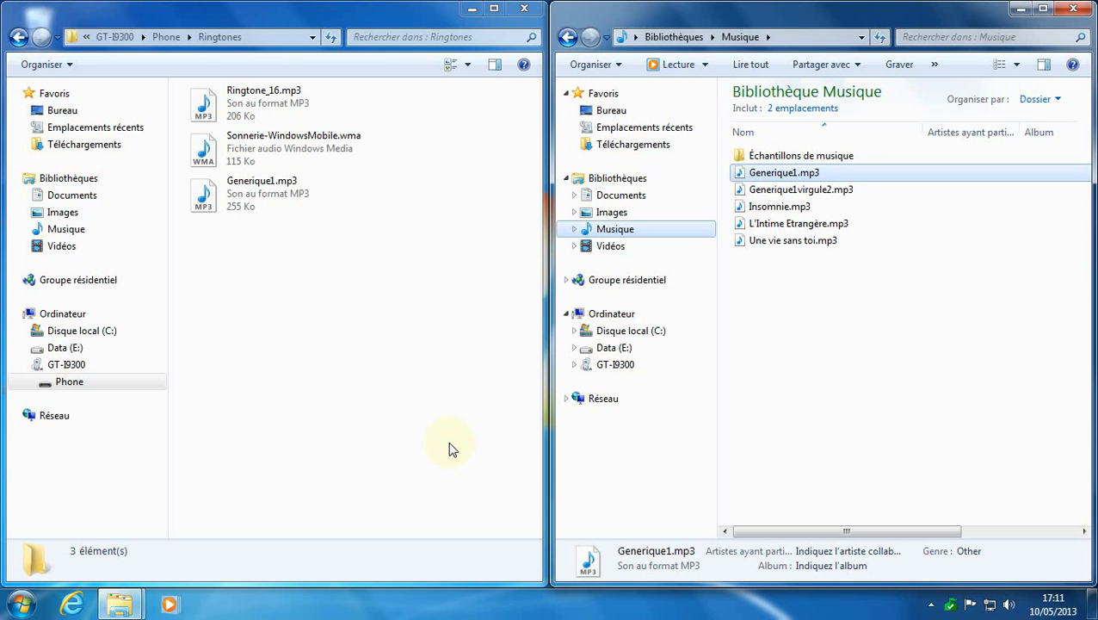
- Close the Ringtones and Musique windows, then check the hidden system icons and dismiss them
{"action": "left_click", "coordinate": [524, 9]}
{"action": "left_click", "coordinate": [1073, 11]}
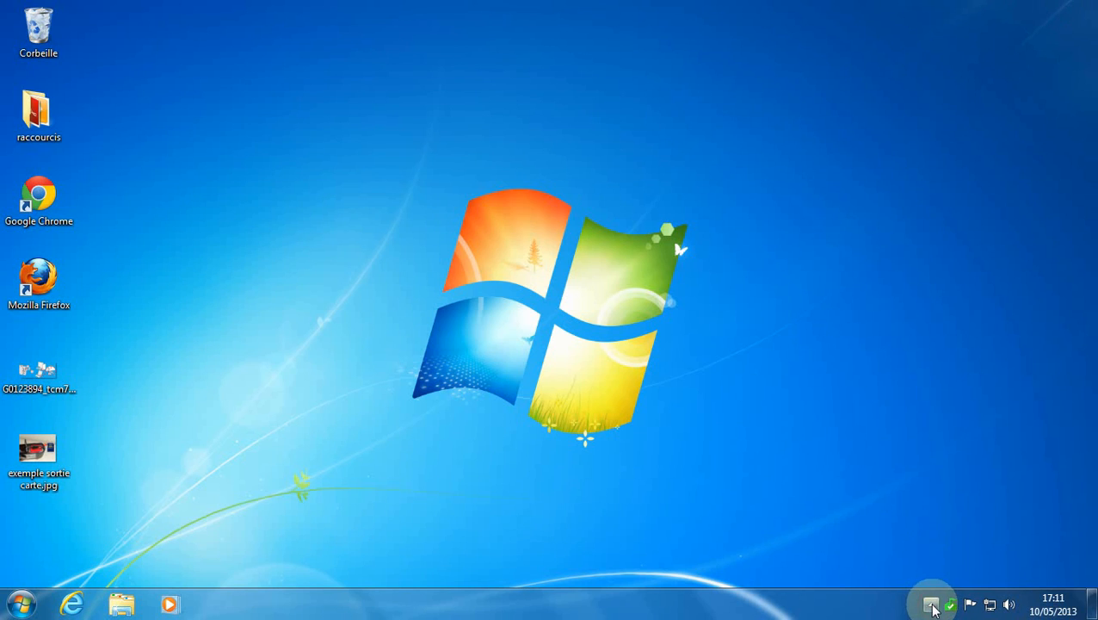
{"action": "left_click", "coordinate": [932, 604]}
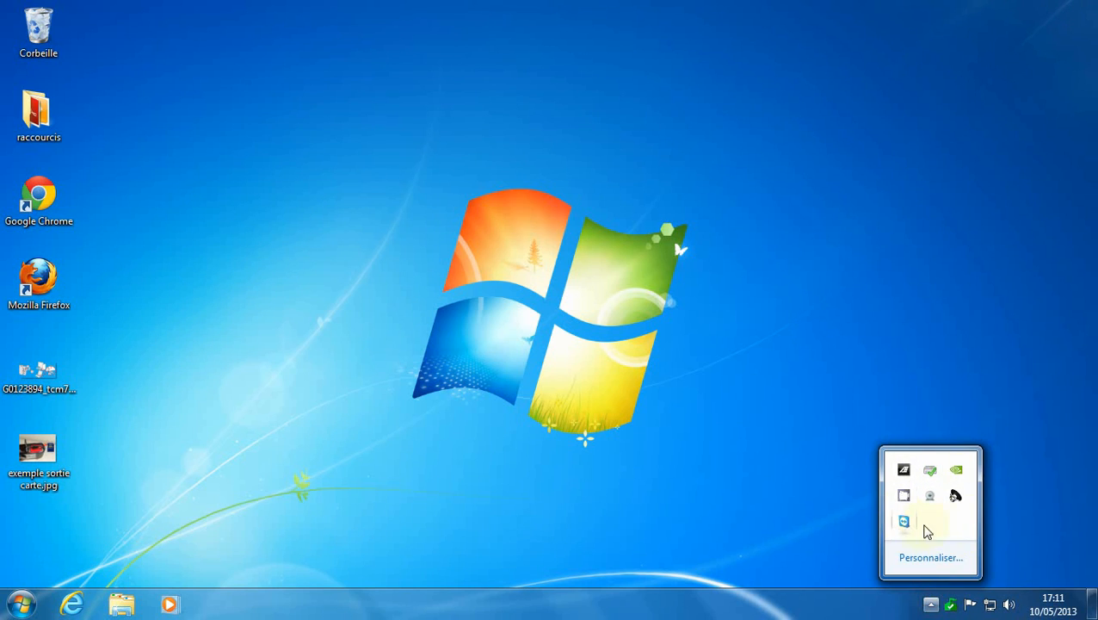
{"action": "left_click", "coordinate": [769, 463]}
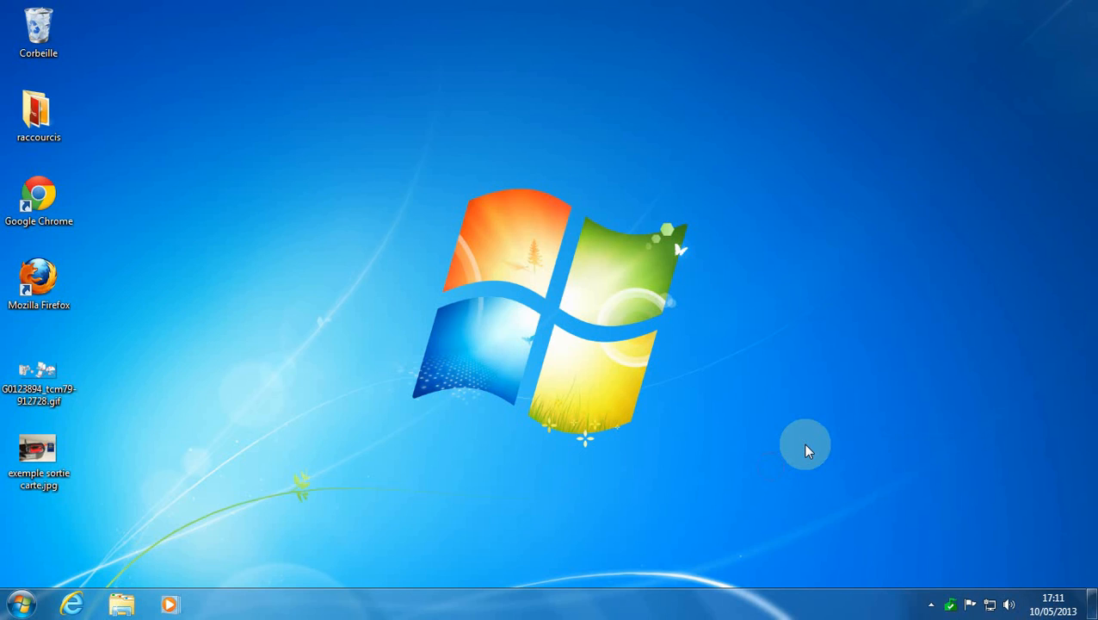